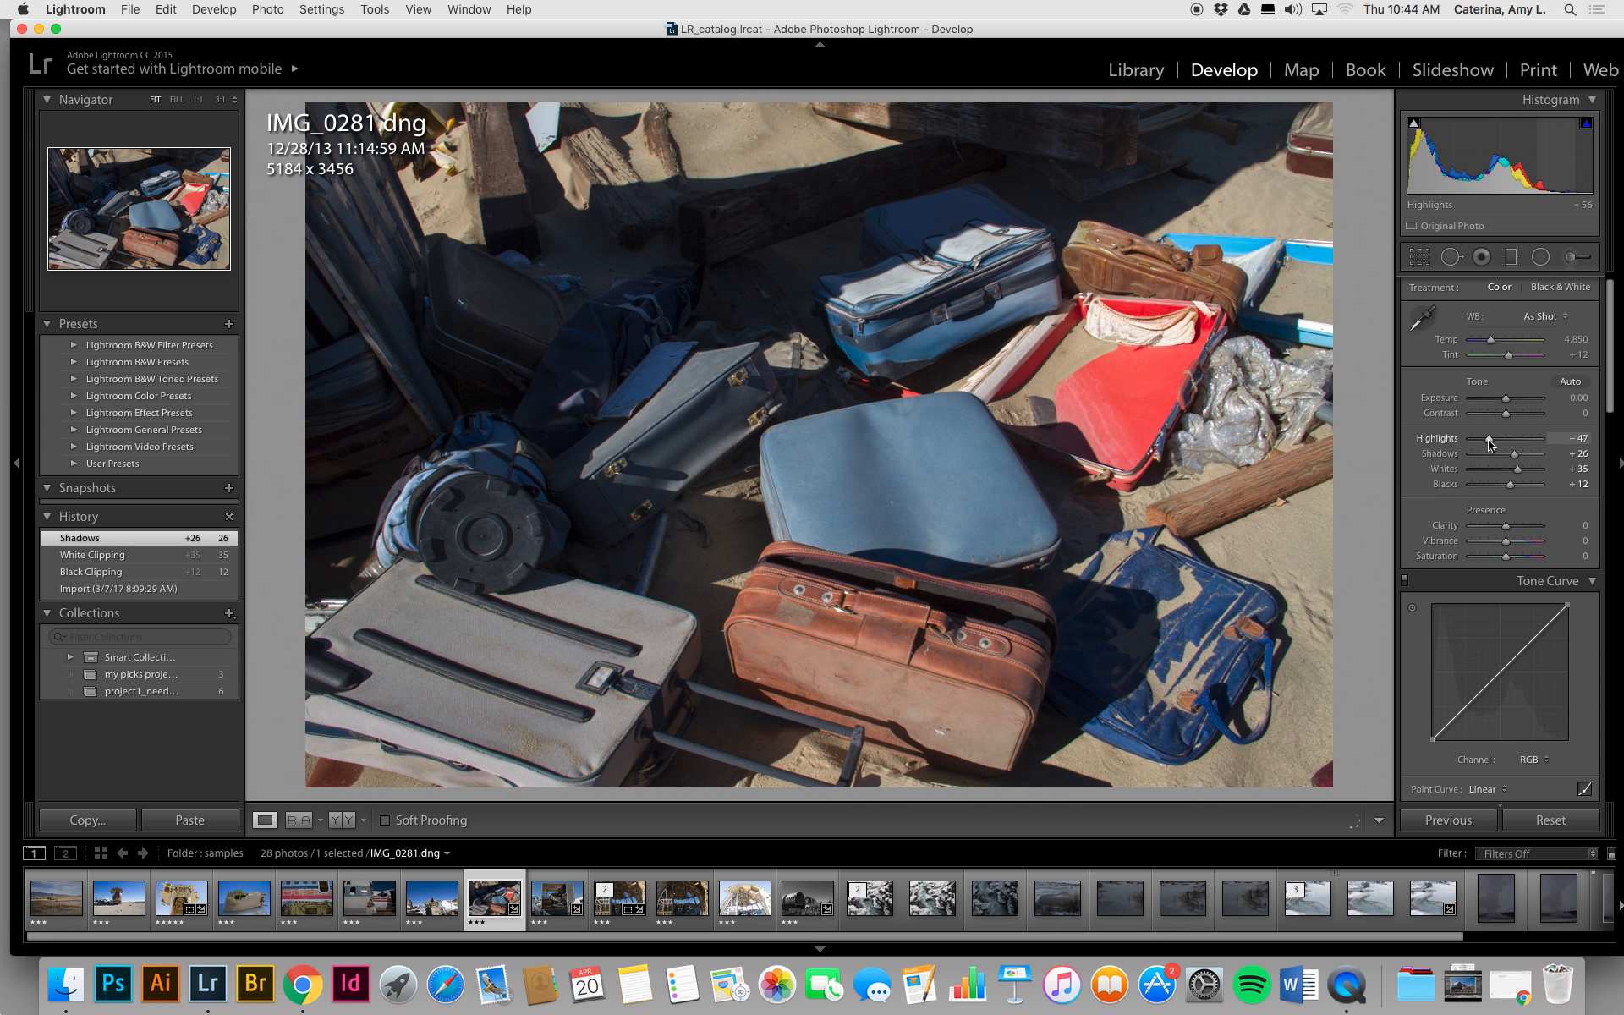
Try the Auto white balance preset and a custom white balance sampled from the driftwood log.
{"action": "left_click", "coordinate": [1543, 316]}
{"action": "left_click", "coordinate": [1538, 328]}
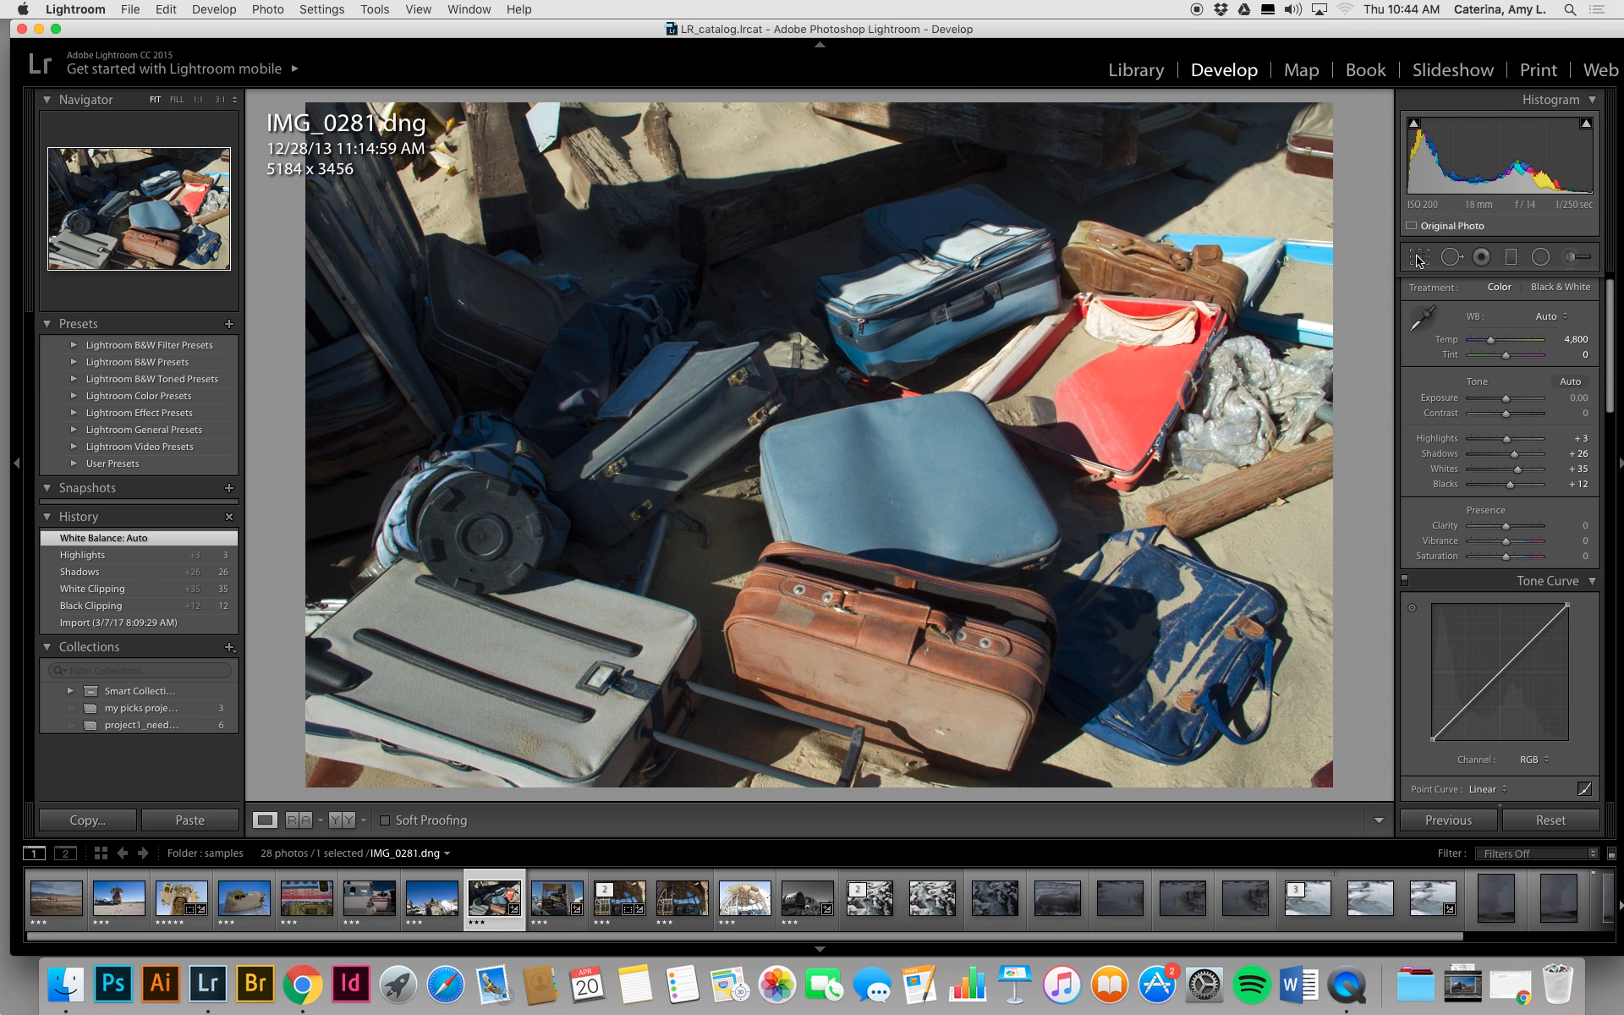
{"action": "left_click", "coordinate": [1423, 317]}
{"action": "left_click", "coordinate": [1285, 474]}
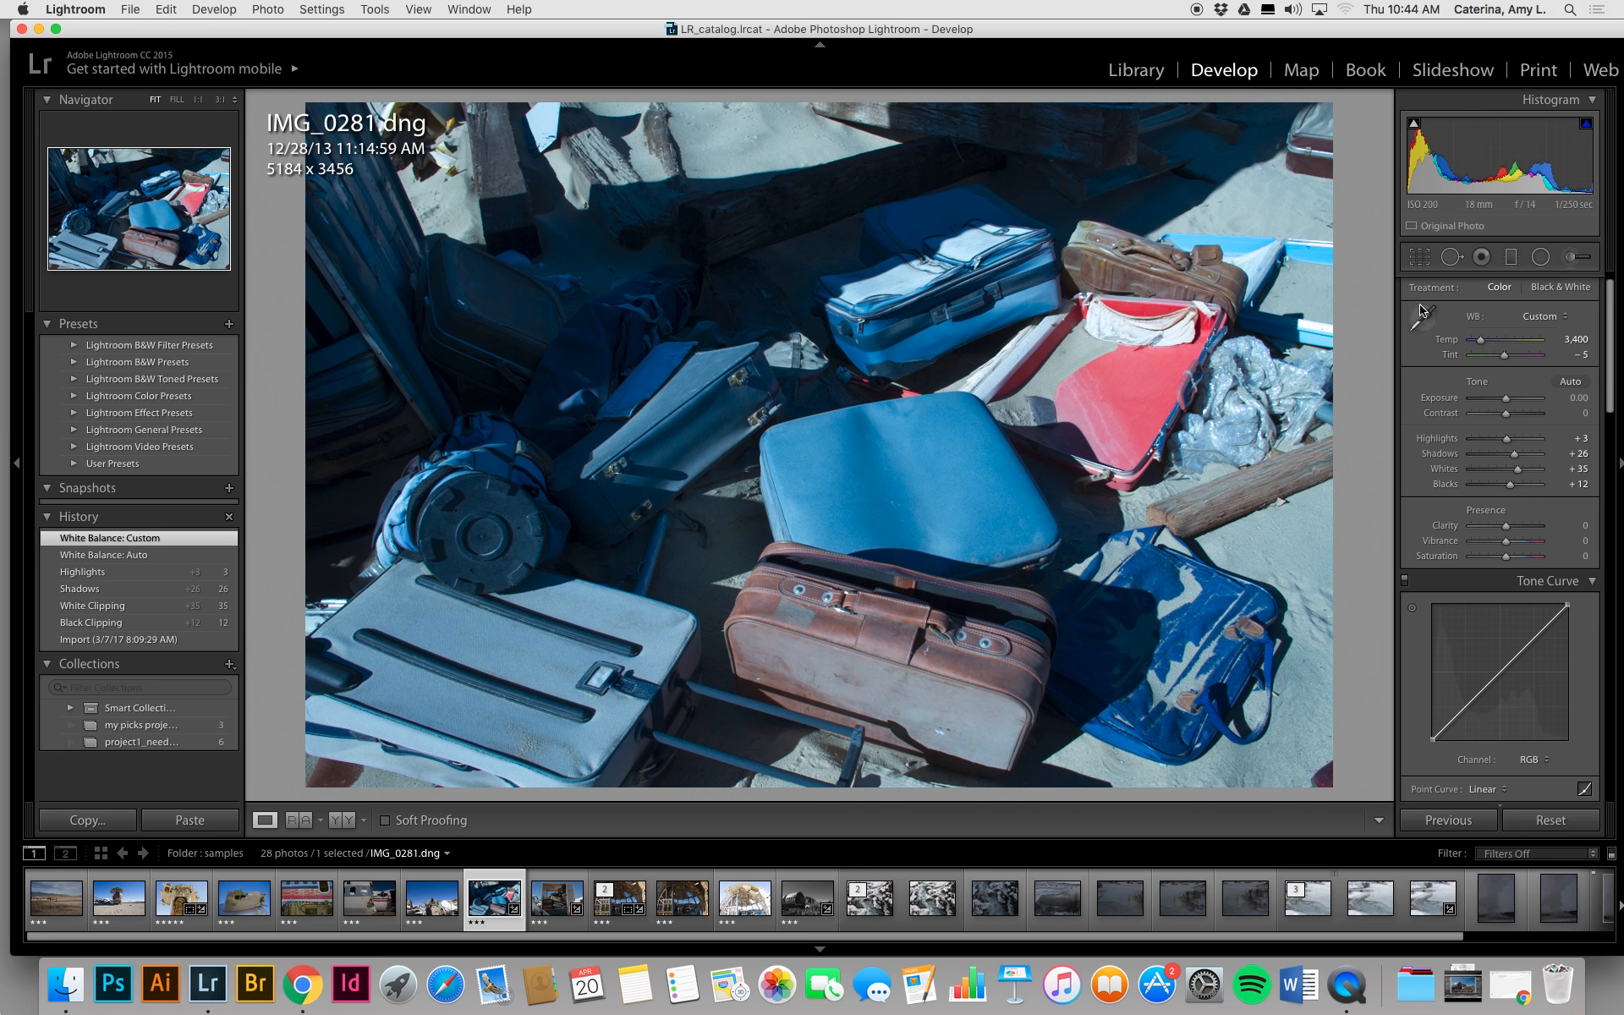
Sample the white balance from the blue-and-white boat hull and set the temperature to 4,872.
{"action": "left_click", "coordinate": [1278, 257]}
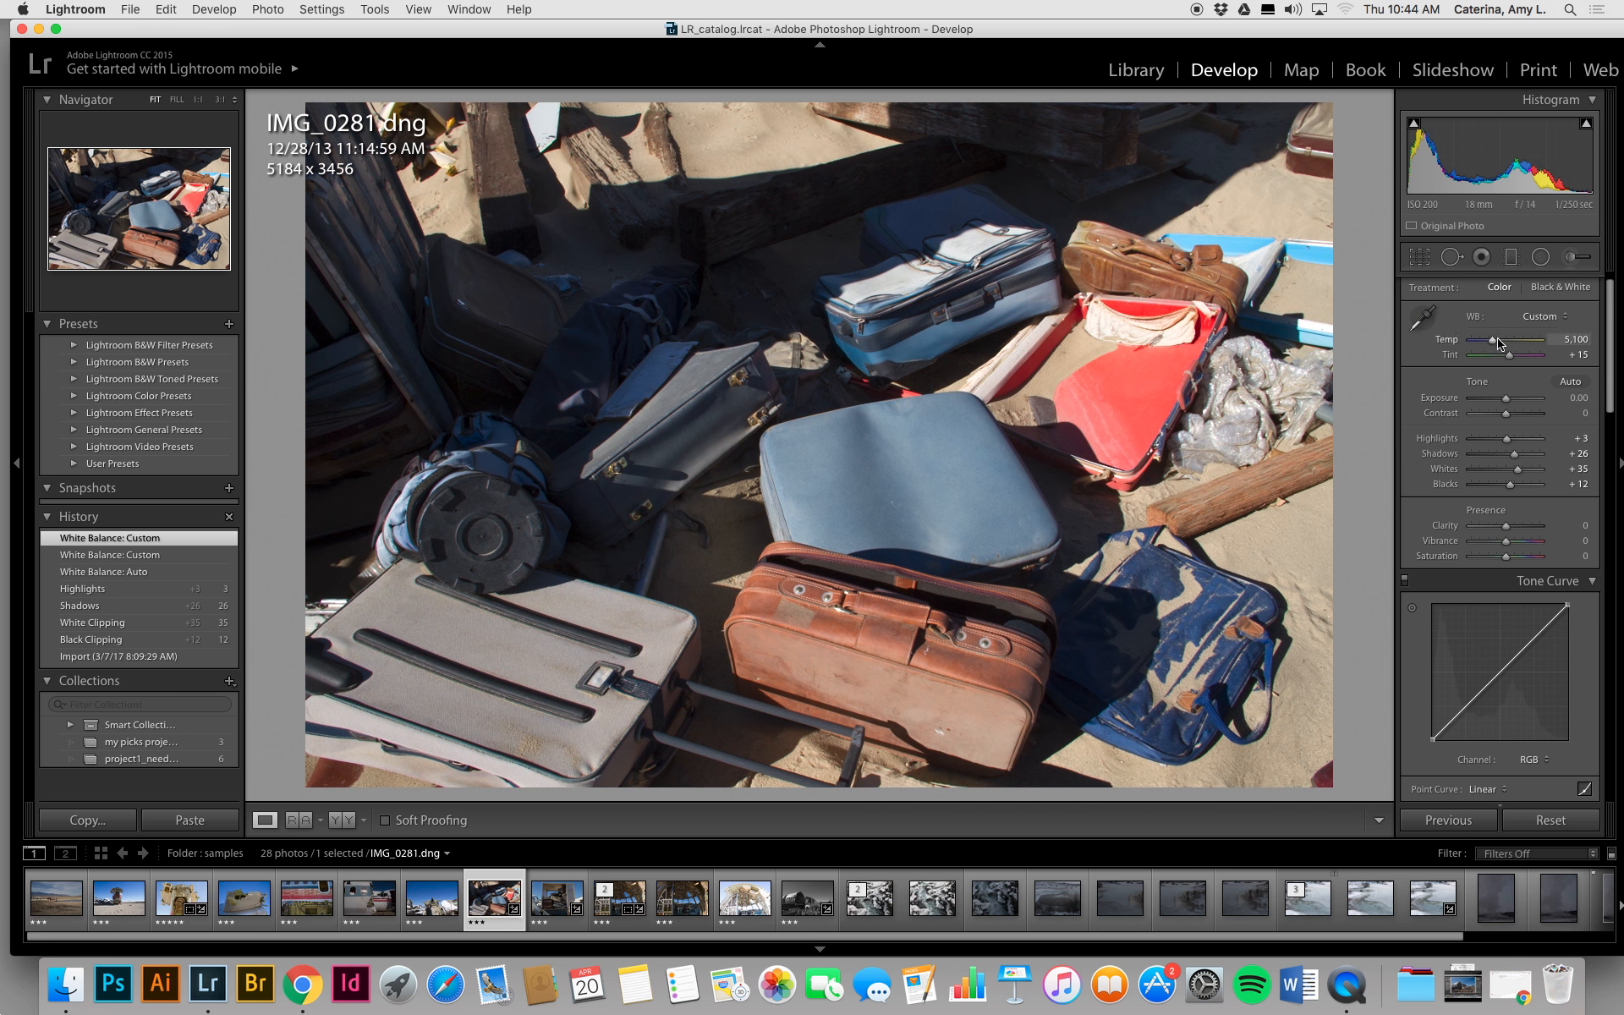
{"action": "left_click_drag", "start_coordinate": [1492, 339], "coordinate": [1495, 343]}
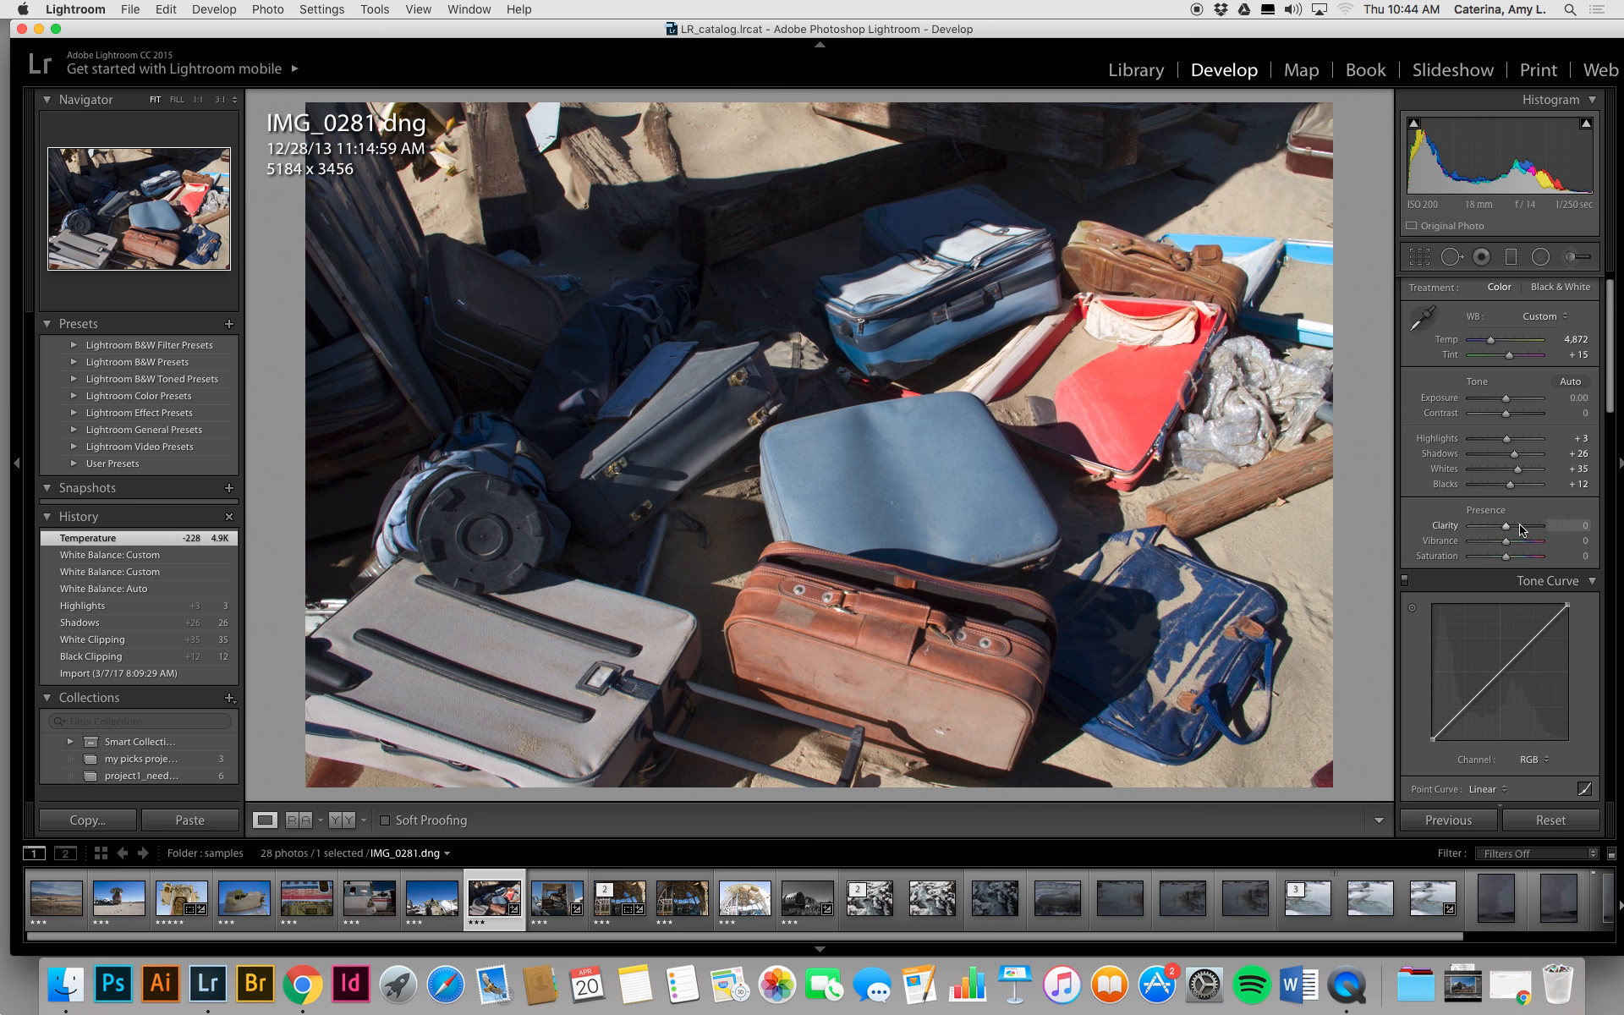
Set Clarity to +17 and enable both chromatic aberration removal and lens profile corrections.
{"action": "left_click_drag", "start_coordinate": [1506, 530], "coordinate": [1514, 532]}
{"action": "scroll", "coordinate": [1533, 626], "scroll_direction": "down", "scroll_amount": 15}
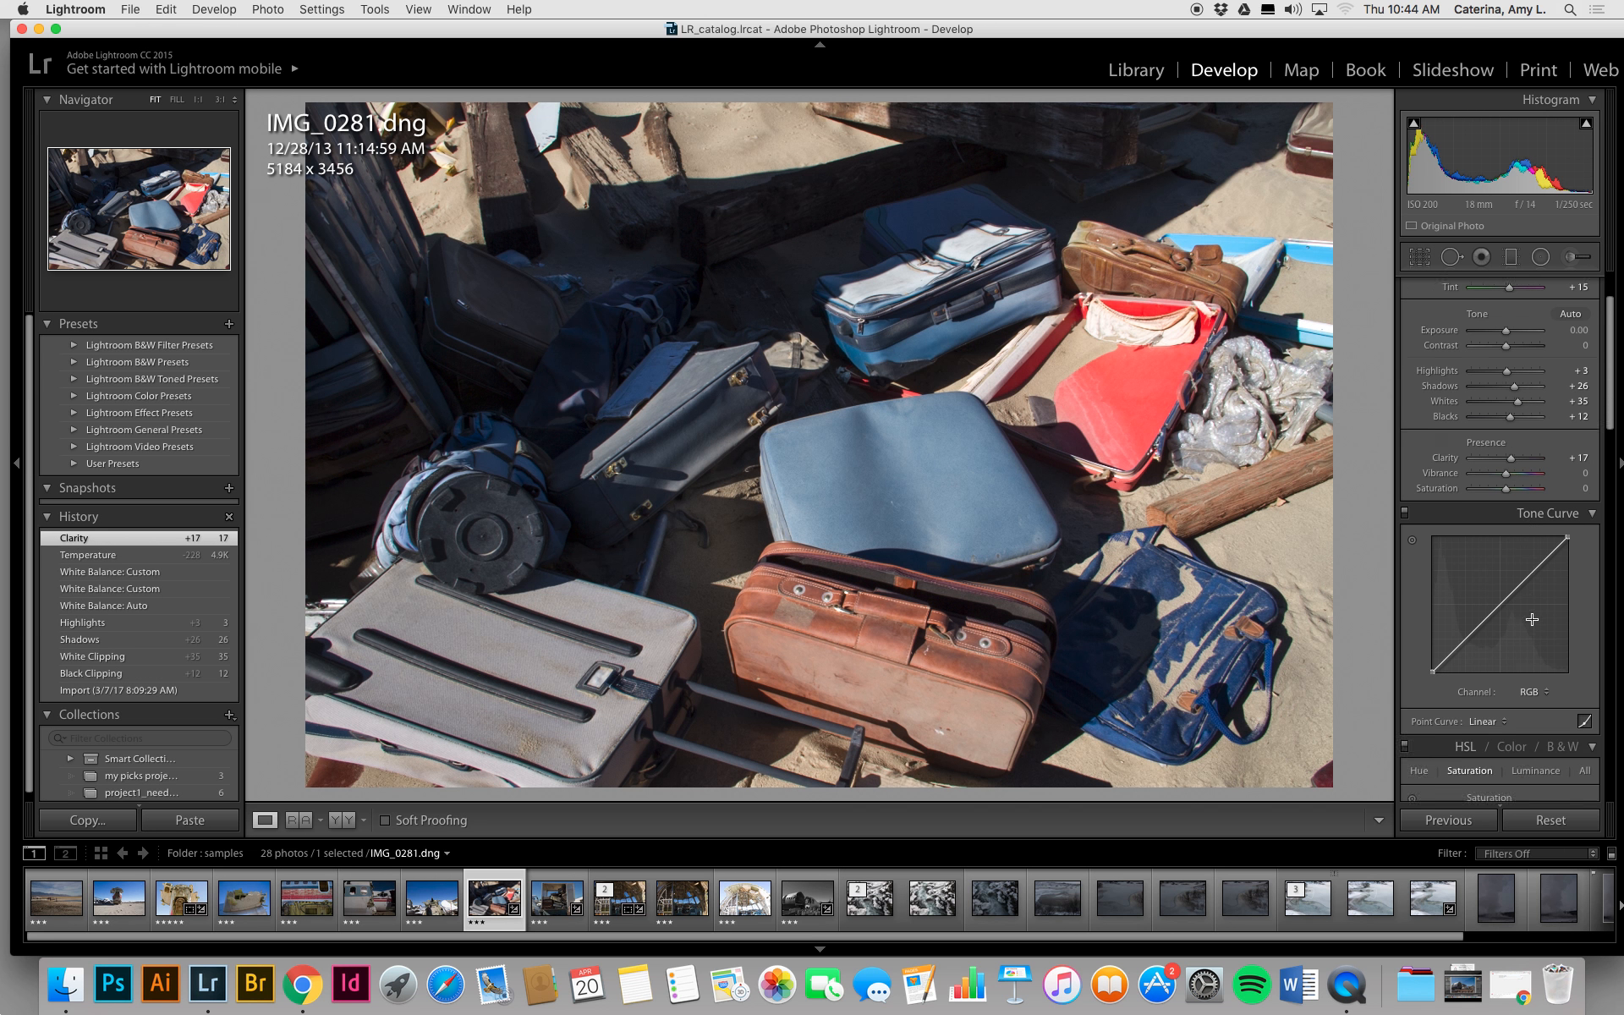
{"action": "scroll", "coordinate": [1533, 626], "scroll_direction": "down", "scroll_amount": 3}
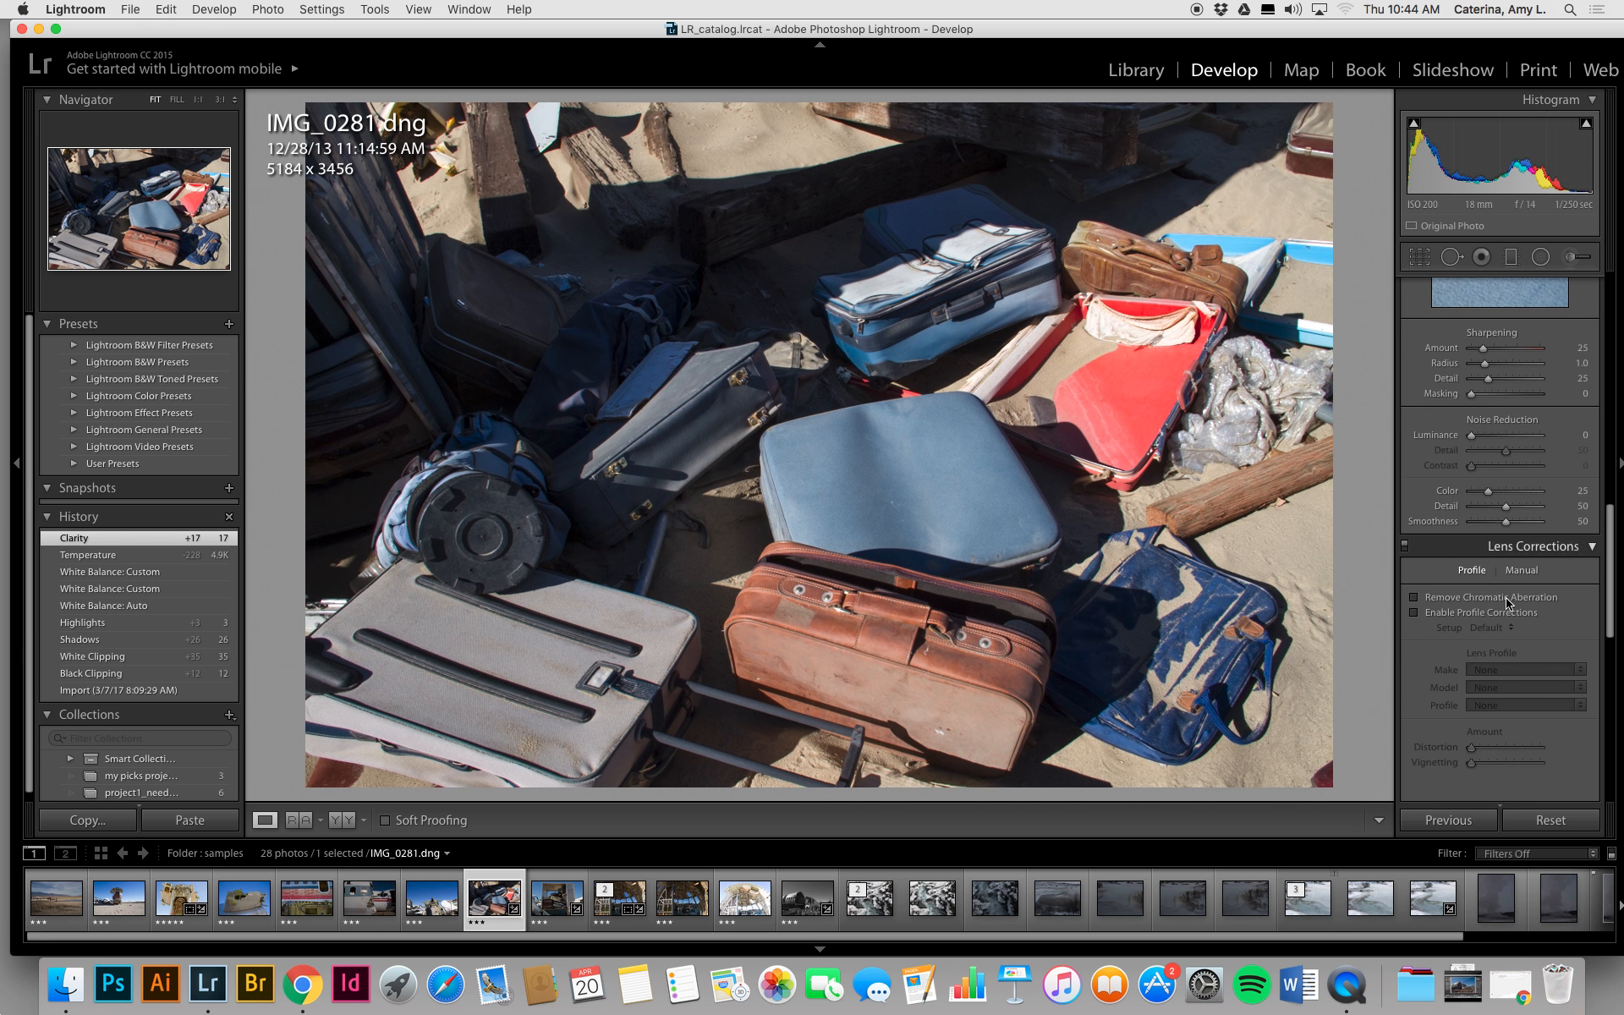
{"action": "scroll", "coordinate": [1533, 625], "scroll_direction": "down", "scroll_amount": 3}
{"action": "left_click", "coordinate": [1505, 577]}
{"action": "left_click", "coordinate": [1503, 591]}
{"action": "scroll", "coordinate": [1510, 626], "scroll_direction": "down", "scroll_amount": 5}
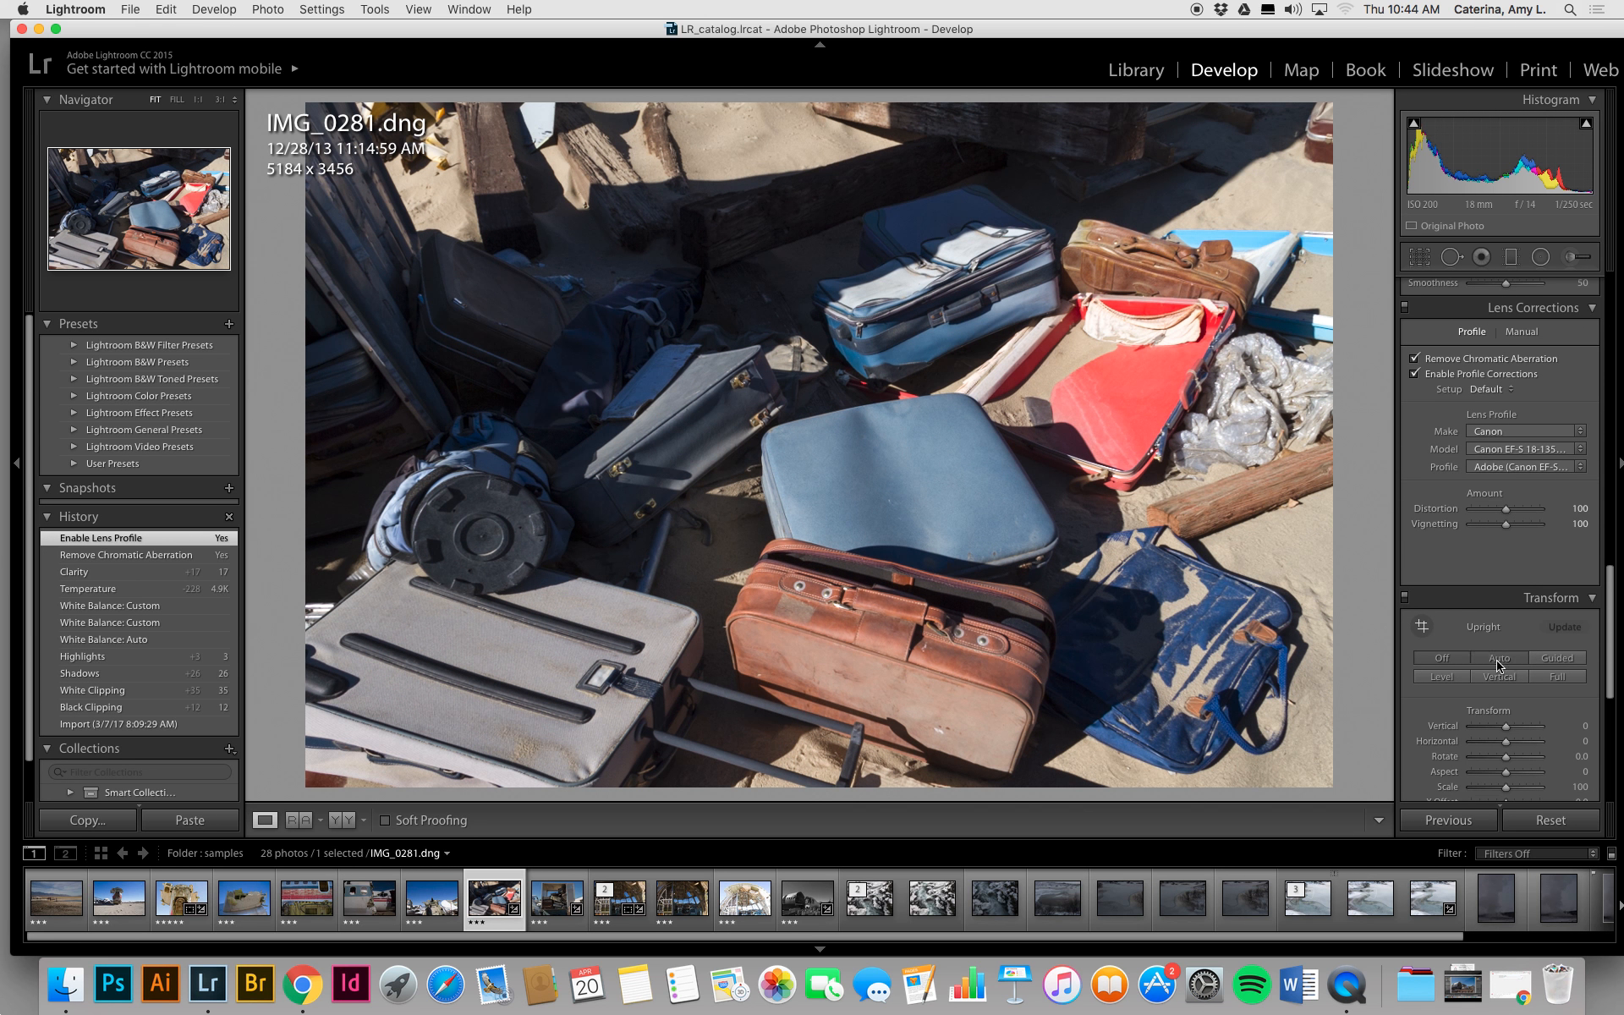
Try the Auto, Guided, Level, Full and Vertical Upright perspective corrections, and set Upright back to Off.
{"action": "left_click", "coordinate": [1498, 660]}
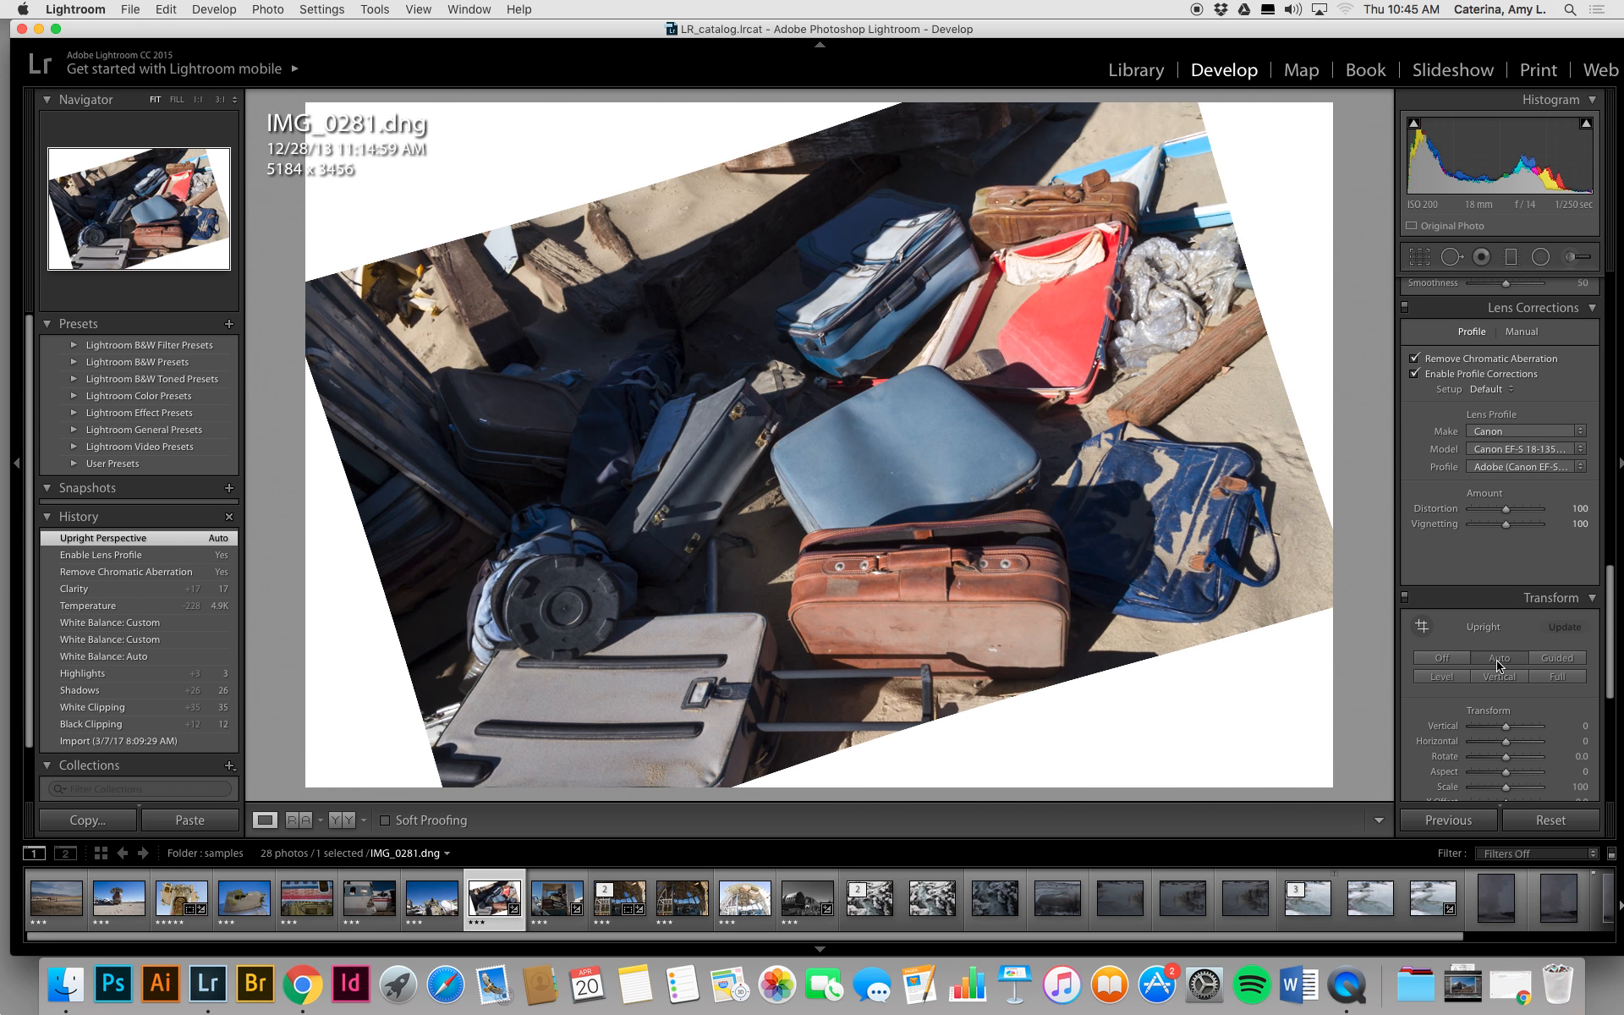
{"action": "left_click", "coordinate": [1557, 658]}
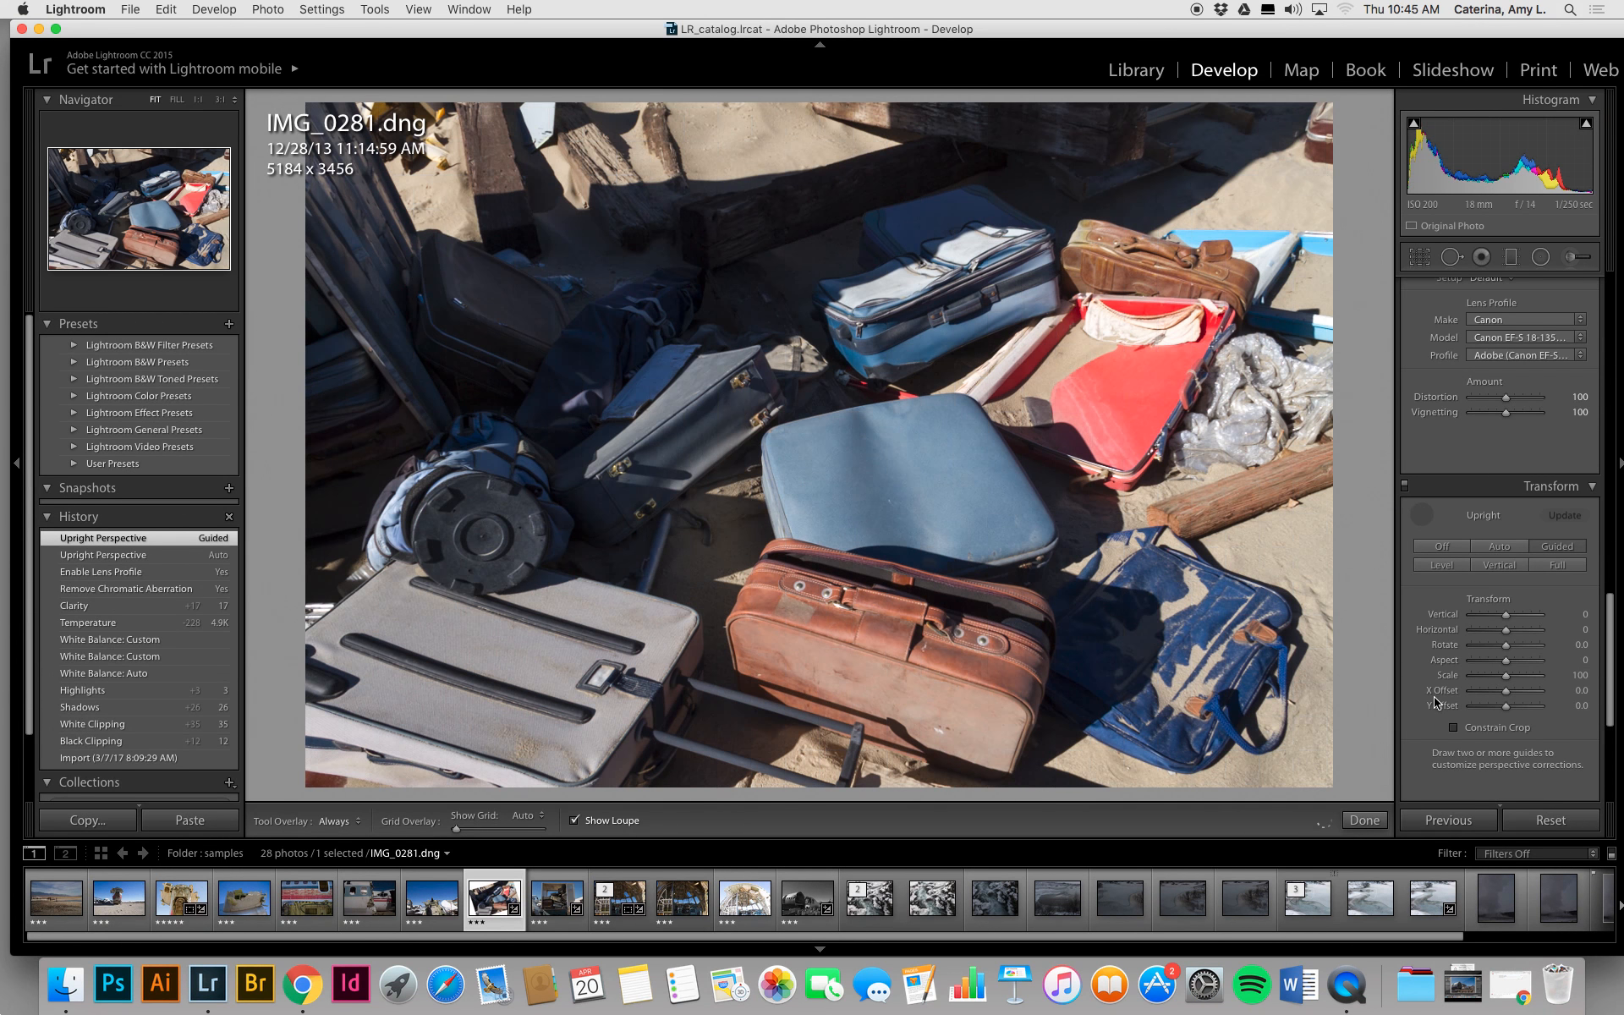
{"action": "left_click", "coordinate": [1444, 567]}
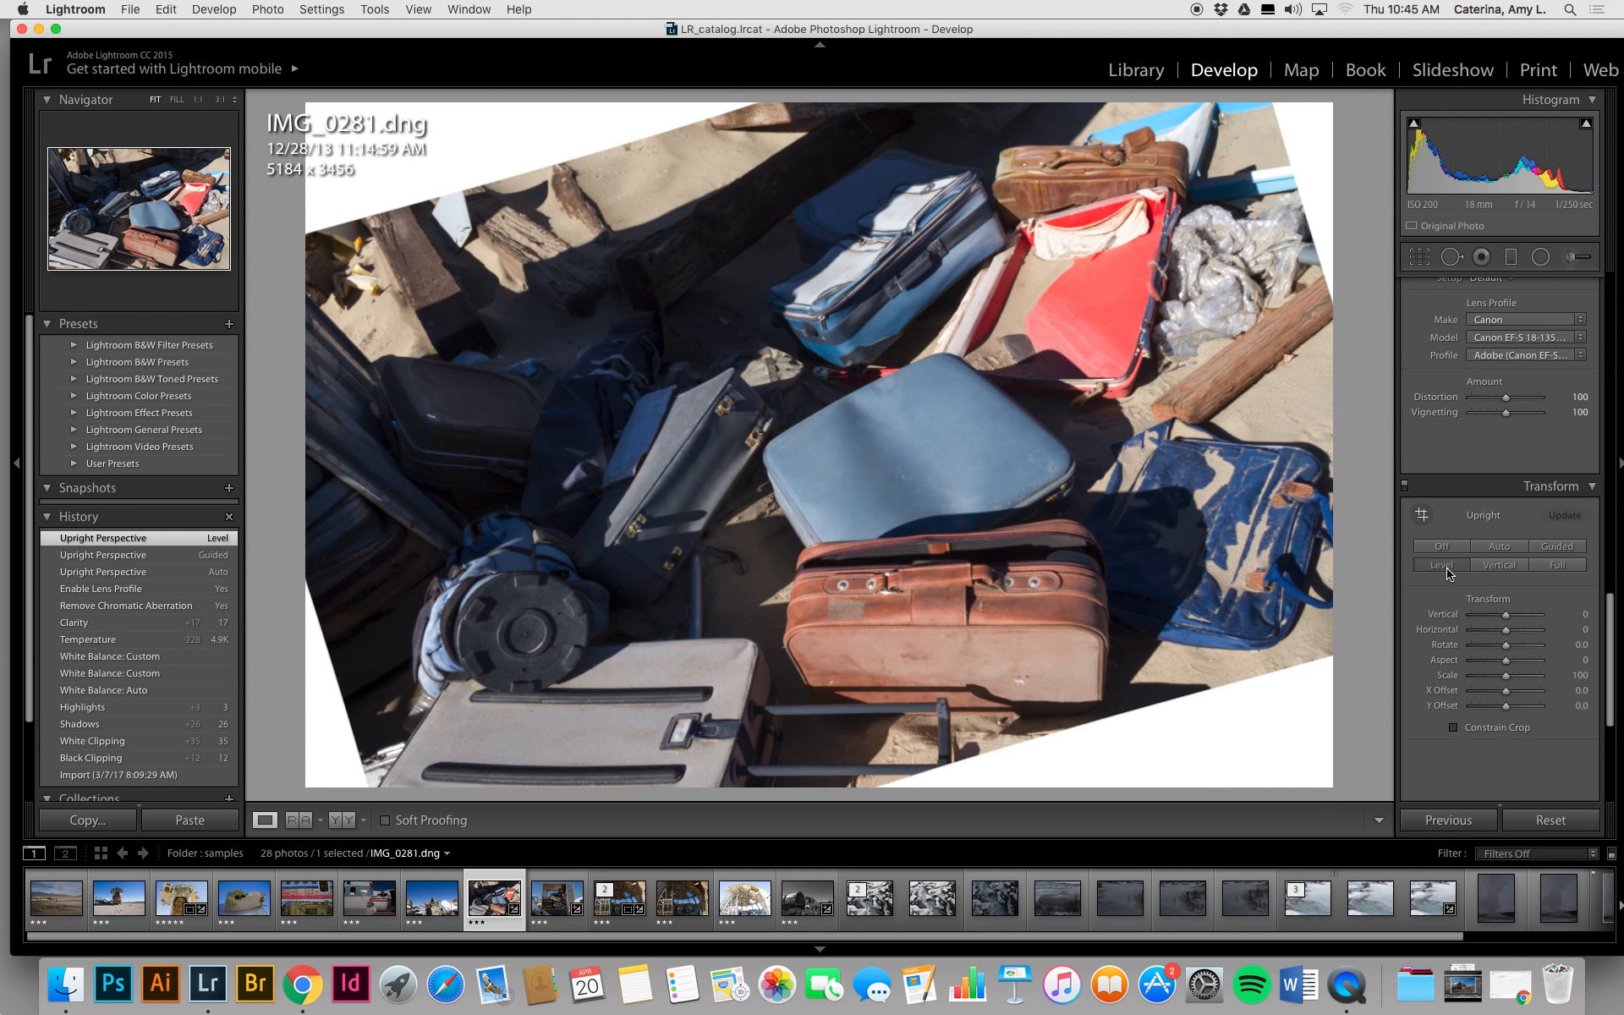
{"action": "left_click", "coordinate": [1559, 563]}
{"action": "left_click", "coordinate": [1499, 564]}
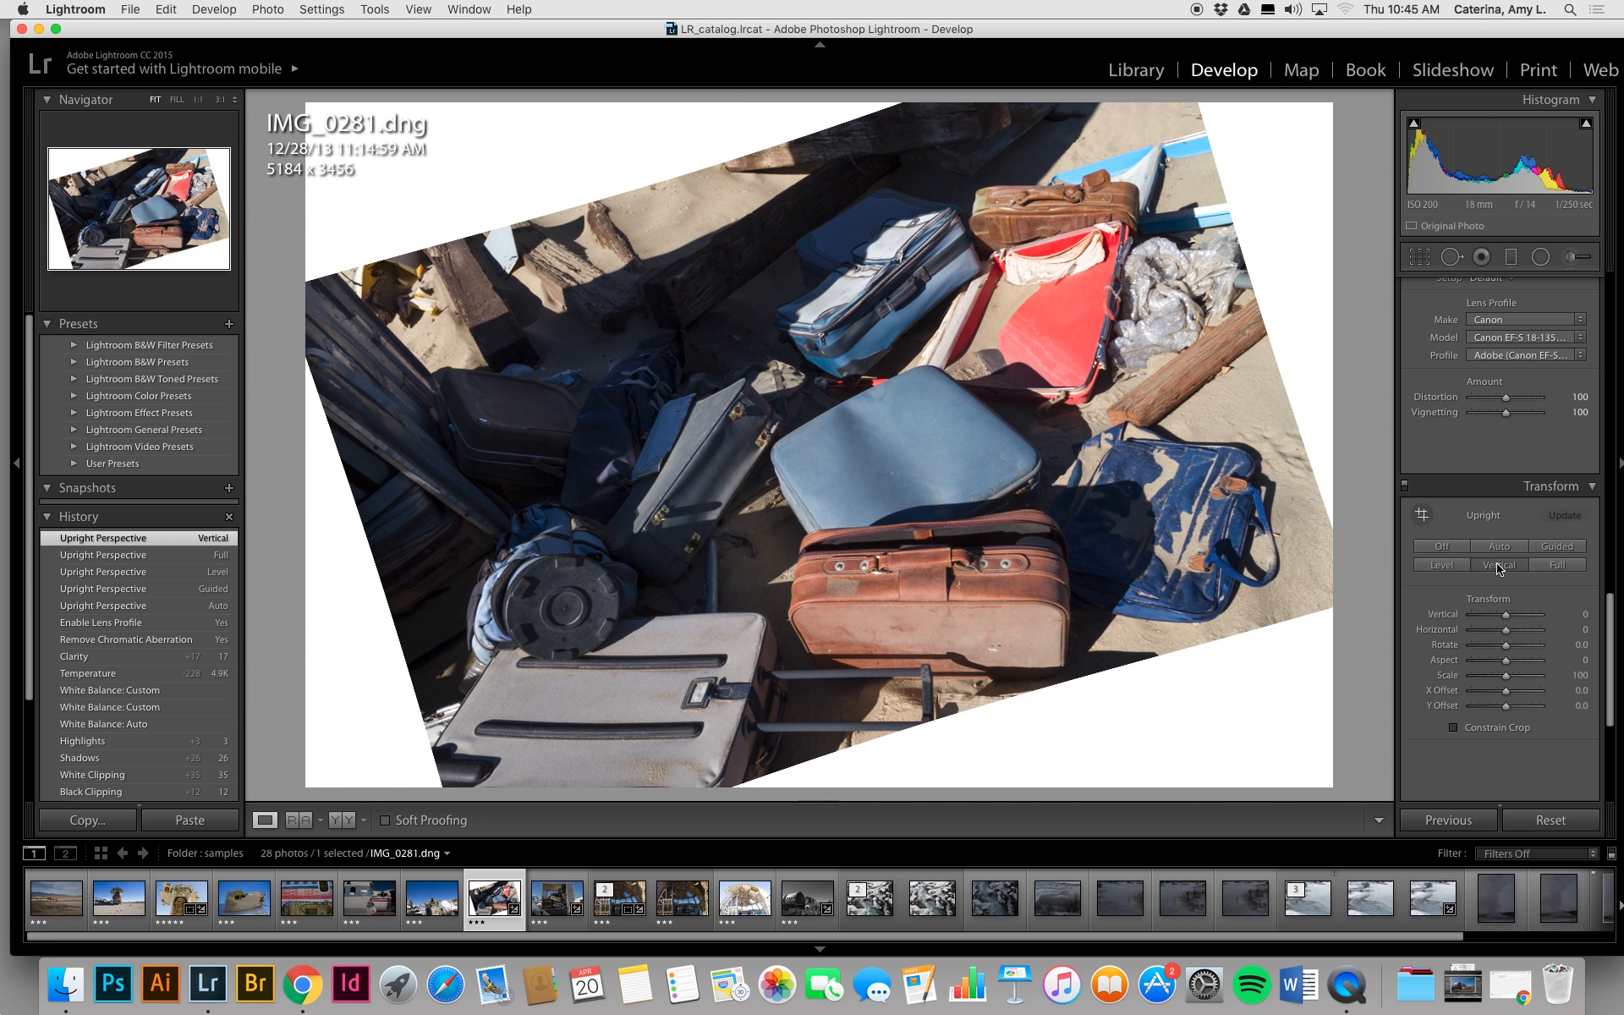
{"action": "left_click", "coordinate": [1443, 547]}
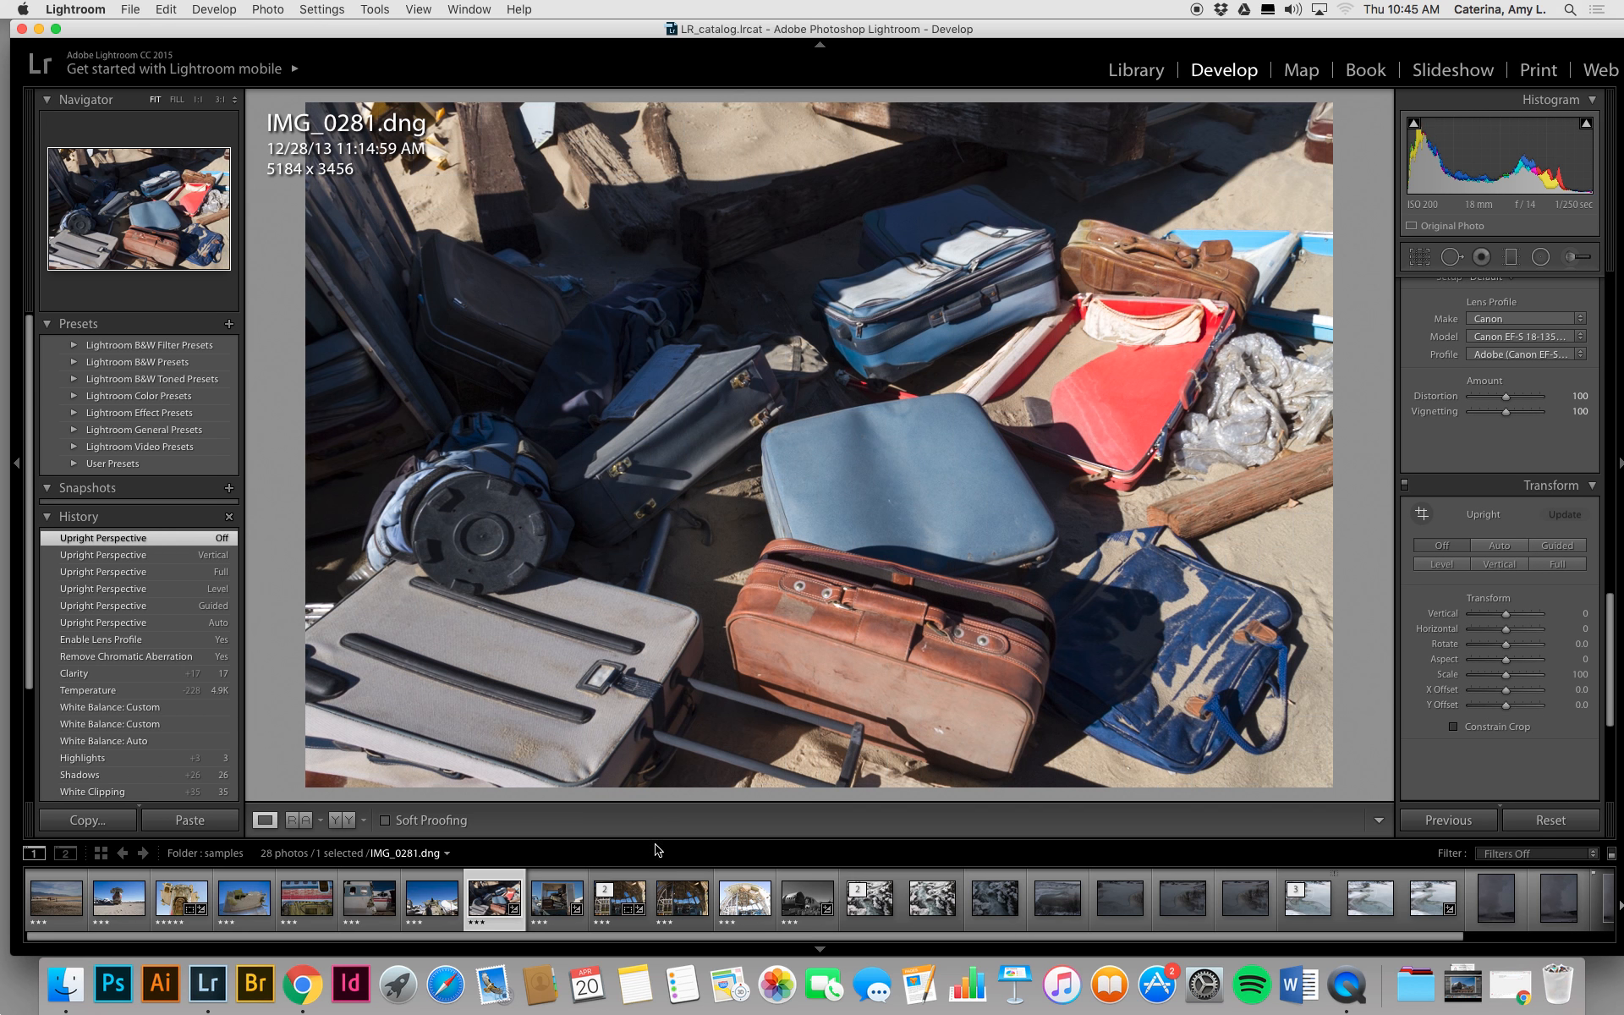
Open IMG_0281.dng for editing in Adobe Photoshop CC 2017, accepting the Camera Raw compatibility notice with Open Anyway.
{"action": "right_click", "coordinate": [484, 904]}
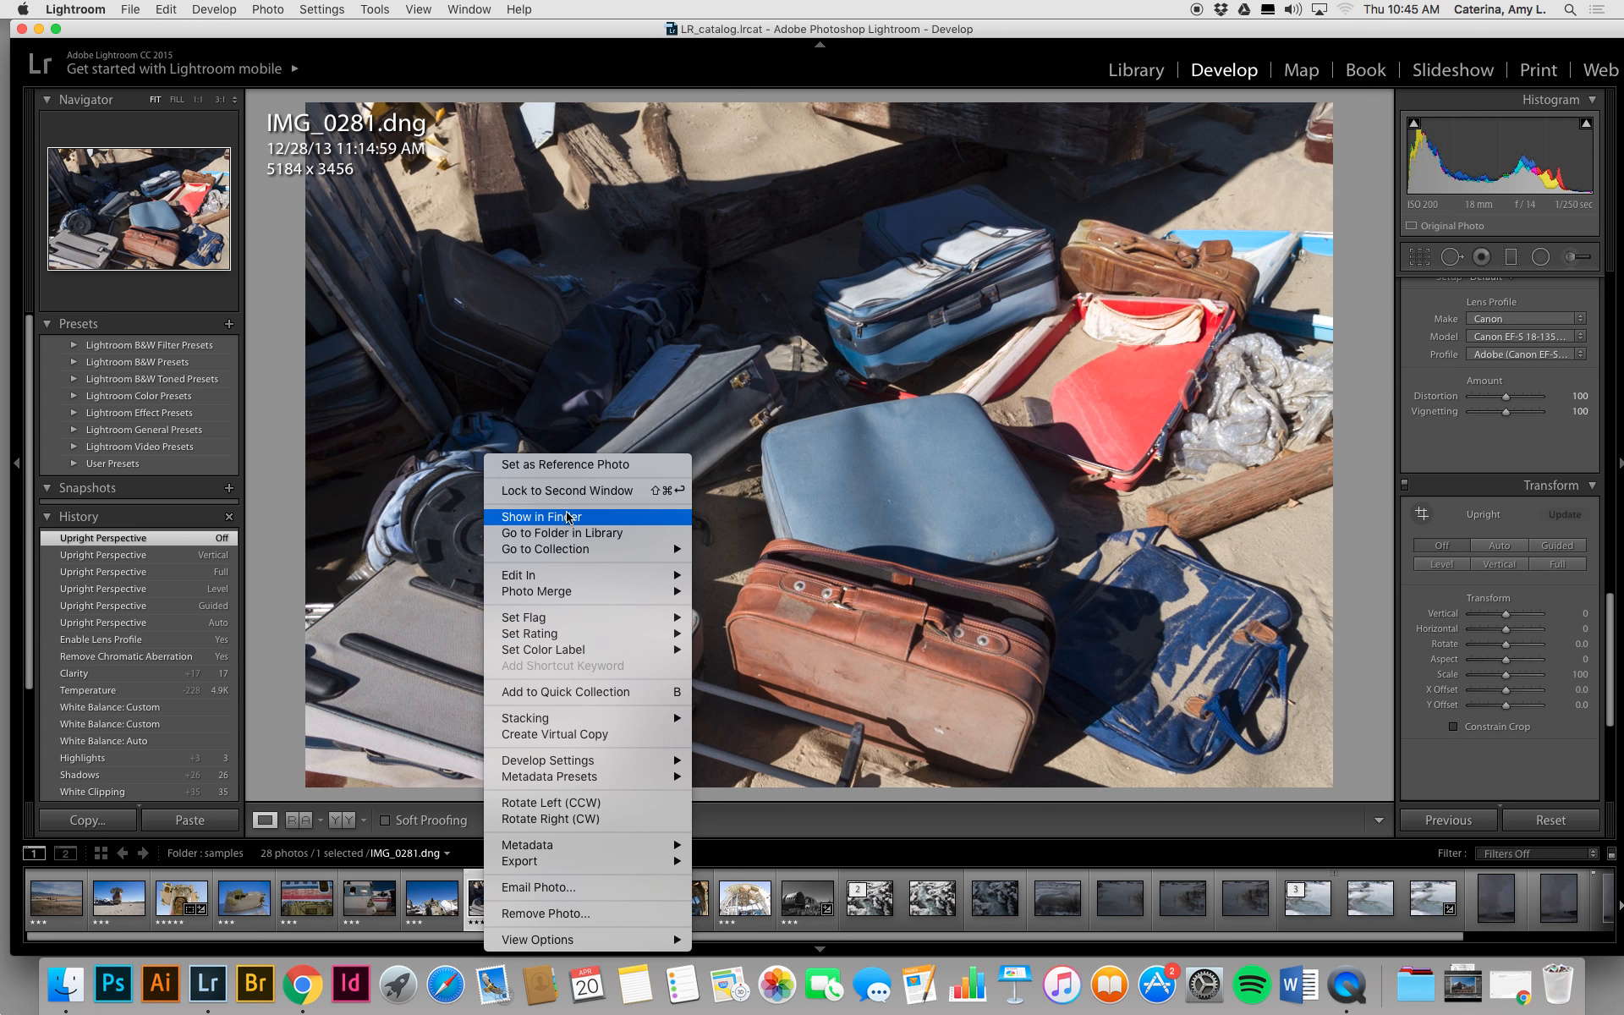
{"action": "mouse_move", "coordinate": [562, 576]}
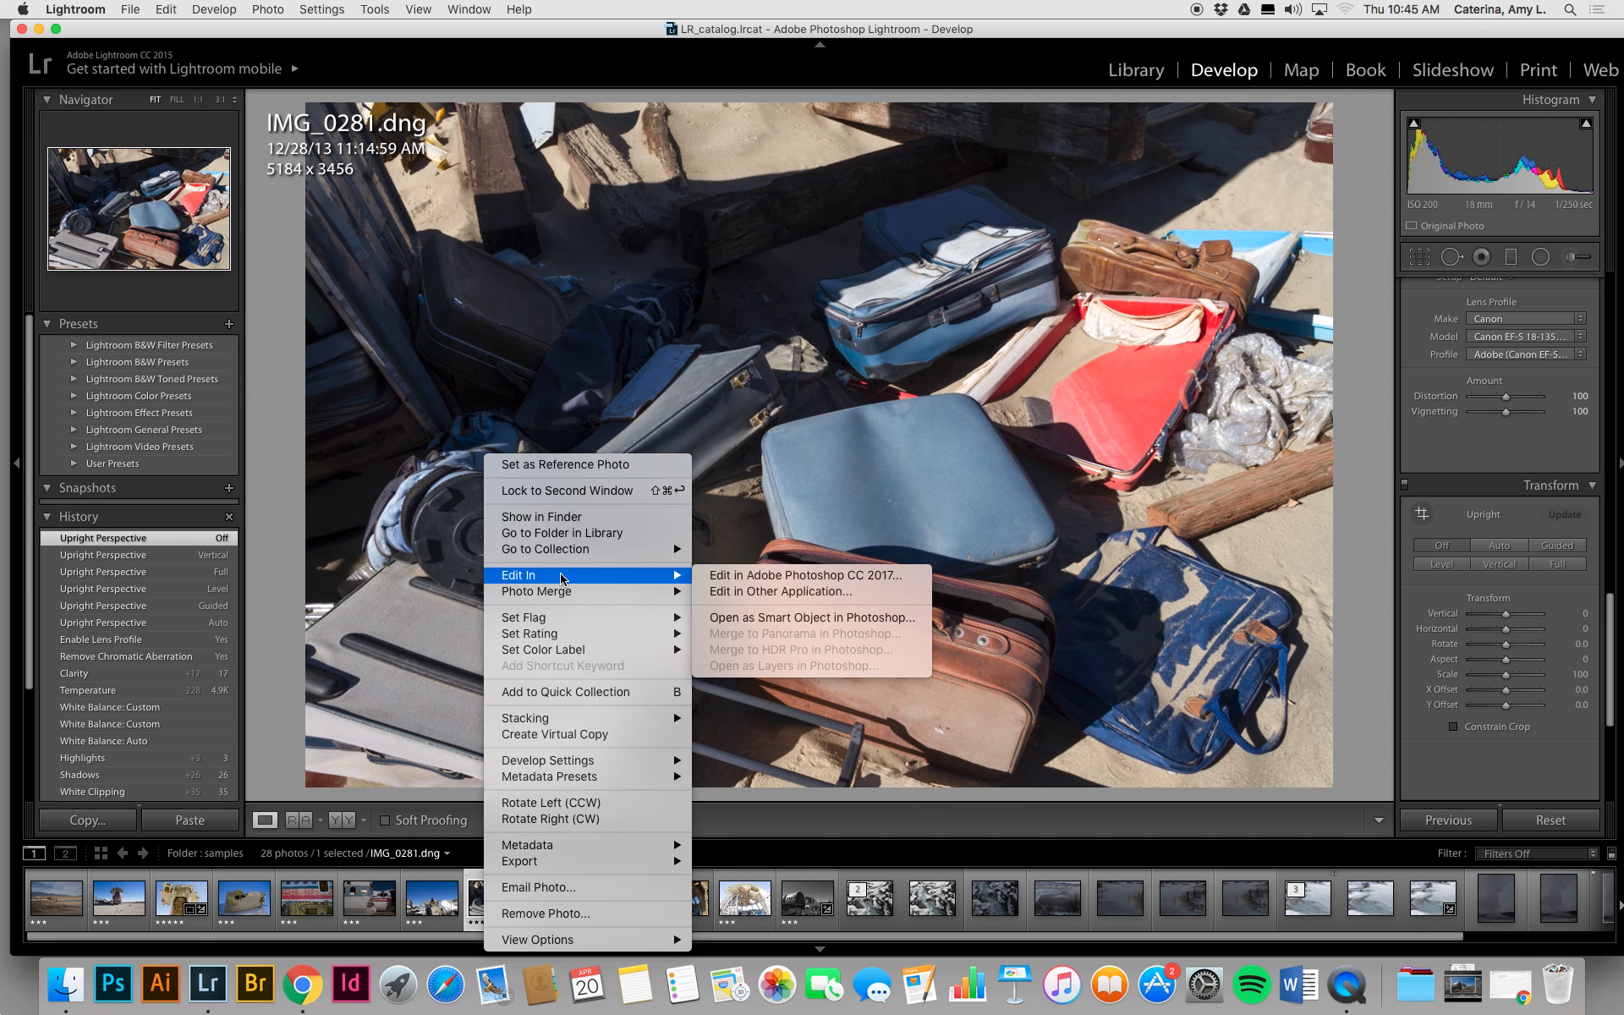
{"action": "left_click", "coordinate": [724, 577]}
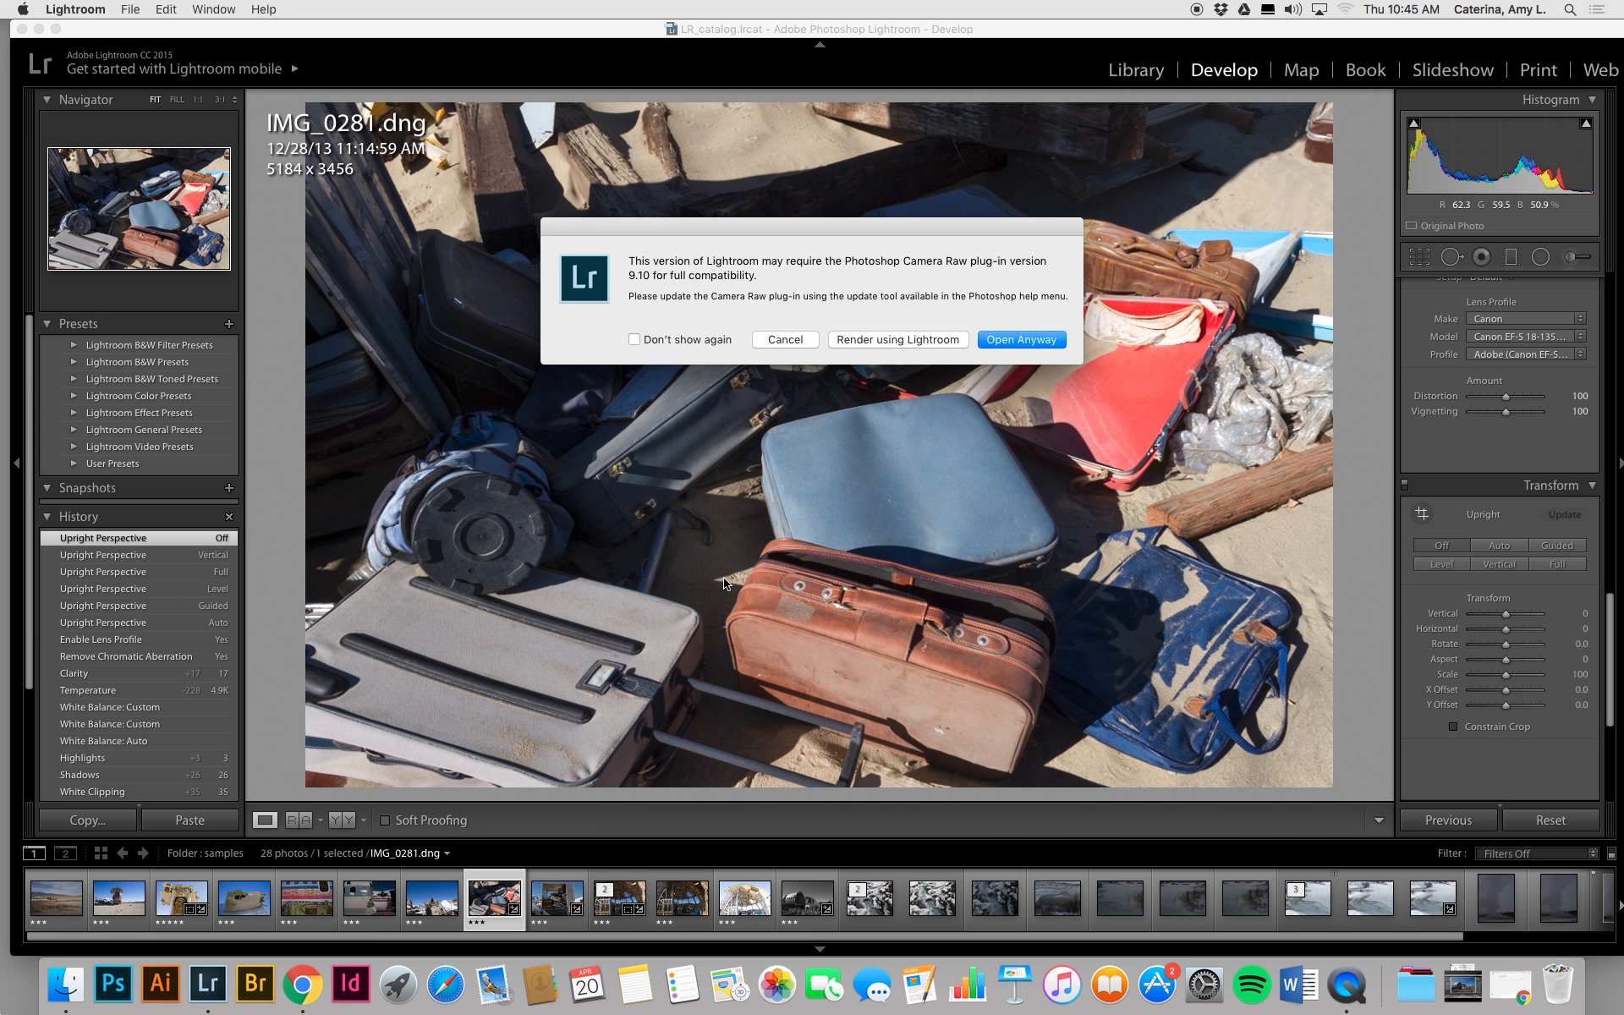
{"action": "left_click", "coordinate": [1008, 341]}
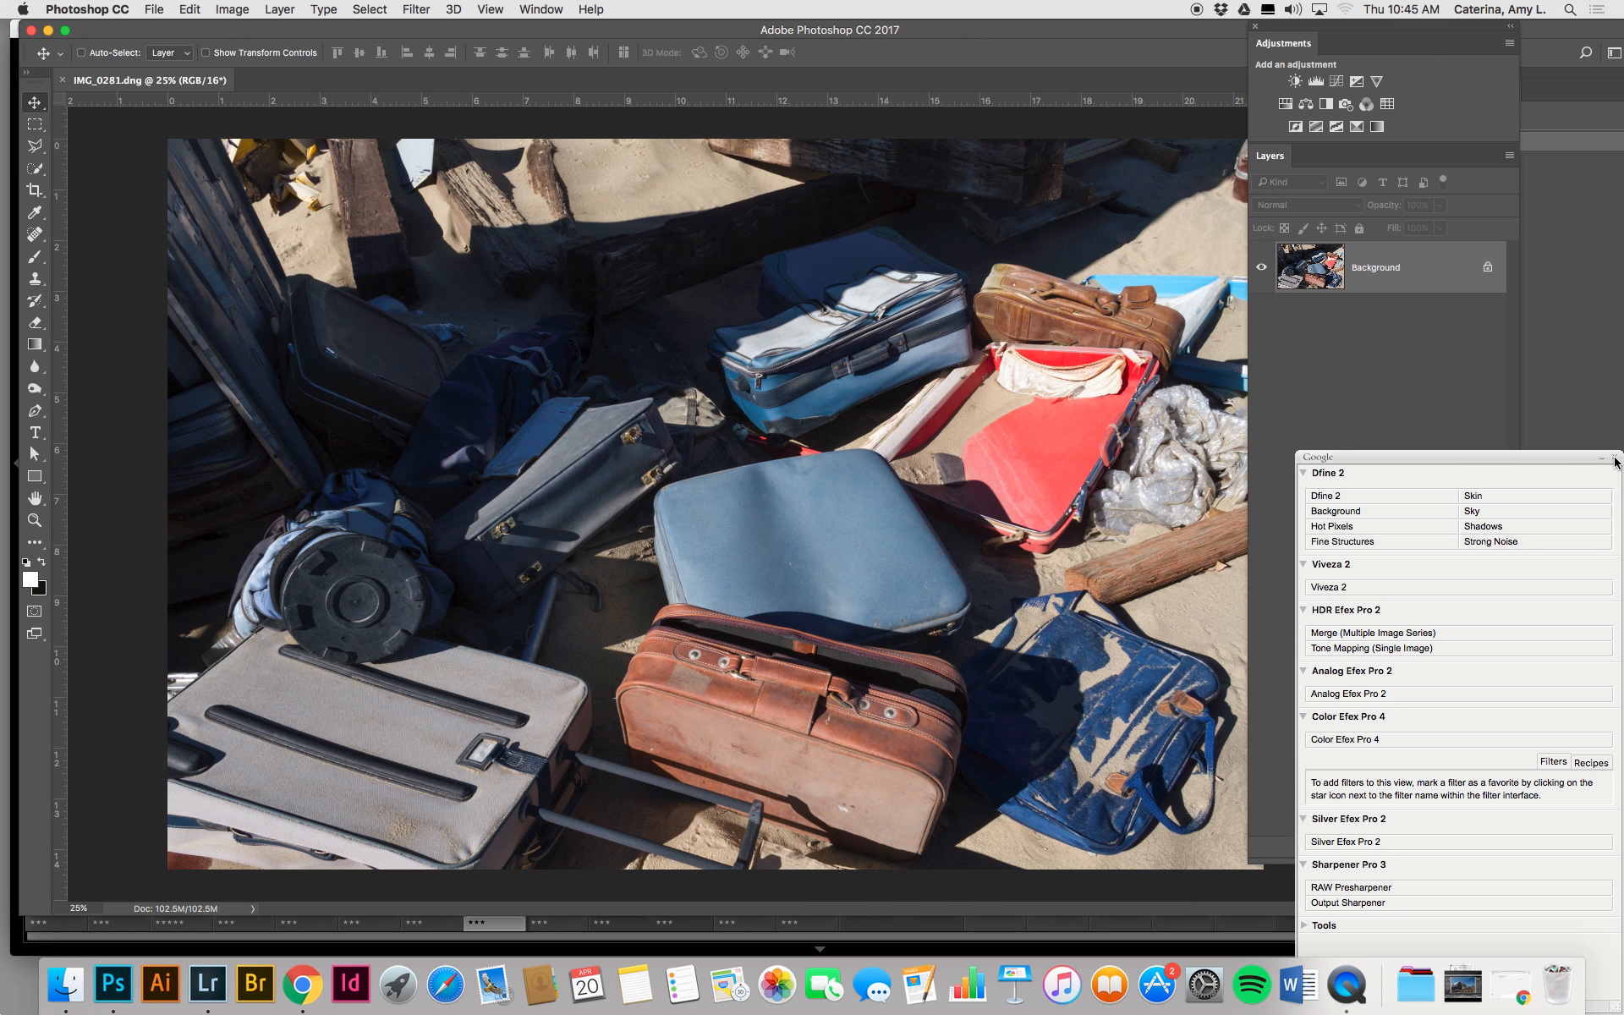
Close the Google filter panel and move the Adjustments and Layers panel group off the photo.
{"action": "left_click", "coordinate": [1614, 459]}
{"action": "left_click_drag", "start_coordinate": [1356, 27], "coordinate": [1410, 67]}
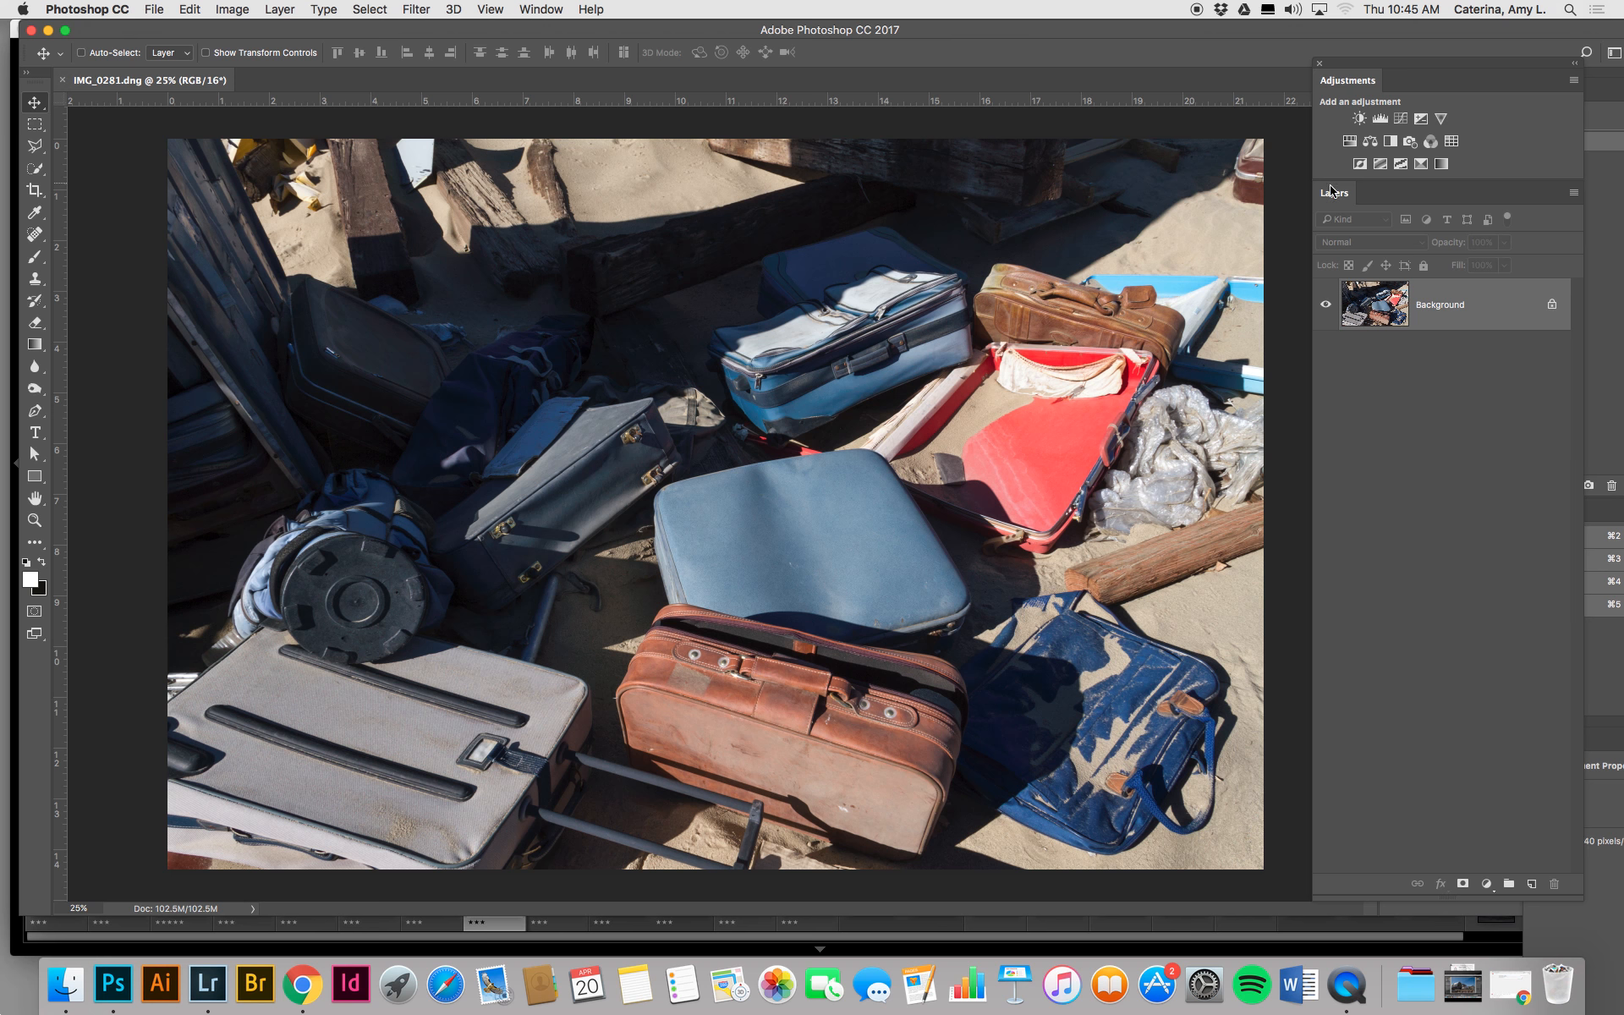
{"action": "left_click", "coordinate": [541, 9]}
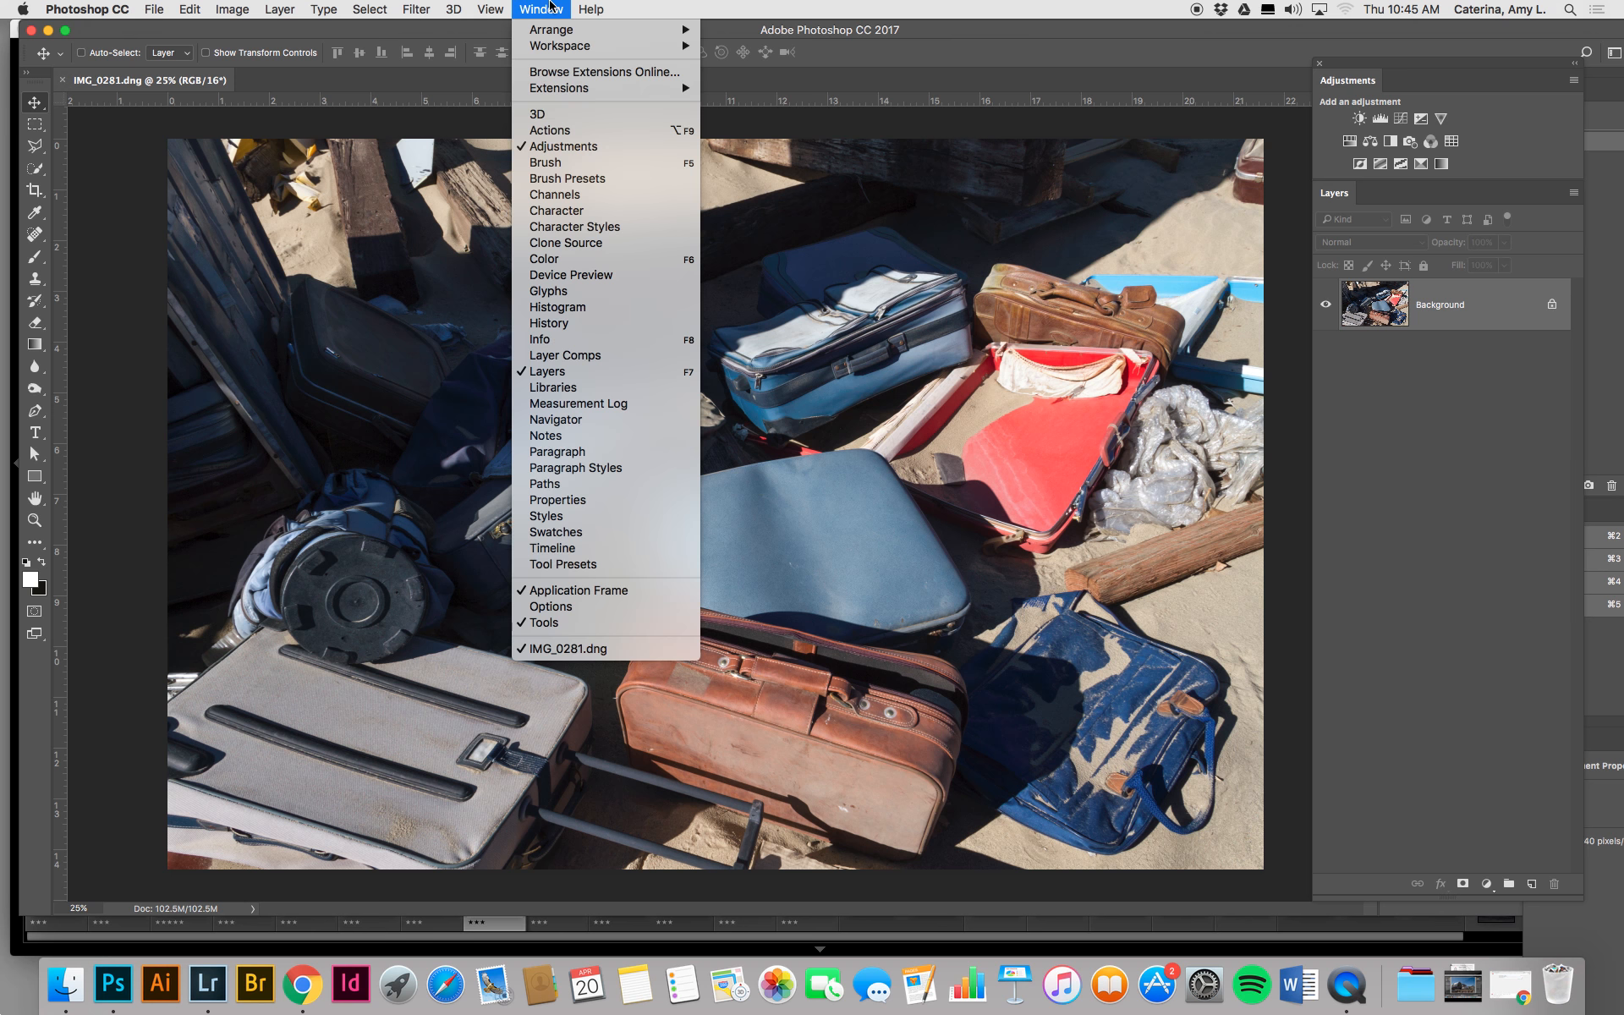
{"action": "left_click", "coordinate": [550, 8]}
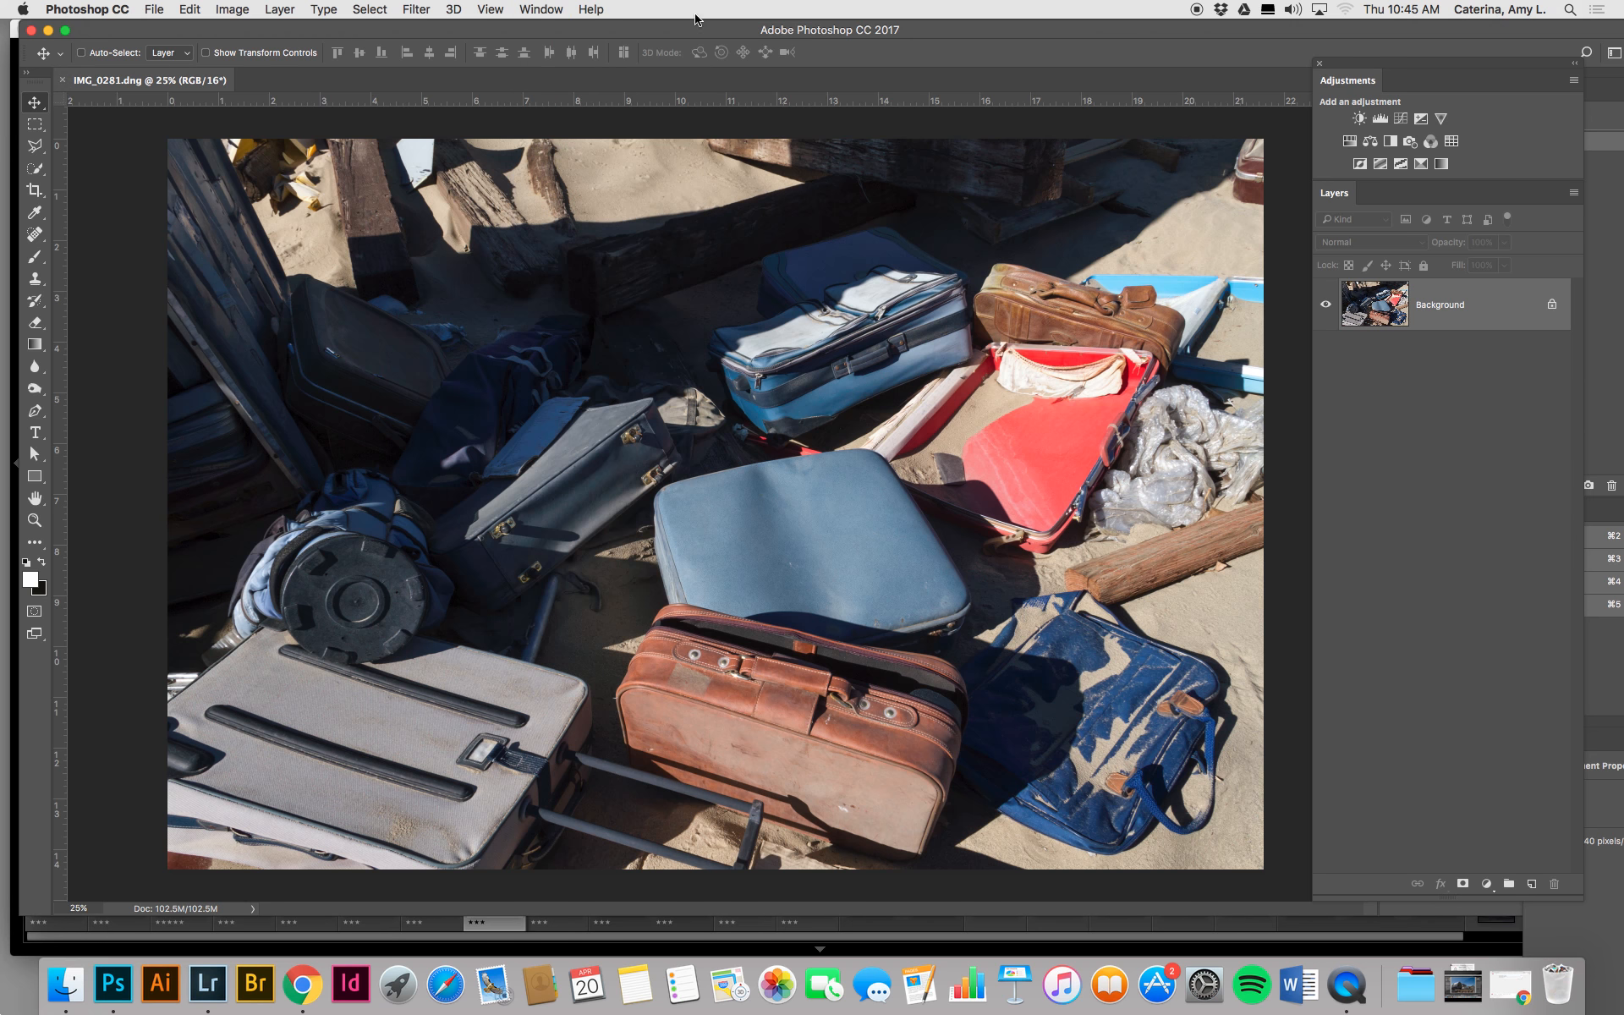
{"action": "left_click", "coordinate": [529, 7]}
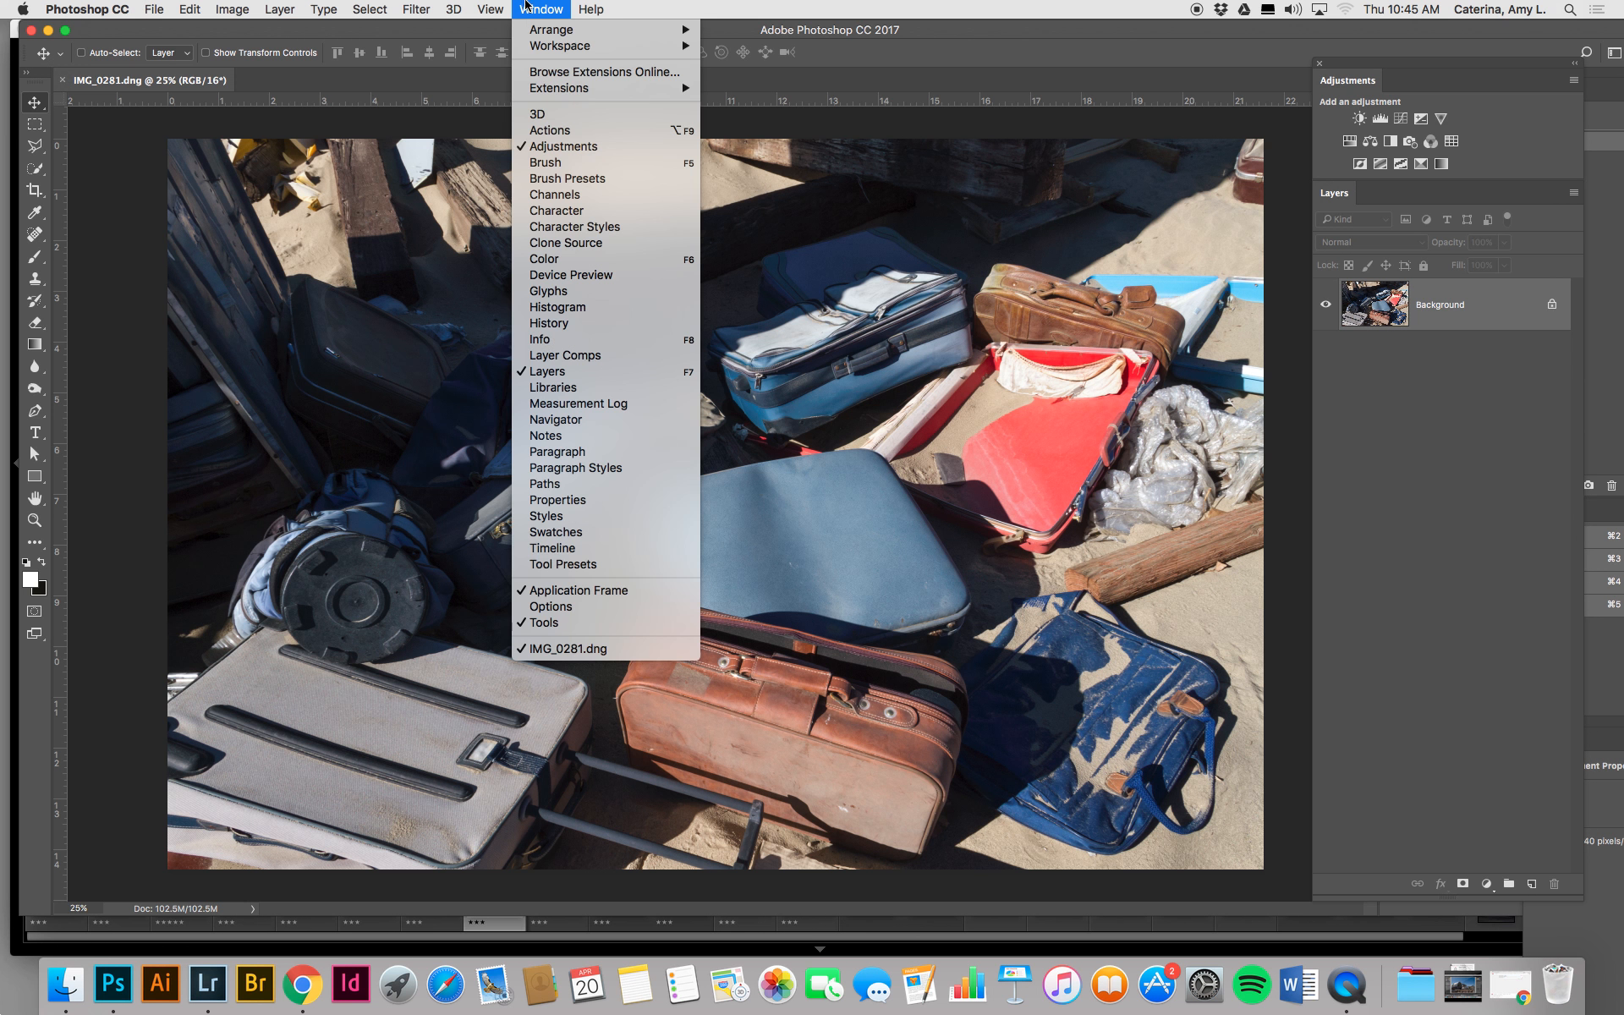
{"action": "left_click", "coordinate": [563, 11]}
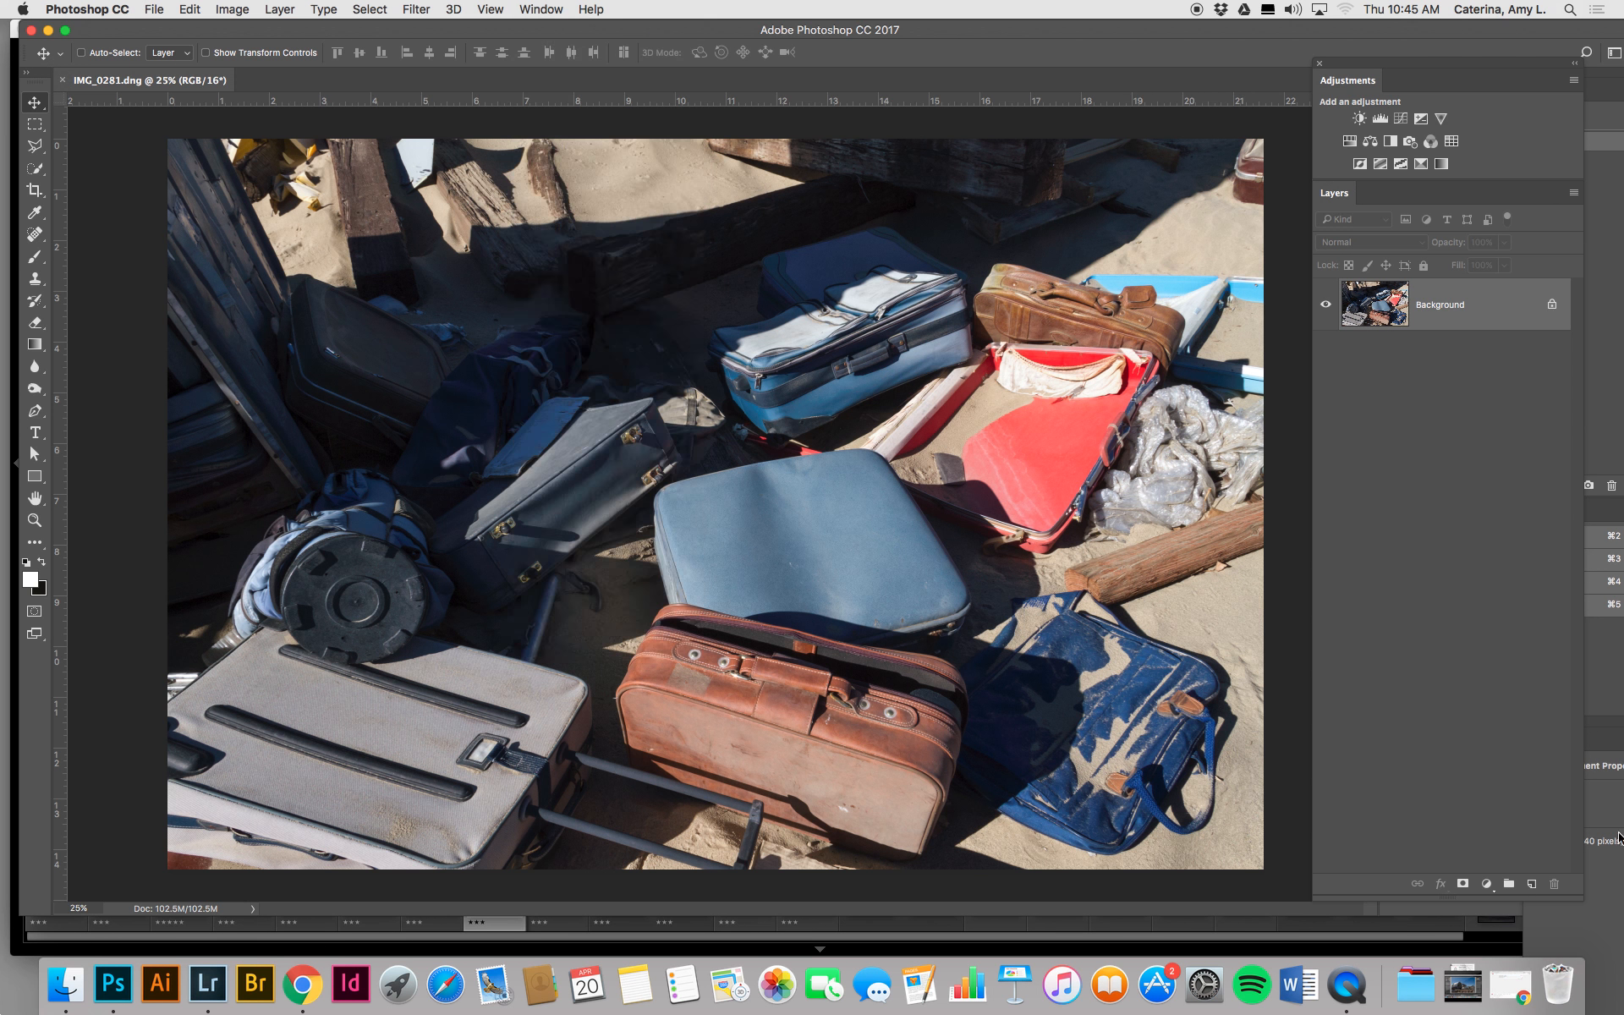
Shorten the Layers panel, attach the Properties panel beneath it, and raise the combined panel group.
{"action": "left_click_drag", "start_coordinate": [1502, 899], "coordinate": [1501, 630]}
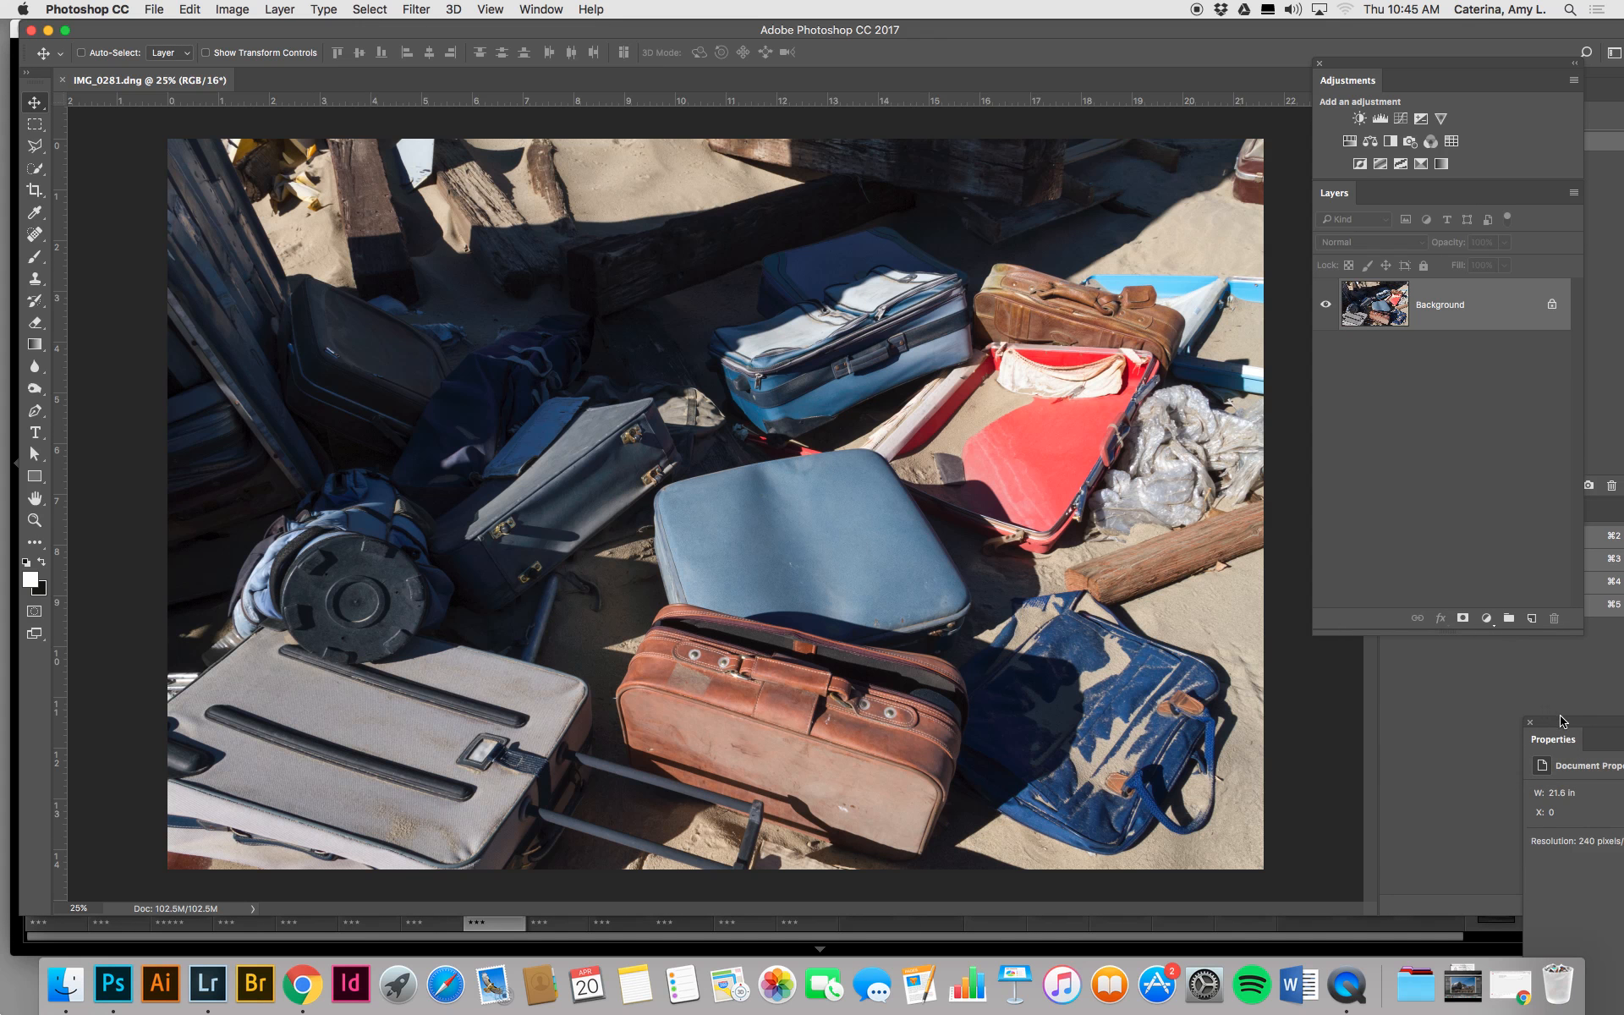
{"action": "left_click_drag", "start_coordinate": [1565, 726], "coordinate": [1439, 643]}
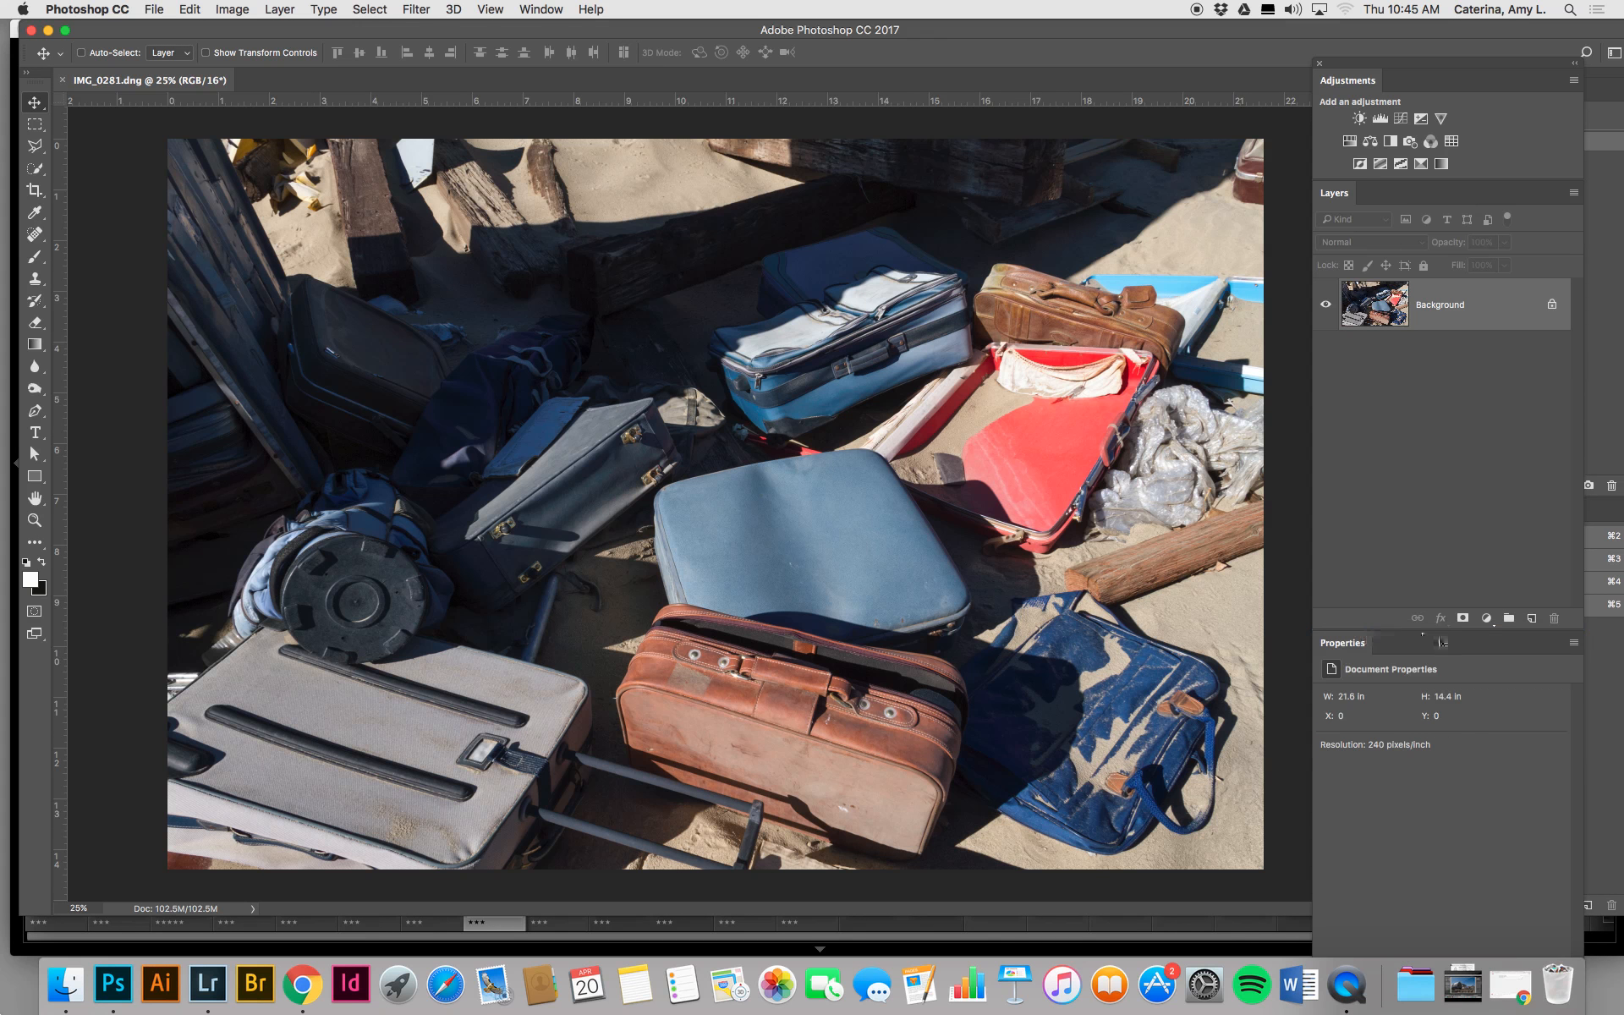
{"action": "left_click_drag", "start_coordinate": [1520, 63], "coordinate": [1514, 24]}
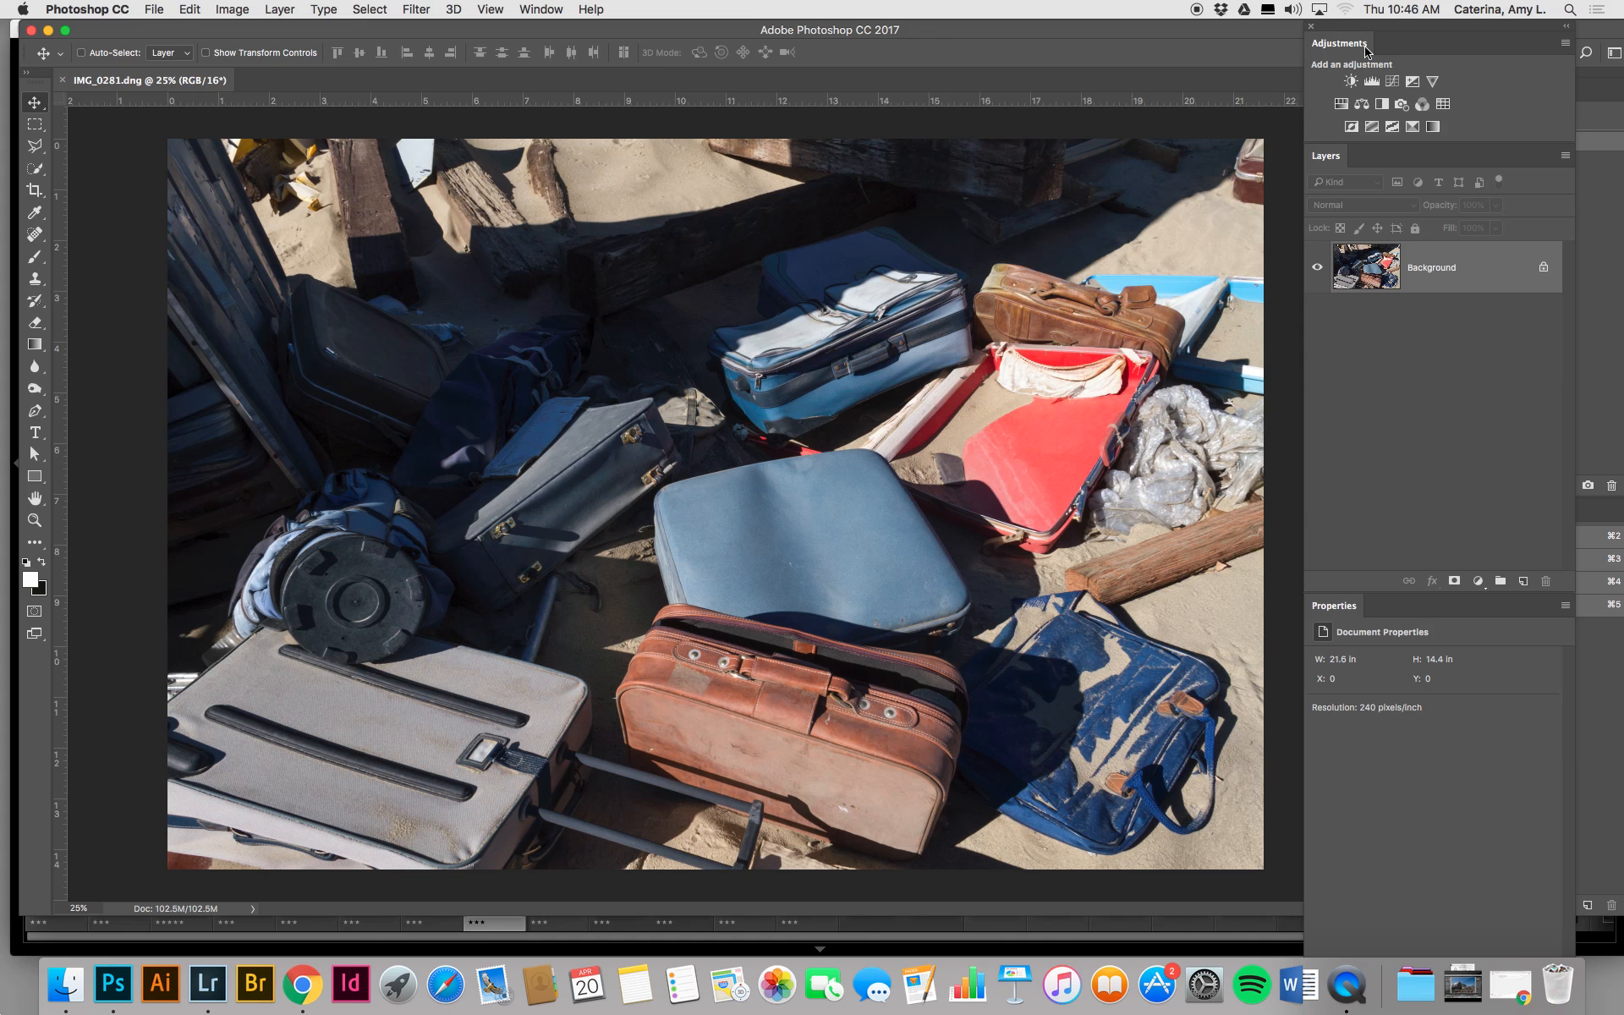
Add a Curves adjustment layer and adjust it directly on the image, slightly lightening the red suitcase's tones and darkening the round wheel's tones.
{"action": "left_click", "coordinate": [1393, 81]}
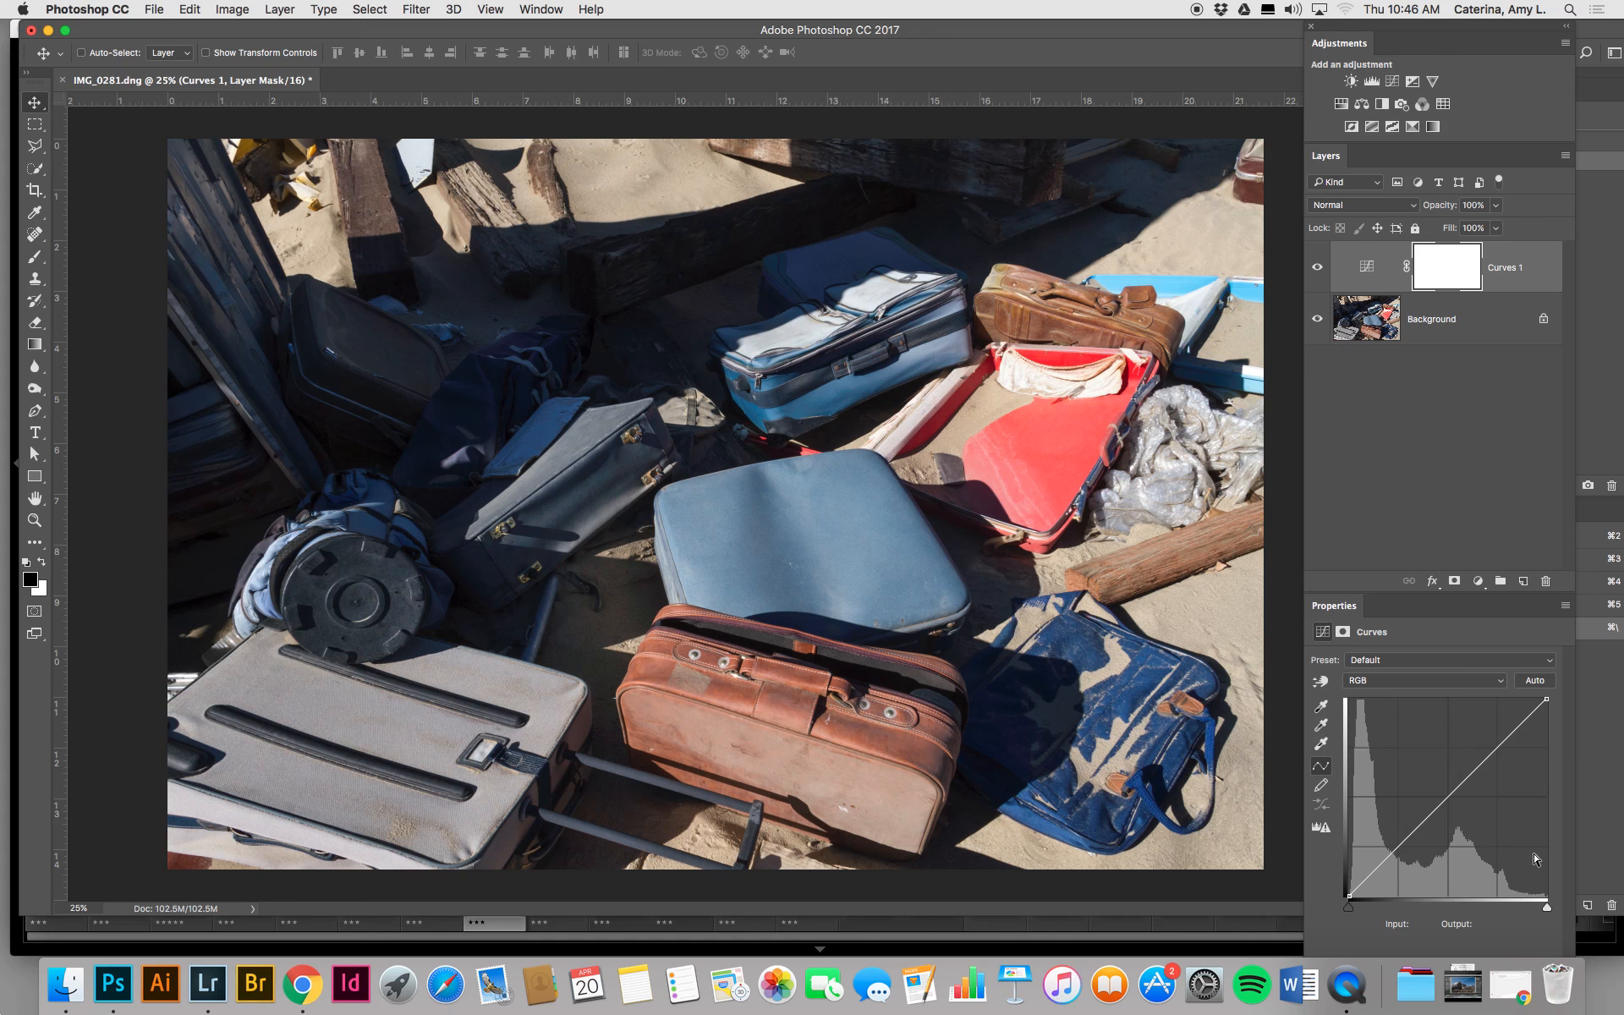
{"action": "left_click", "coordinate": [1322, 682]}
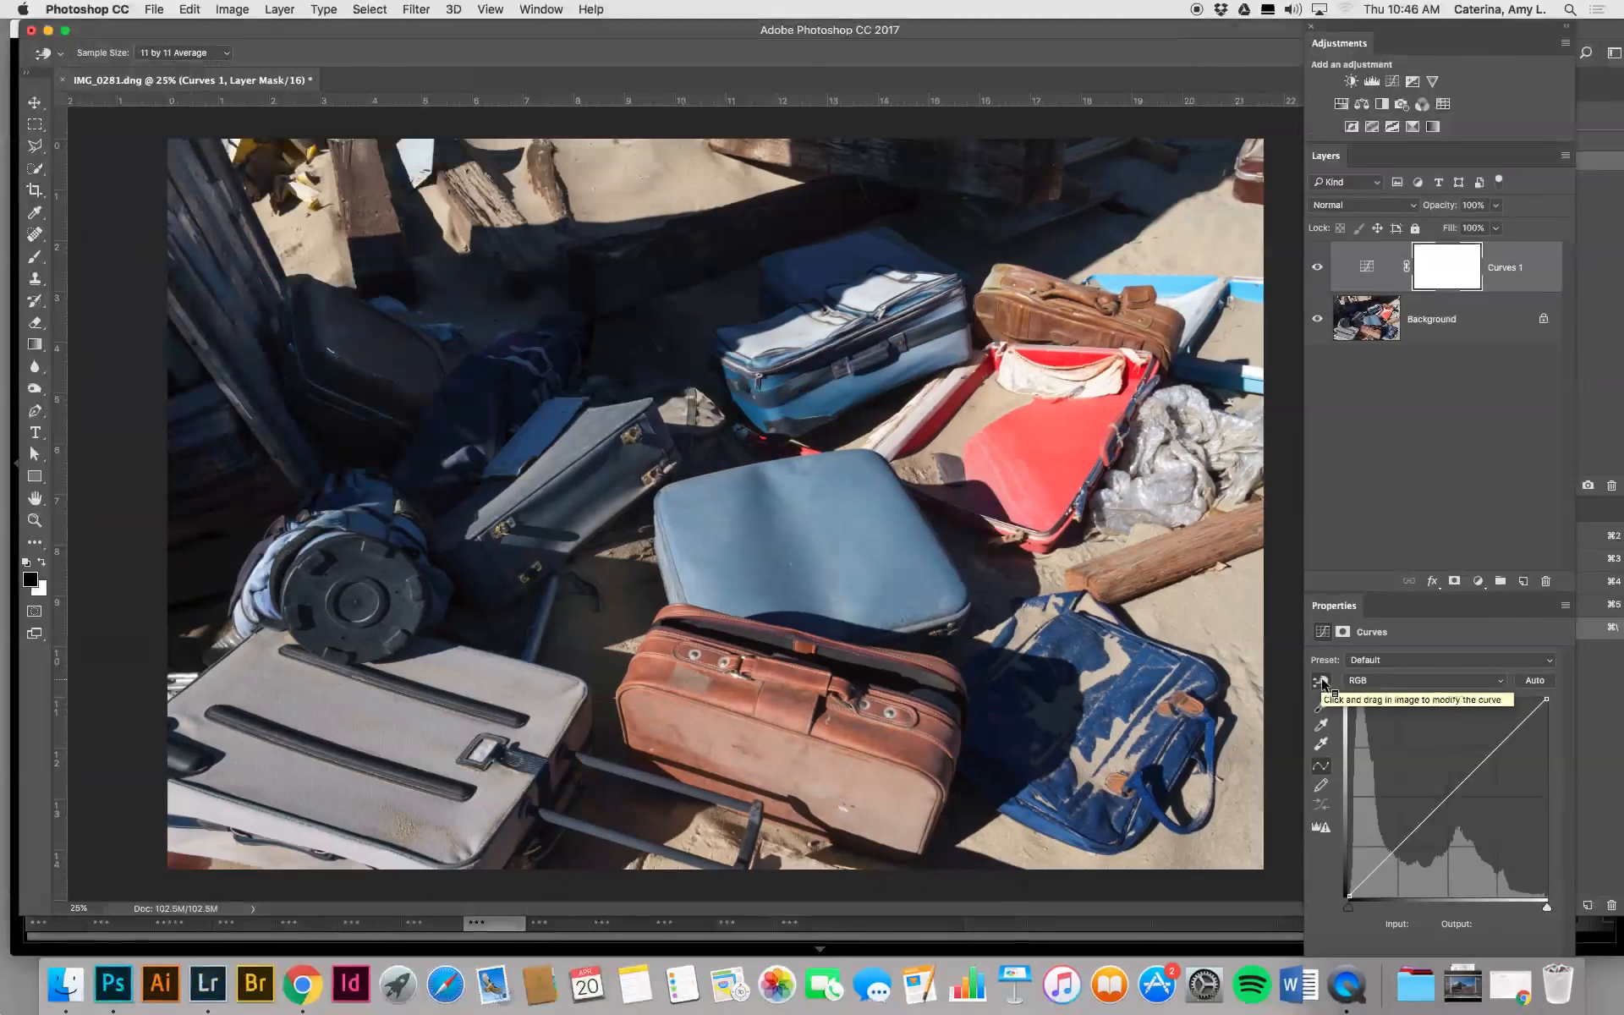
{"action": "left_click", "coordinate": [1322, 683]}
{"action": "left_click", "coordinate": [671, 255]}
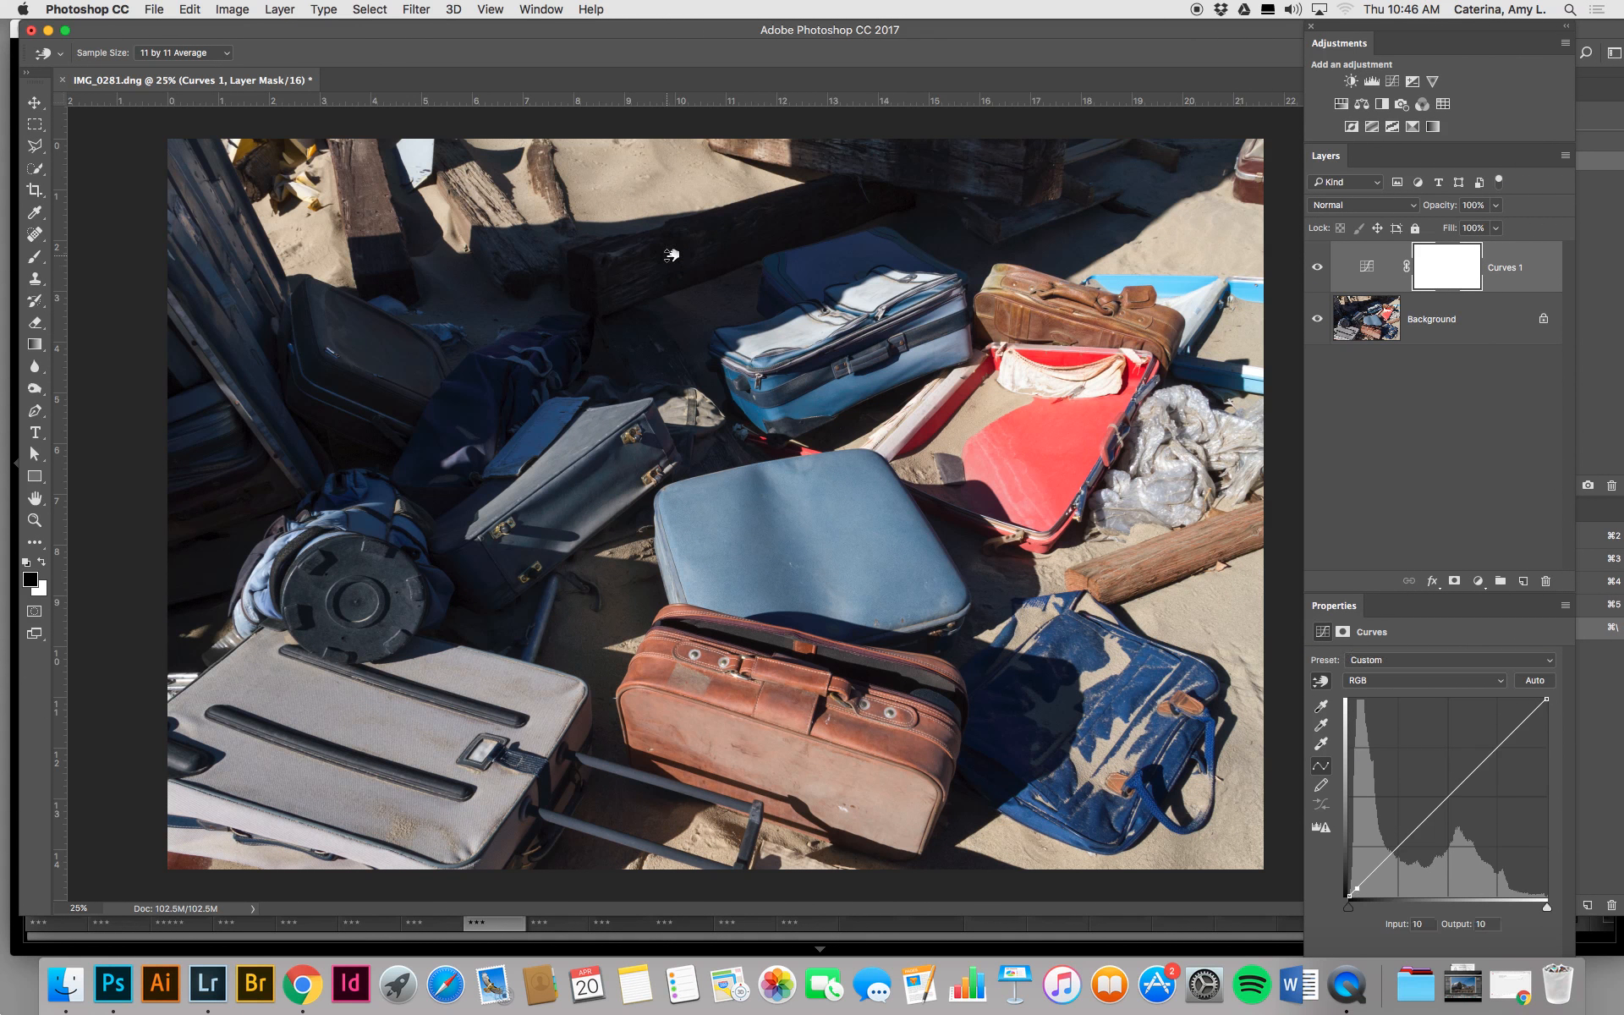
{"action": "left_click_drag", "start_coordinate": [671, 255], "coordinate": [672, 255]}
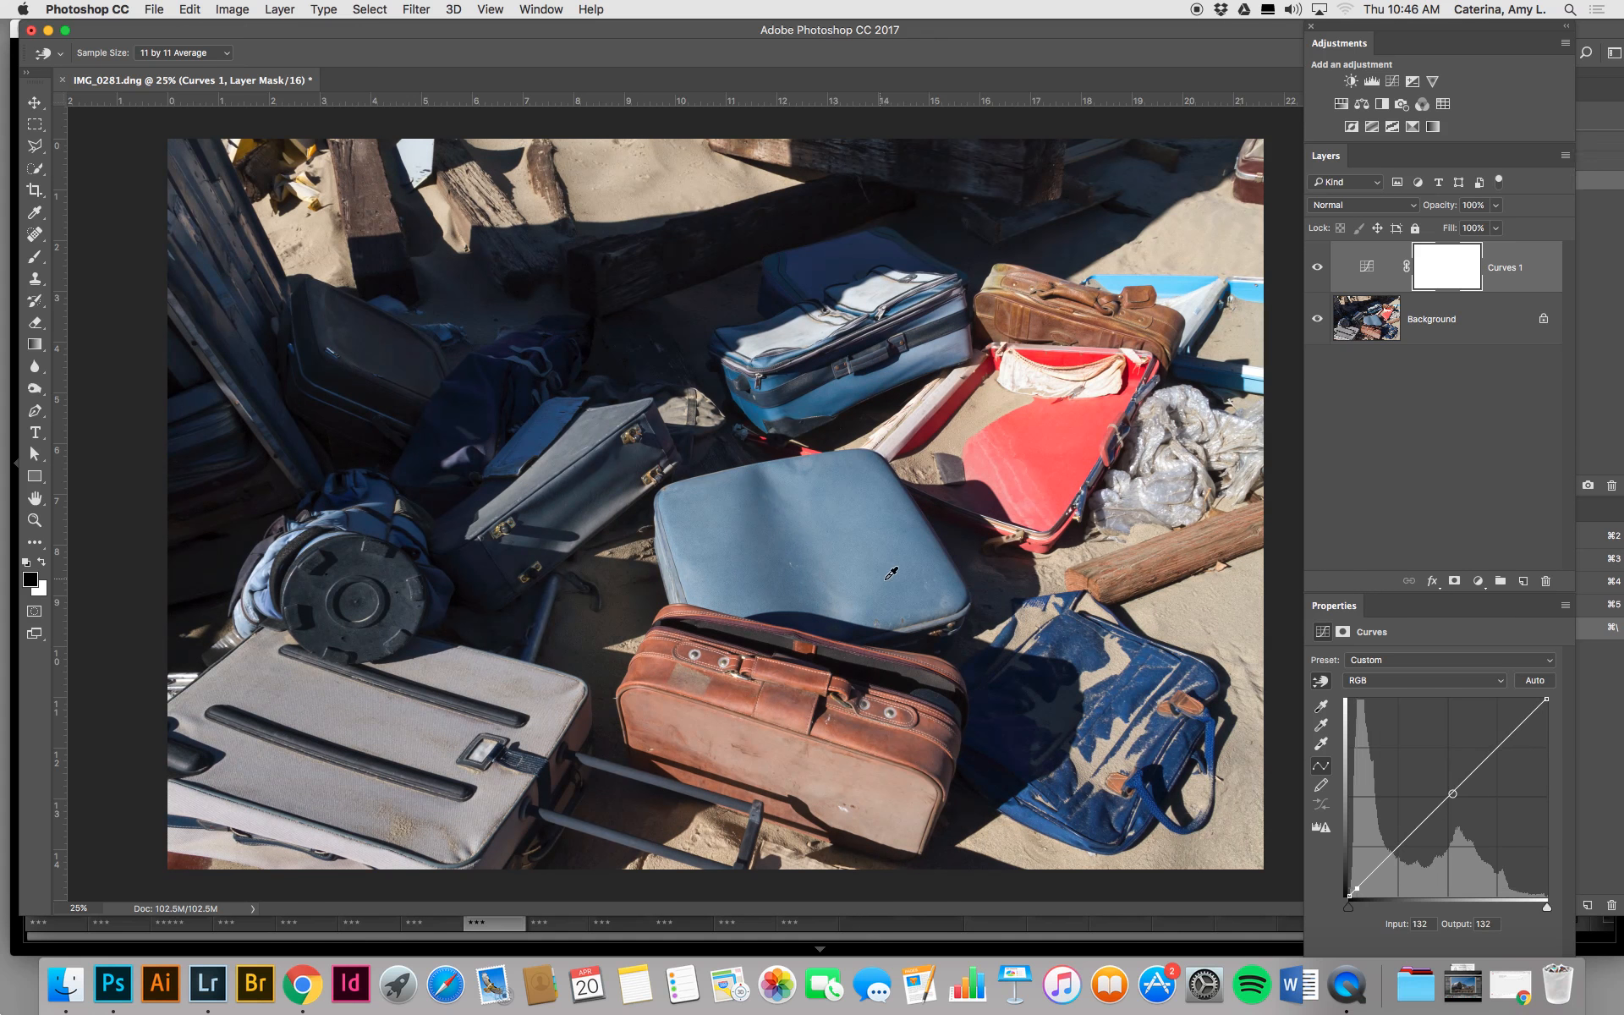
{"action": "left_click_drag", "start_coordinate": [1000, 473], "coordinate": [1003, 459]}
{"action": "left_click_drag", "start_coordinate": [361, 584], "coordinate": [362, 588]}
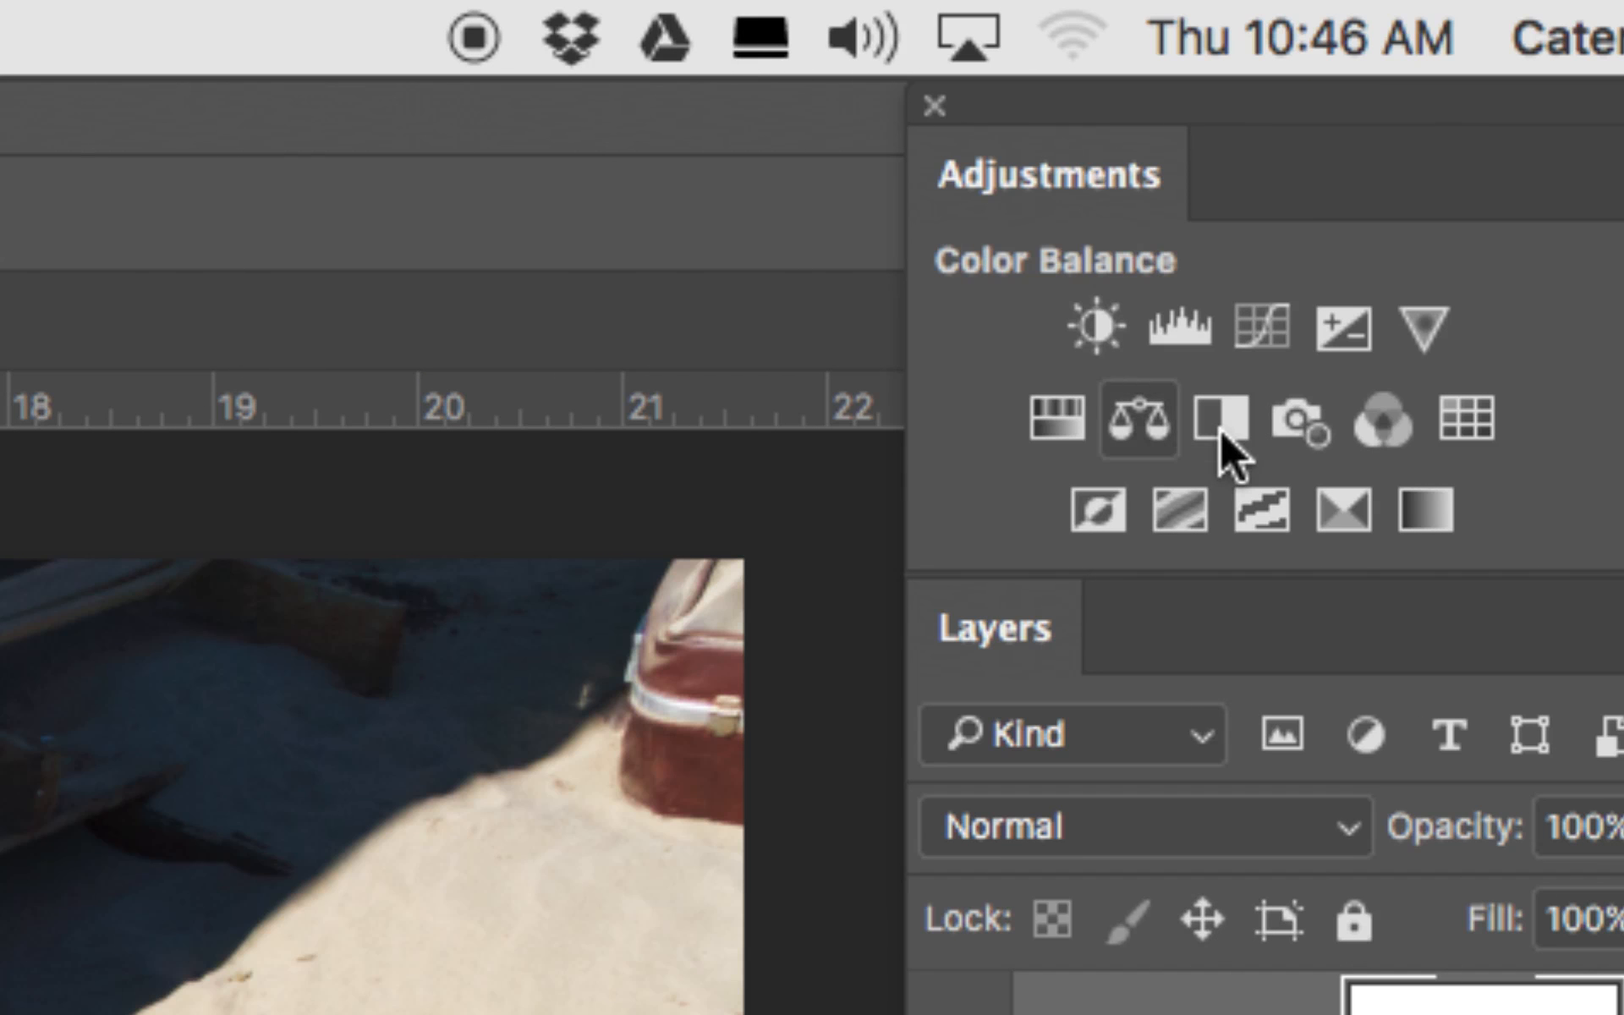
Add a Black & White adjustment layer above the Curves layer and detach the Properties panel into its own floating window.
{"action": "left_click", "coordinate": [1224, 425]}
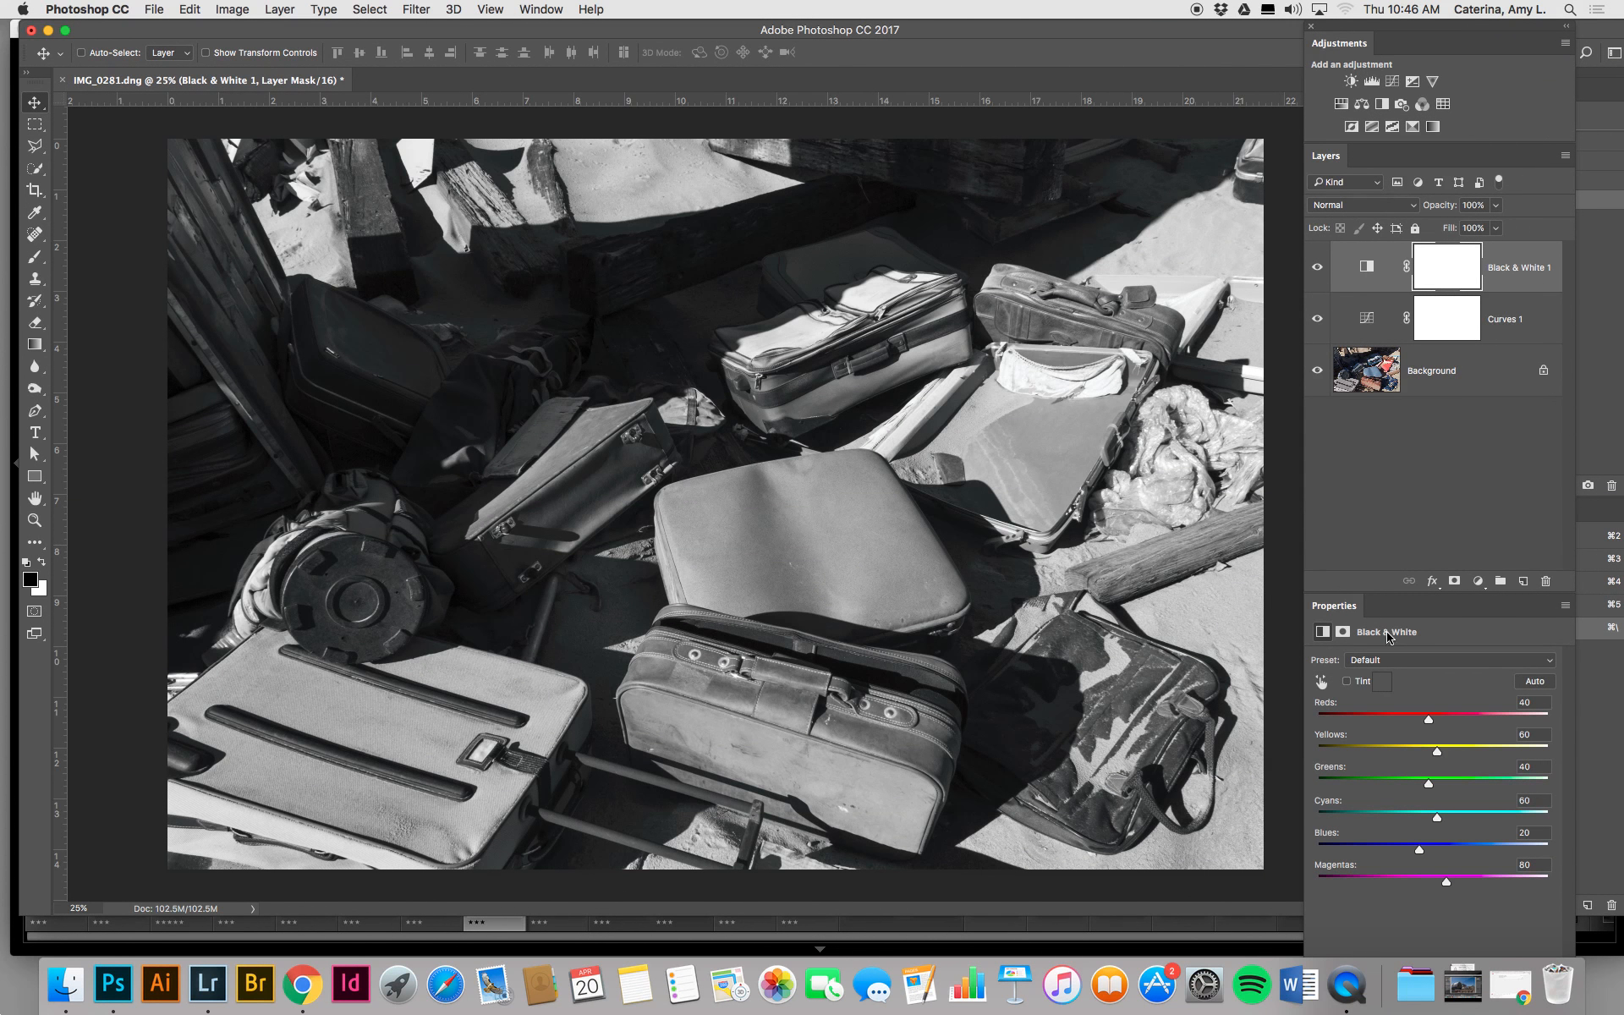
{"action": "left_click_drag", "start_coordinate": [1353, 611], "coordinate": [1095, 260]}
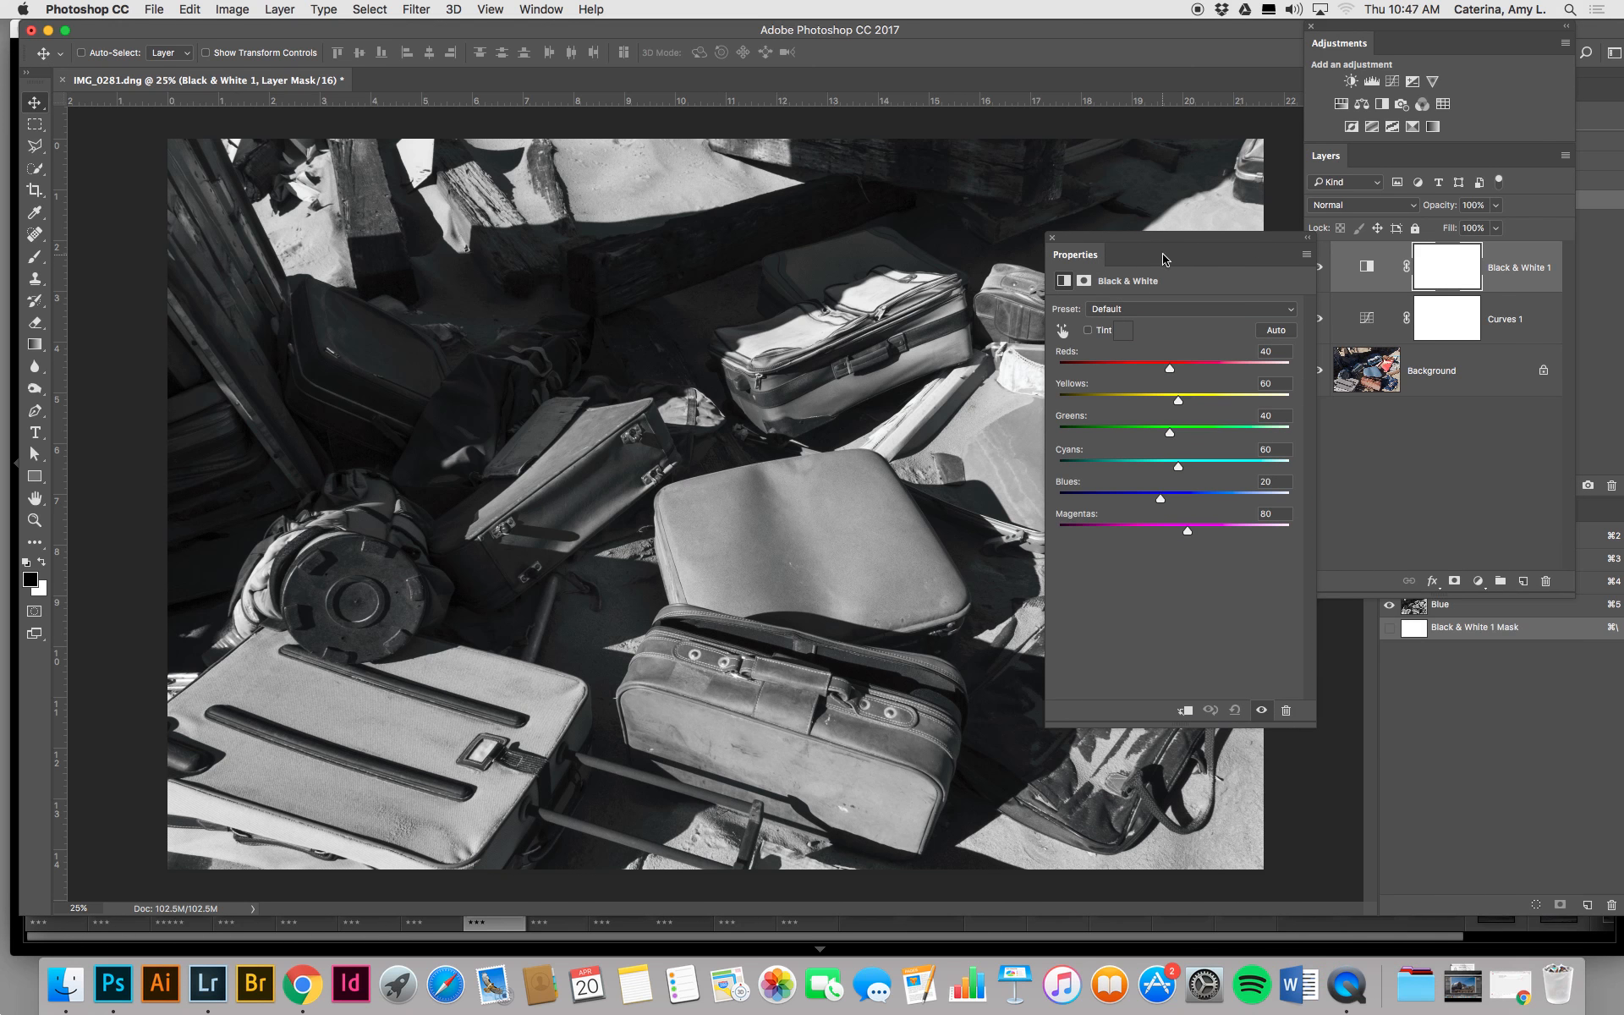
{"action": "left_click_drag", "start_coordinate": [1155, 247], "coordinate": [1394, 448]}
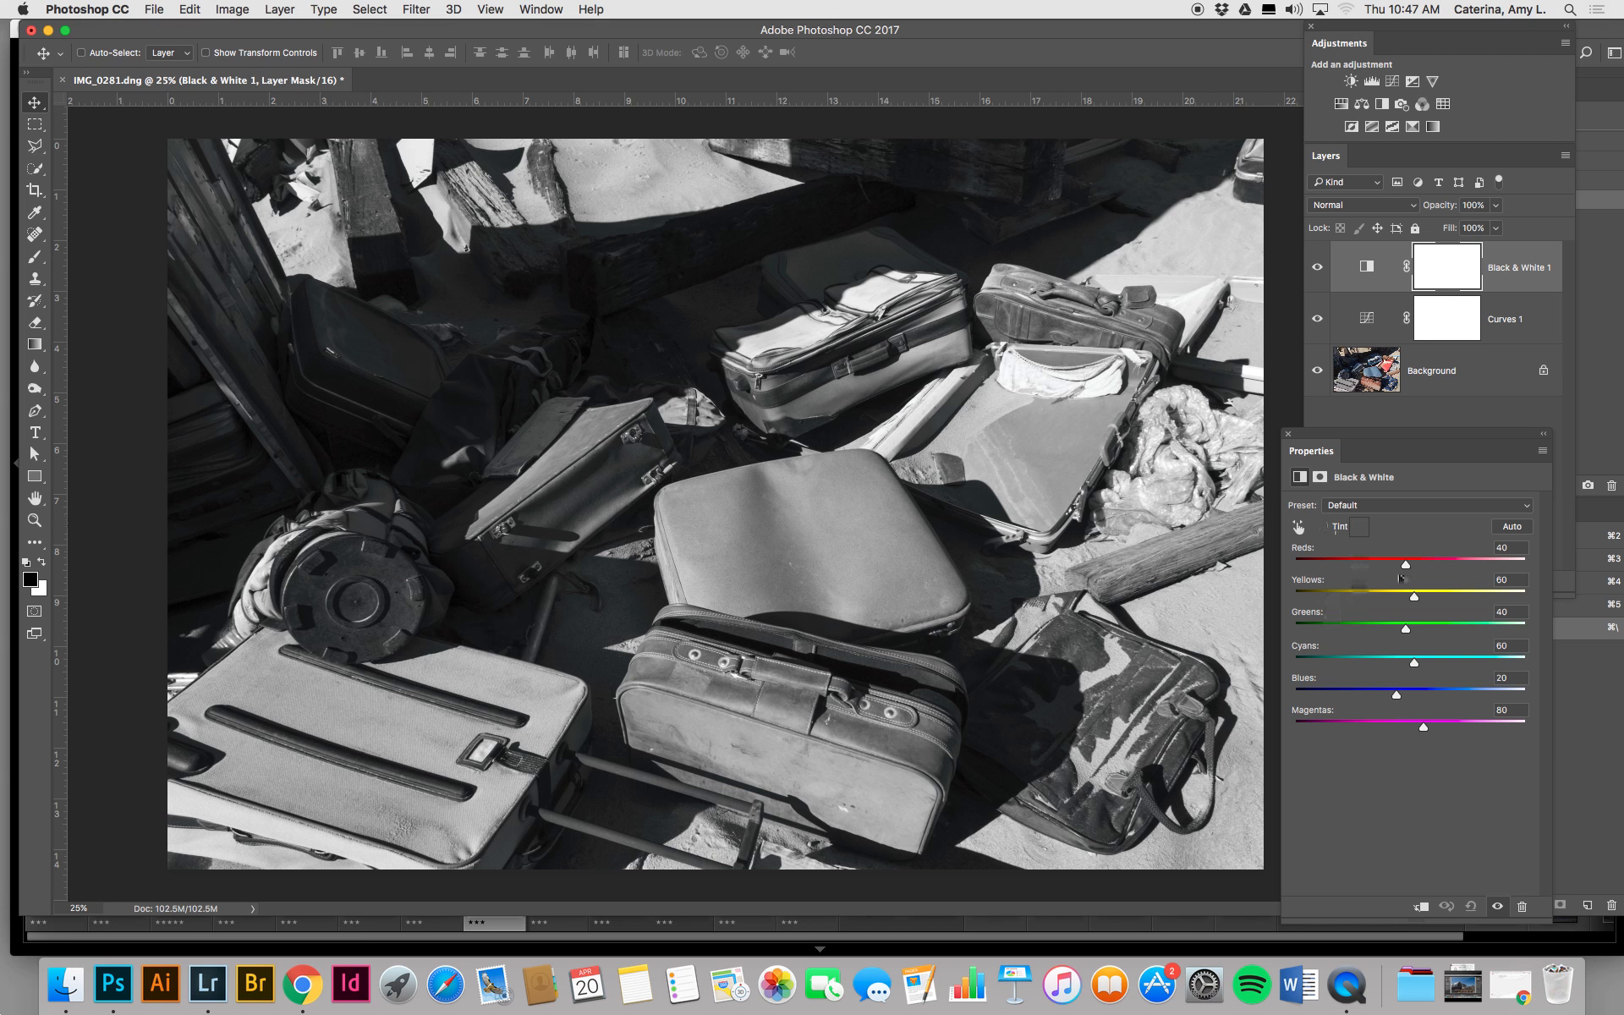
Adjust the black-and-white tones directly on the image, setting Reds to 83 and Blues to 63.
{"action": "mouse_move", "coordinate": [1405, 564]}
{"action": "left_mouse_down"}
{"action": "mouse_move", "coordinate": [1457, 564]}
{"action": "mouse_move", "coordinate": [1349, 565]}
{"action": "mouse_move", "coordinate": [1402, 565]}
{"action": "left_mouse_up"}
{"action": "left_click", "coordinate": [1298, 526]}
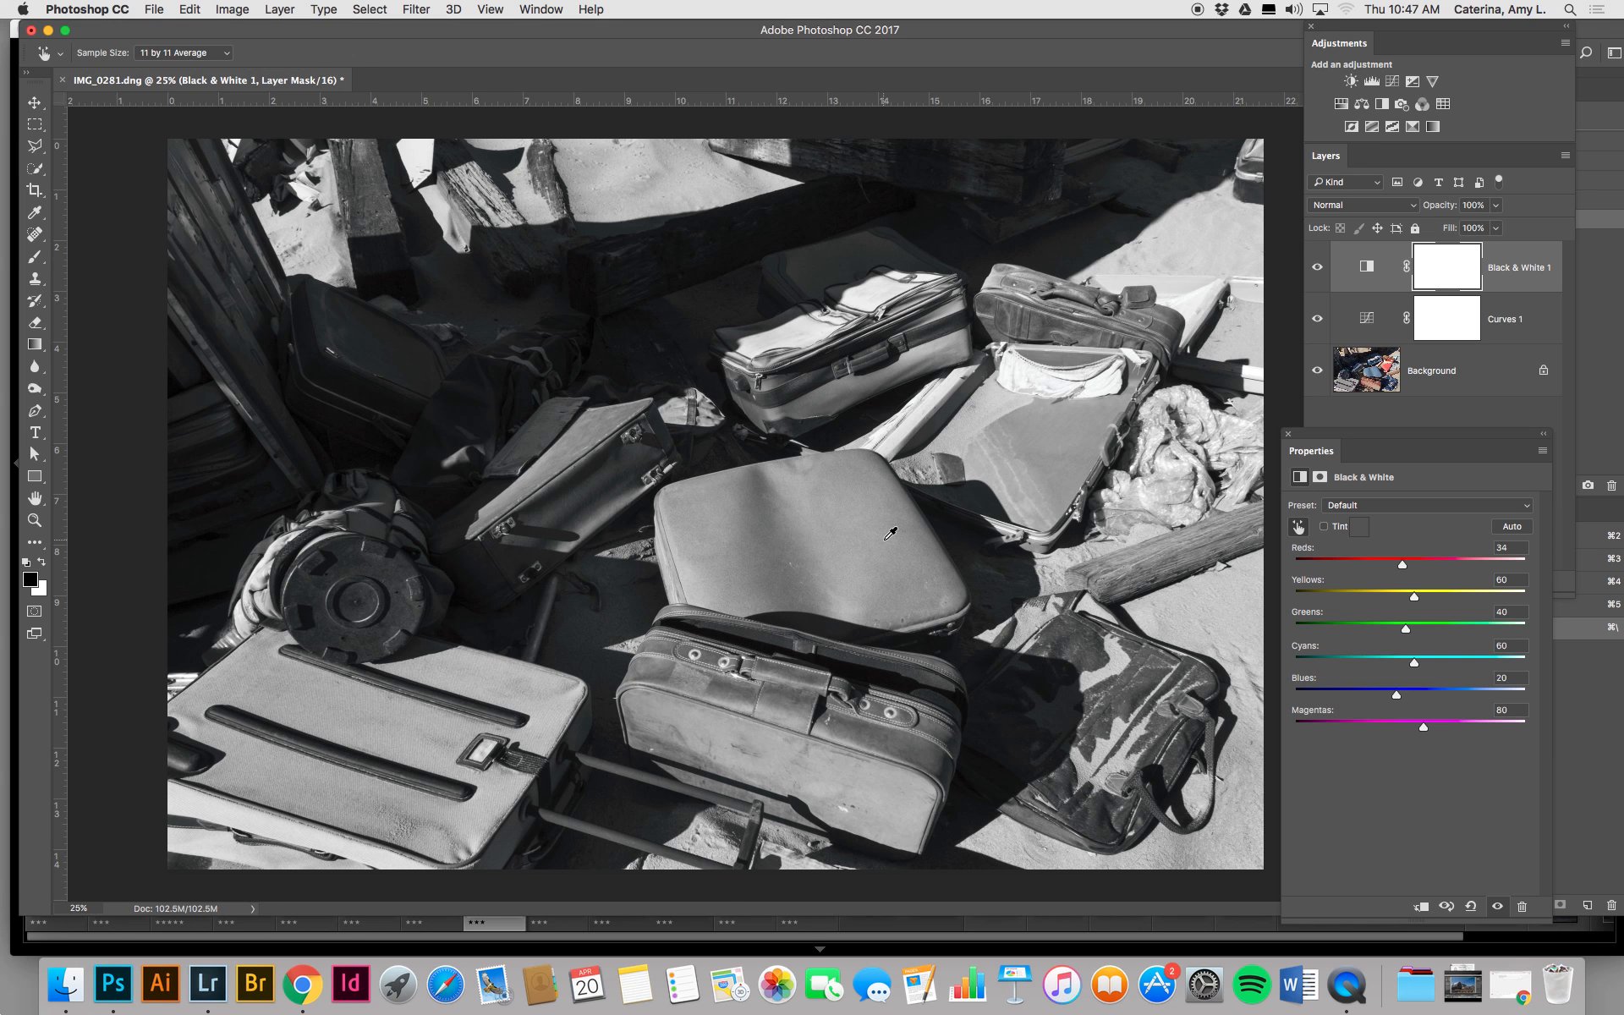
{"action": "left_click_drag", "start_coordinate": [981, 482], "coordinate": [1017, 487]}
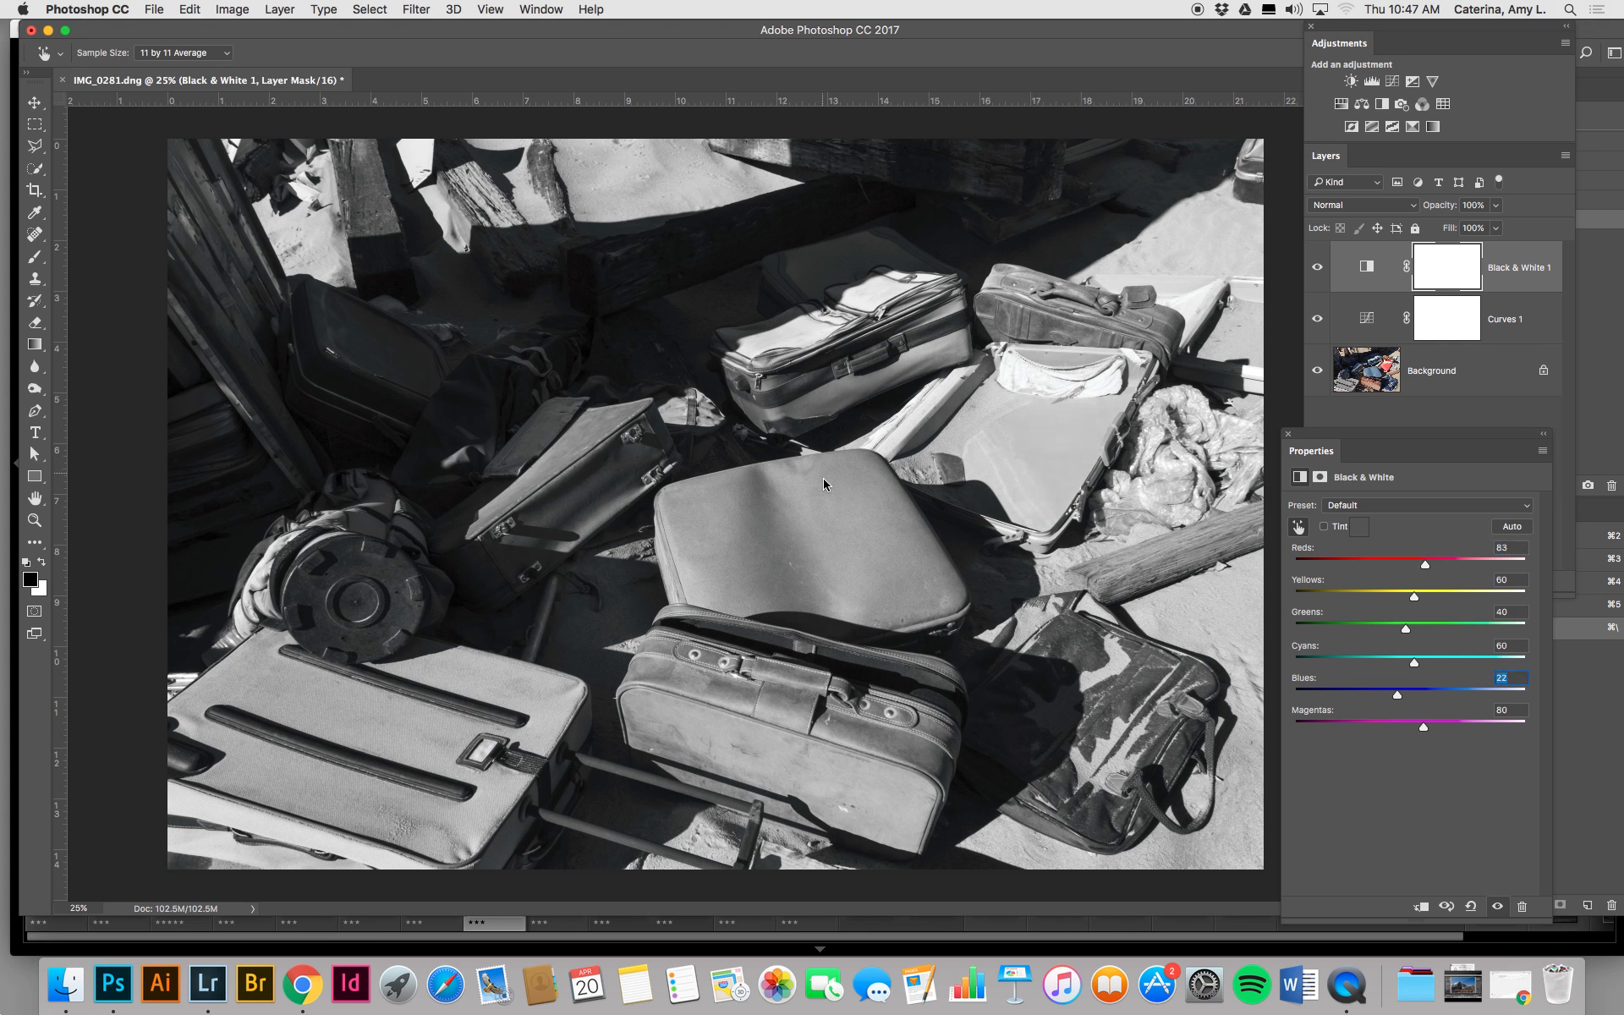
{"action": "left_click_drag", "start_coordinate": [833, 595], "coordinate": [856, 697]}
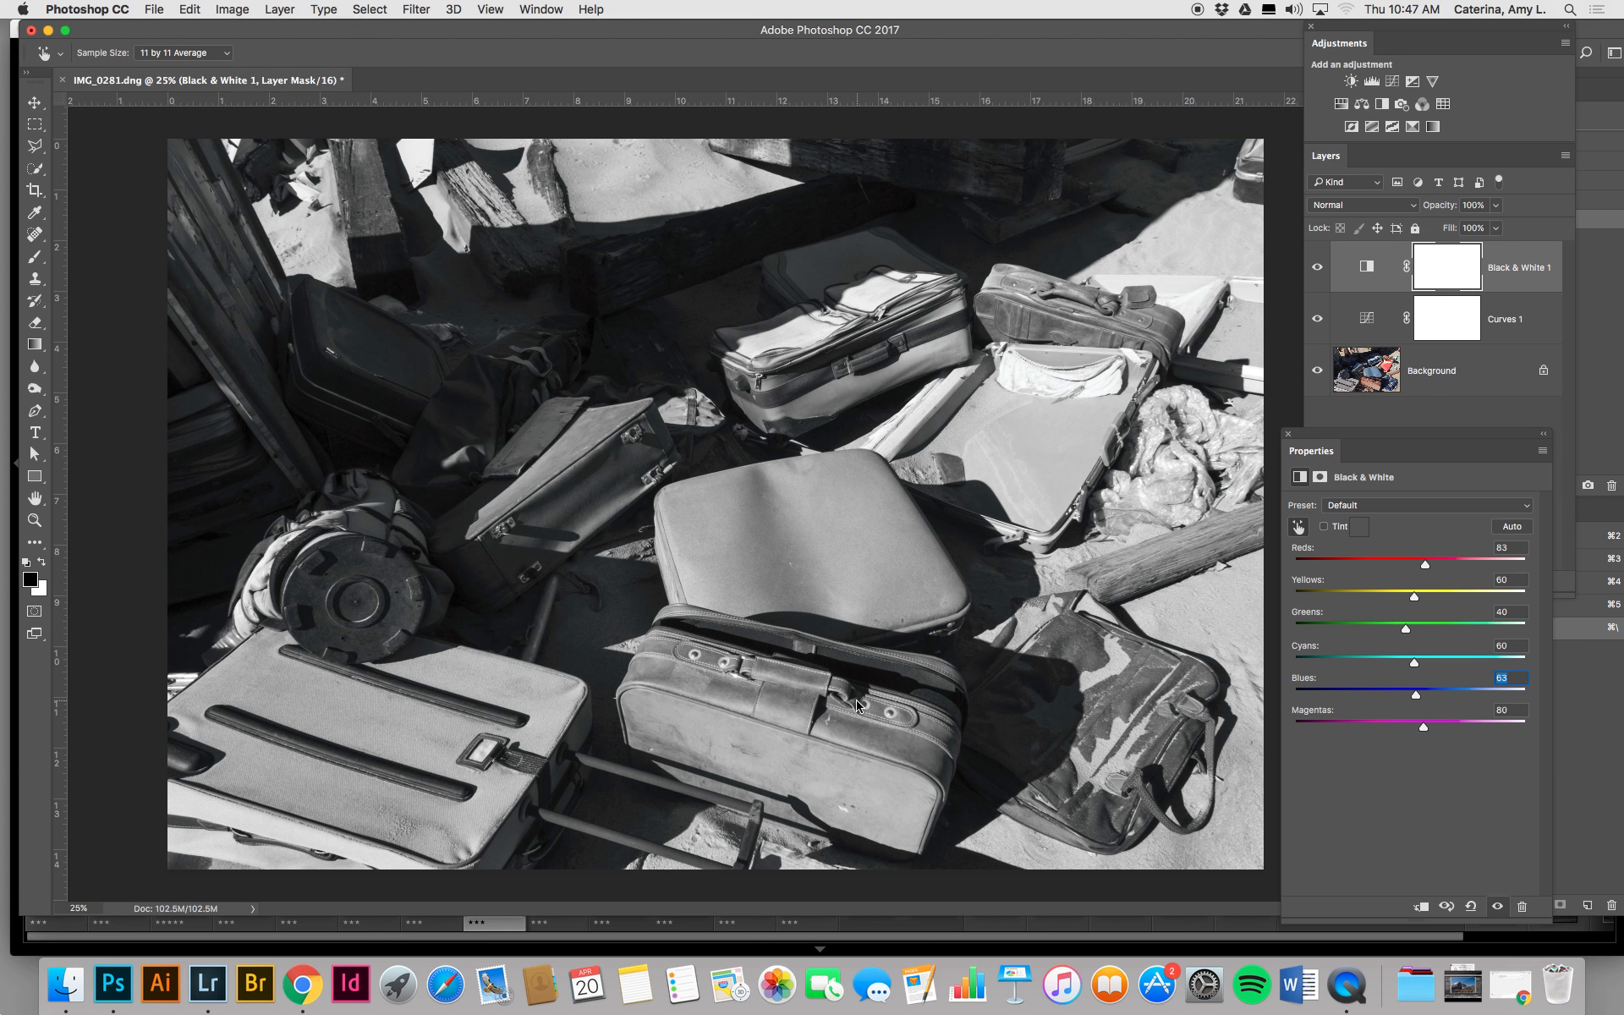
Toggle the Black & White layer's visibility repeatedly to compare the color and monochrome versions of the photo.
{"action": "left_click", "coordinate": [1317, 267]}
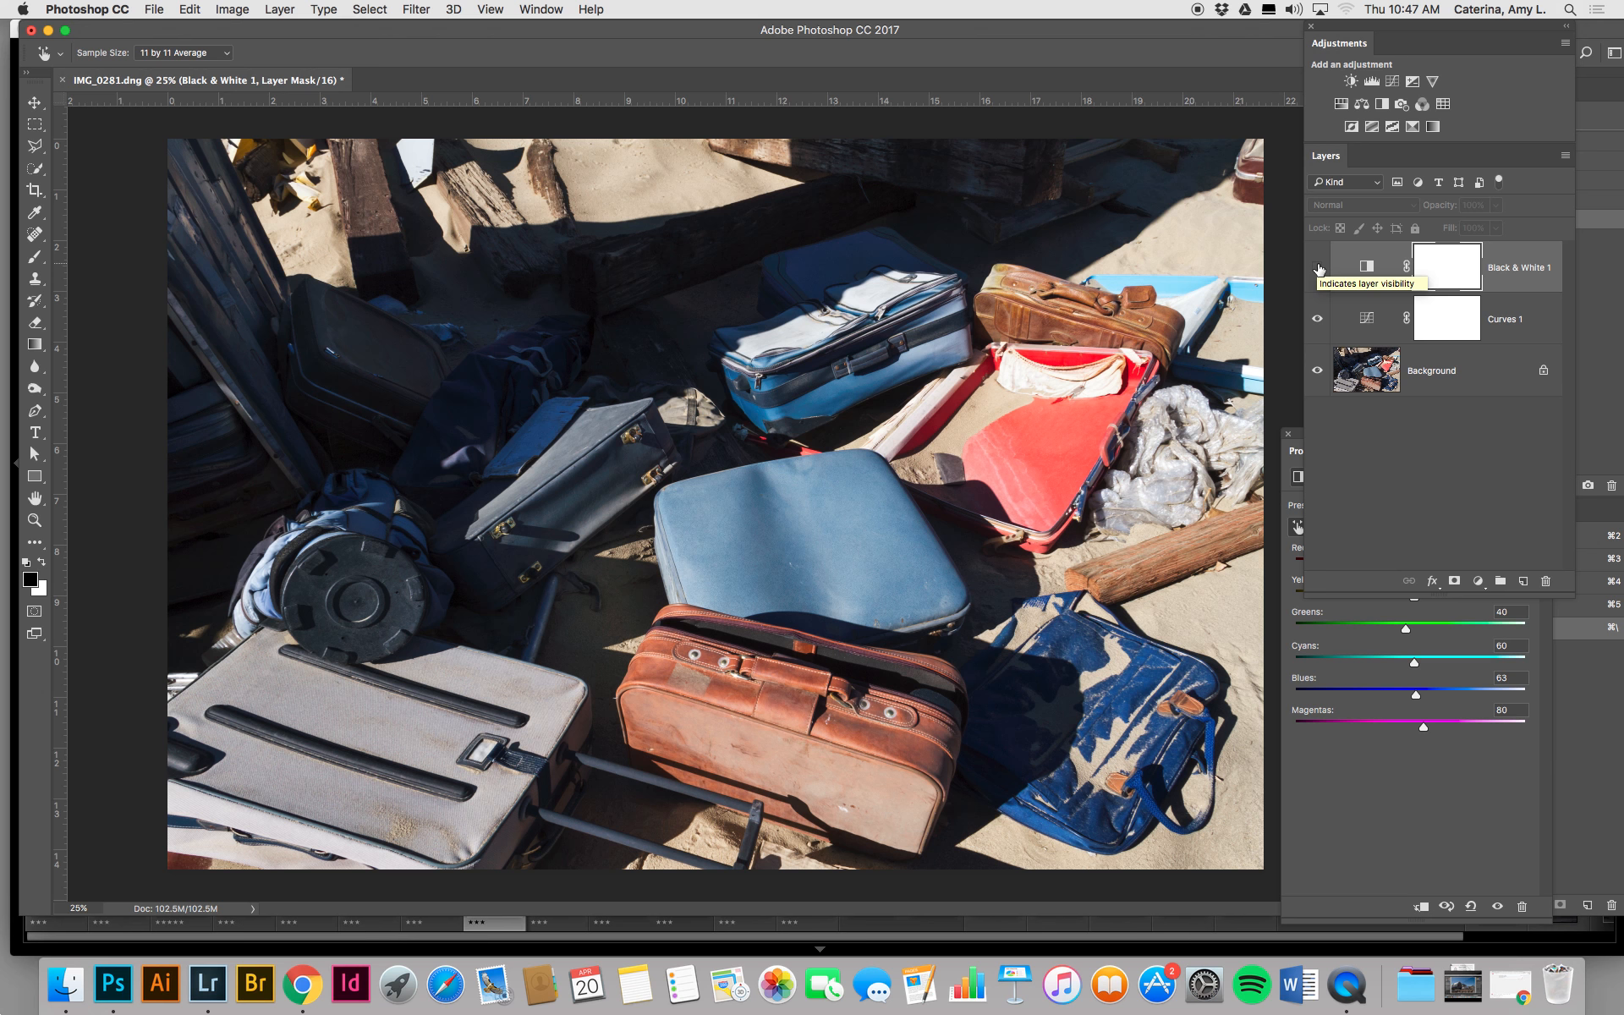
{"action": "left_click", "coordinate": [1317, 267]}
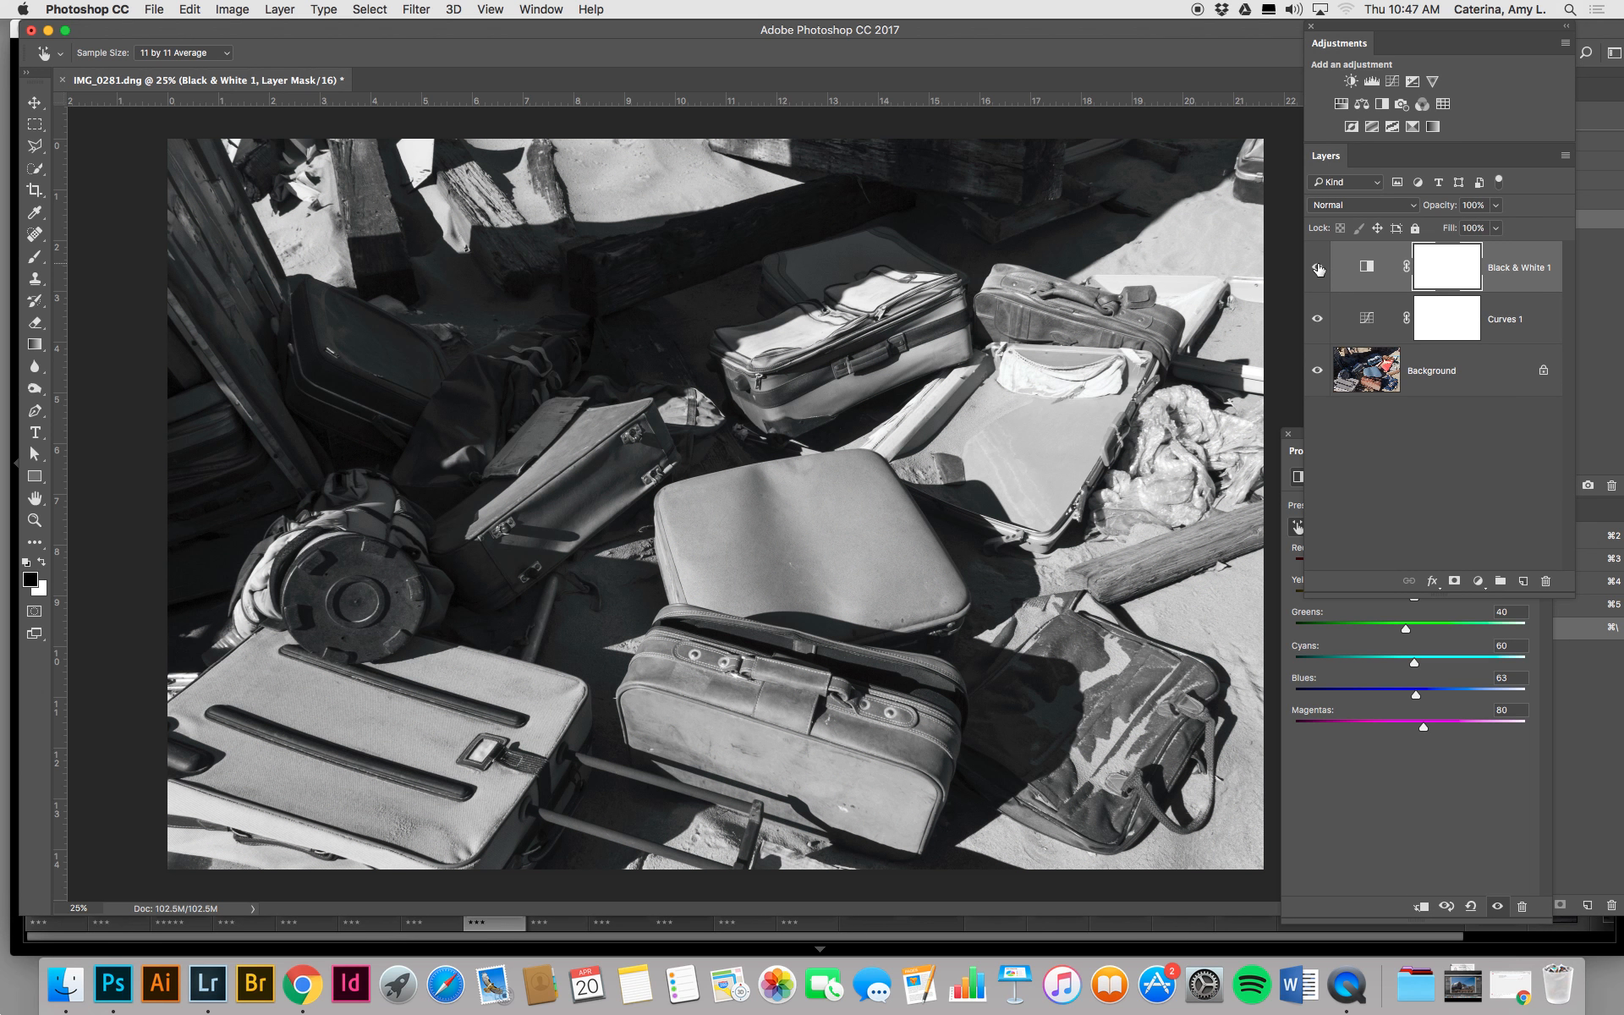
{"action": "left_click", "coordinate": [1317, 267]}
{"action": "left_click", "coordinate": [1317, 267]}
{"action": "left_click", "coordinate": [1318, 267]}
{"action": "left_click", "coordinate": [1317, 267]}
Refine the black-and-white mix directly on the image, sampling the brown suitcase and the pale striped suitcase and lowering the Yellows.
{"action": "left_click_drag", "start_coordinate": [847, 790], "coordinate": [774, 803]}
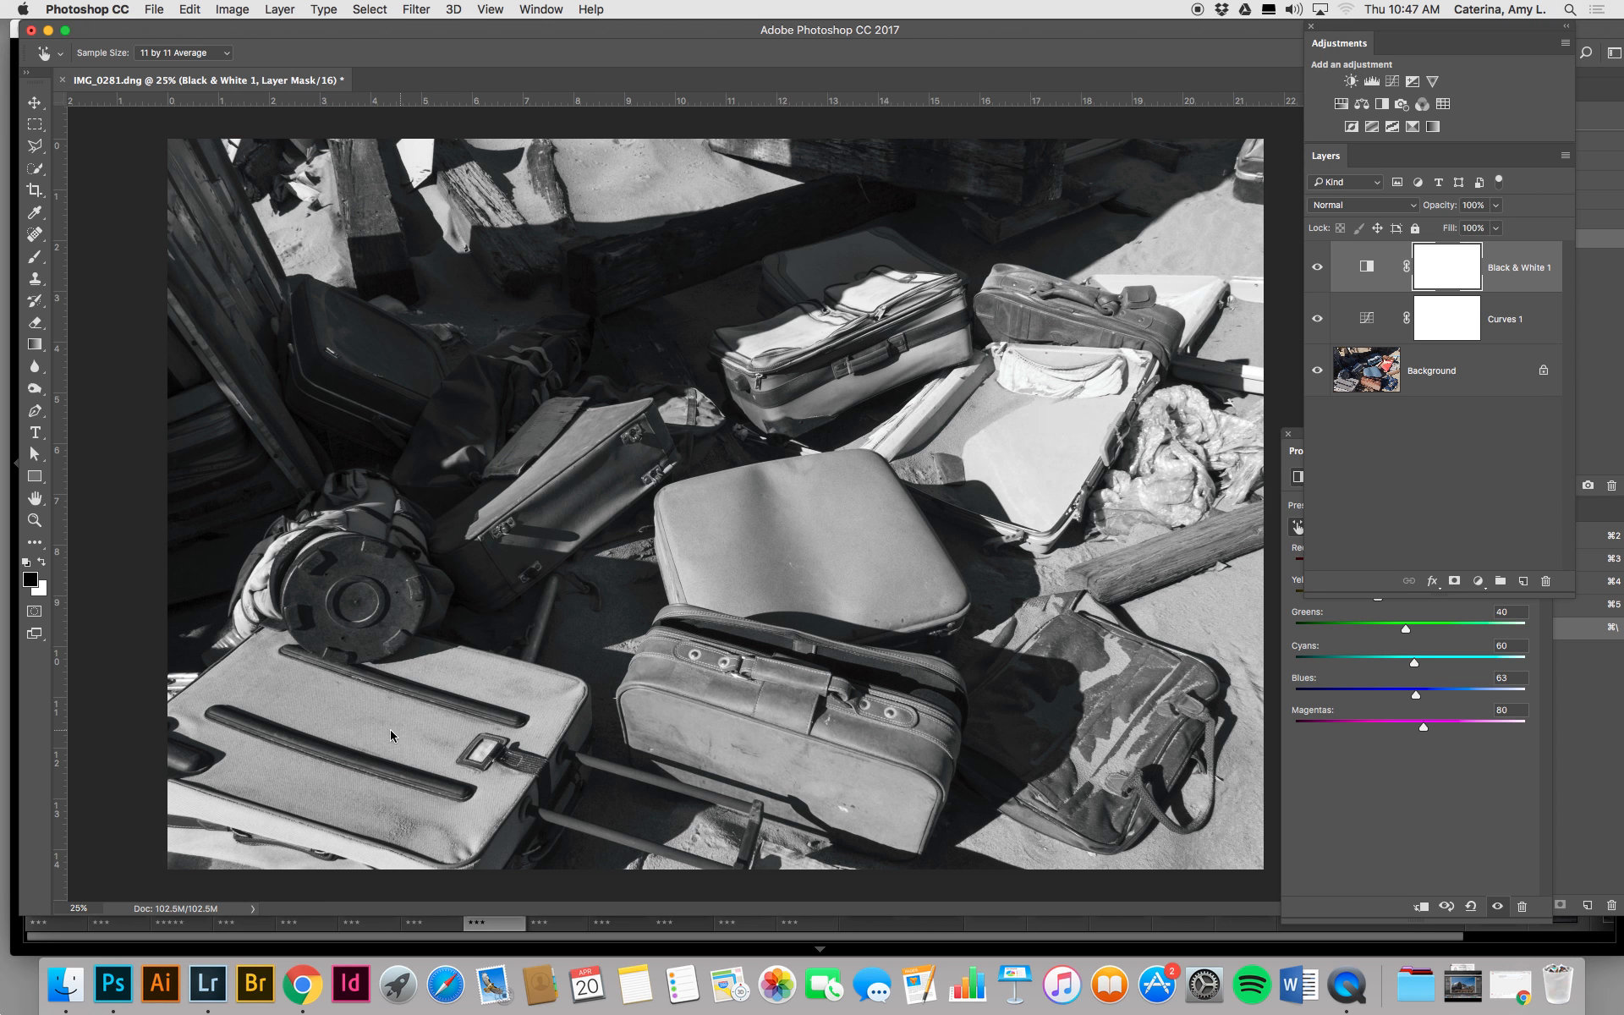
{"action": "left_click_drag", "start_coordinate": [314, 736], "coordinate": [358, 736]}
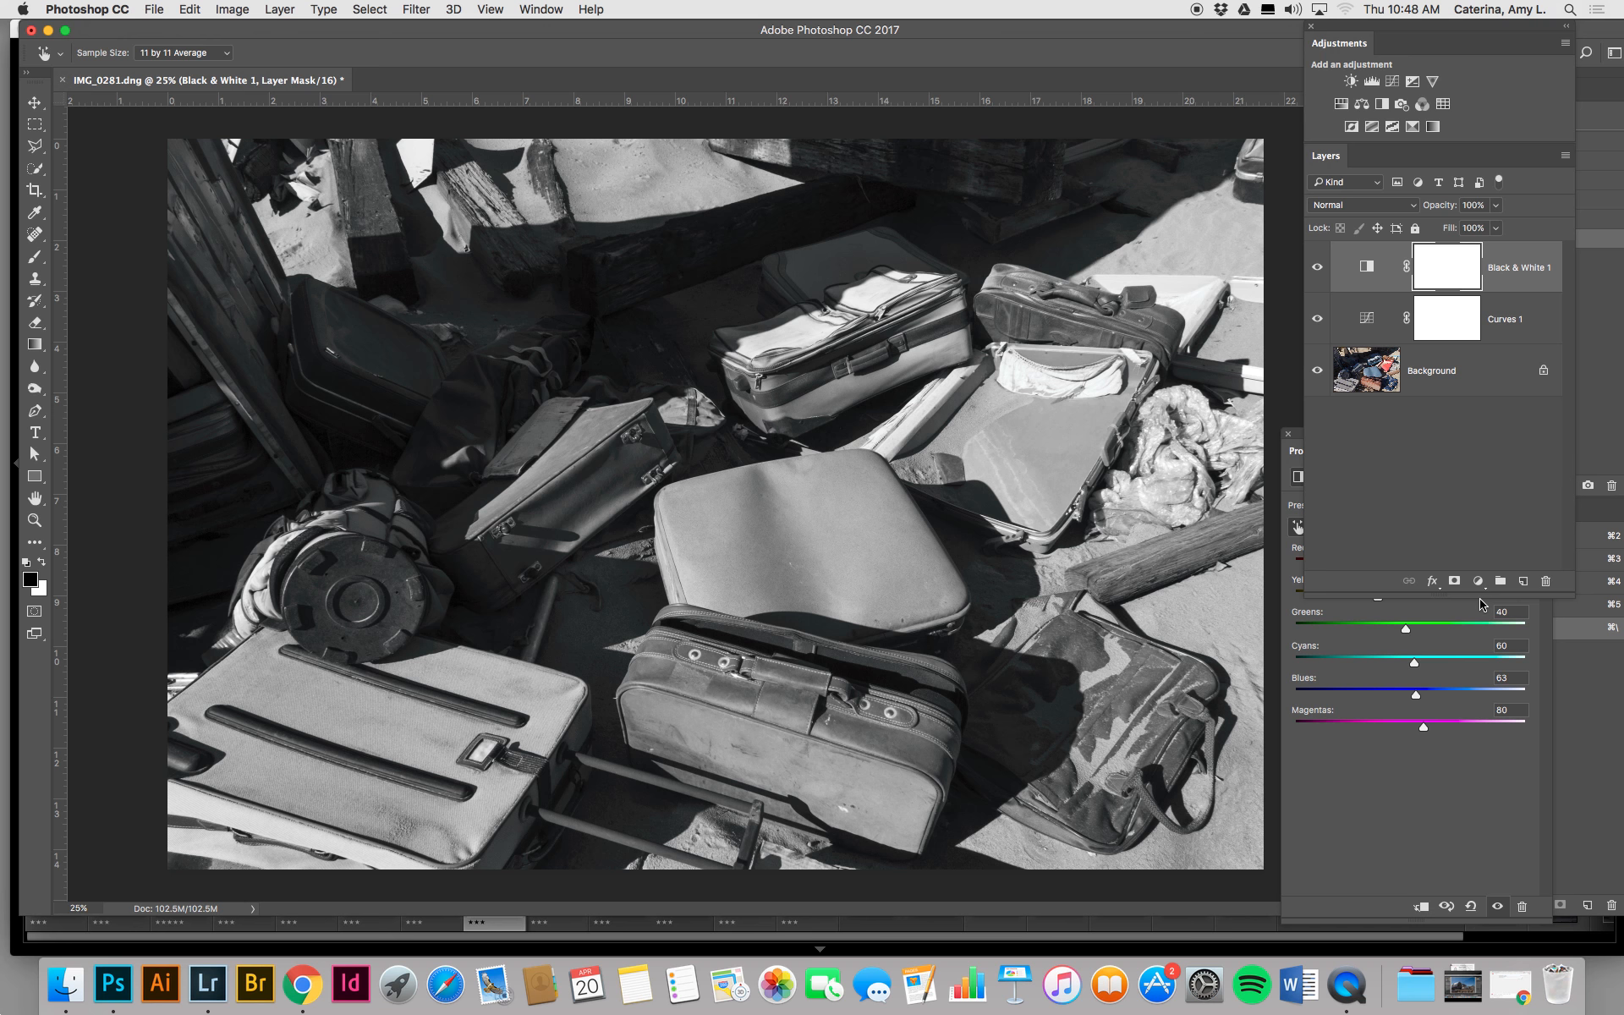
Select the smooth central suitcase with the Quick Selection tool, discarding a first stray selection beside it.
{"action": "left_click", "coordinate": [35, 174]}
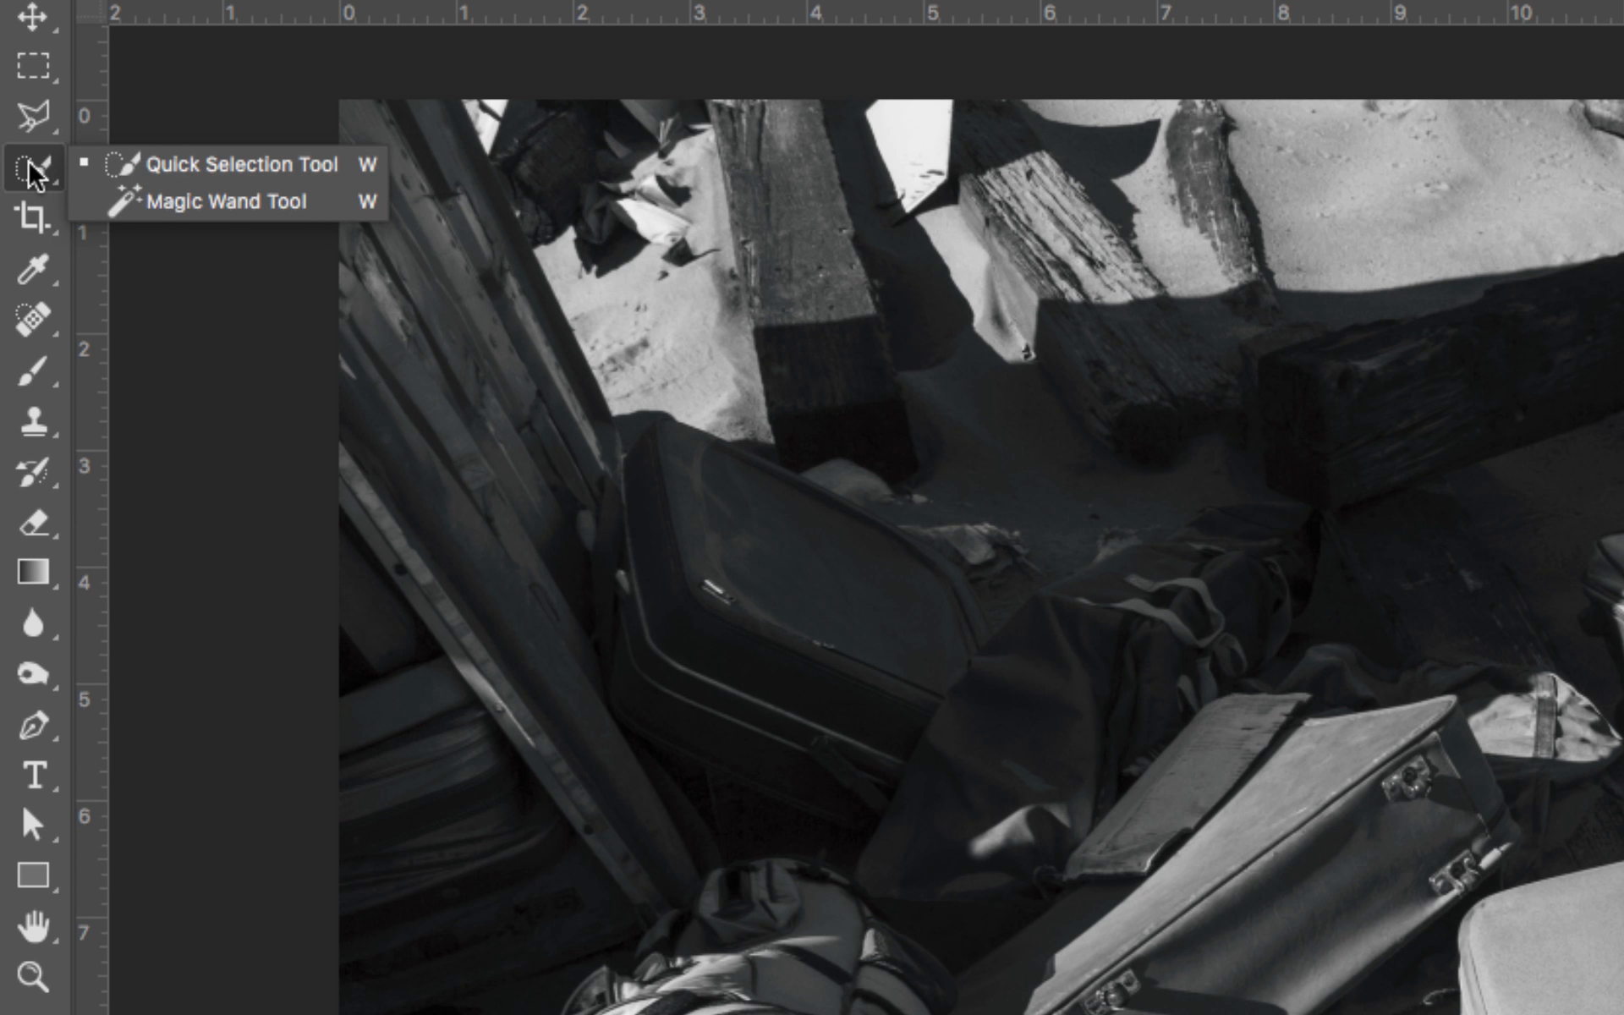
{"action": "left_click", "coordinate": [114, 169]}
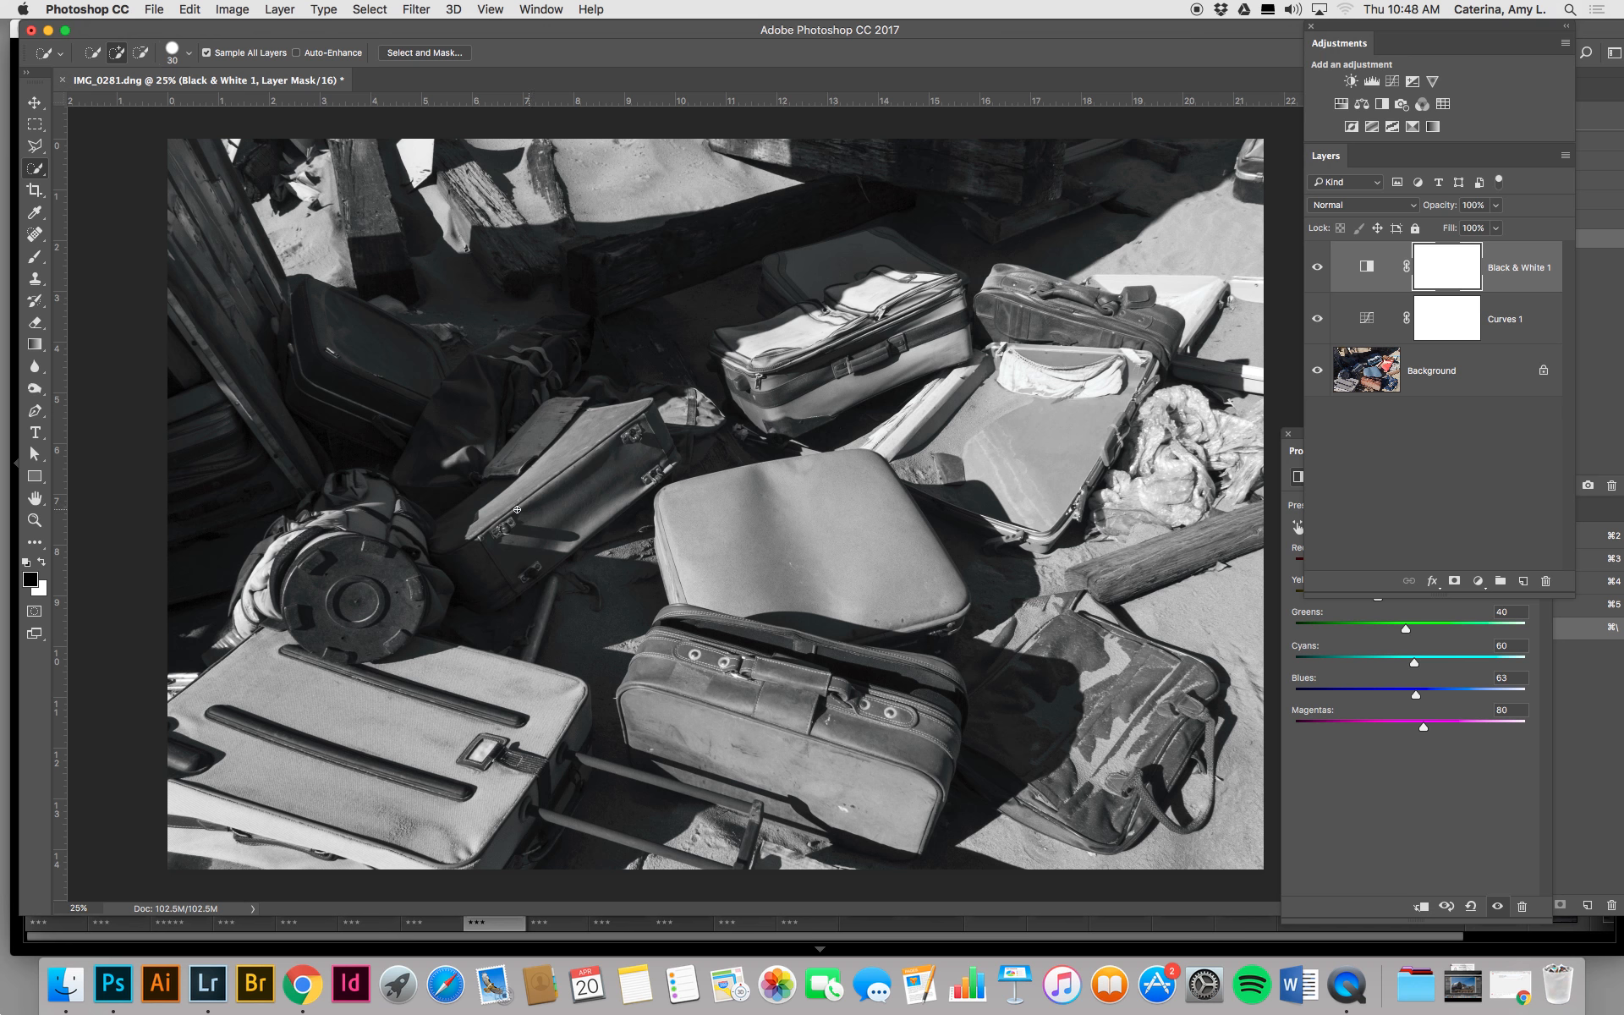
{"action": "mouse_move", "coordinate": [483, 515]}
{"action": "left_mouse_down"}
{"action": "mouse_move", "coordinate": [597, 473]}
{"action": "mouse_move", "coordinate": [638, 487]}
{"action": "mouse_move", "coordinate": [651, 451]}
{"action": "mouse_move", "coordinate": [658, 474]}
{"action": "mouse_move", "coordinate": [473, 586]}
{"action": "mouse_move", "coordinate": [461, 533]}
{"action": "mouse_move", "coordinate": [486, 494]}
{"action": "mouse_move", "coordinate": [504, 509]}
{"action": "left_mouse_up"}
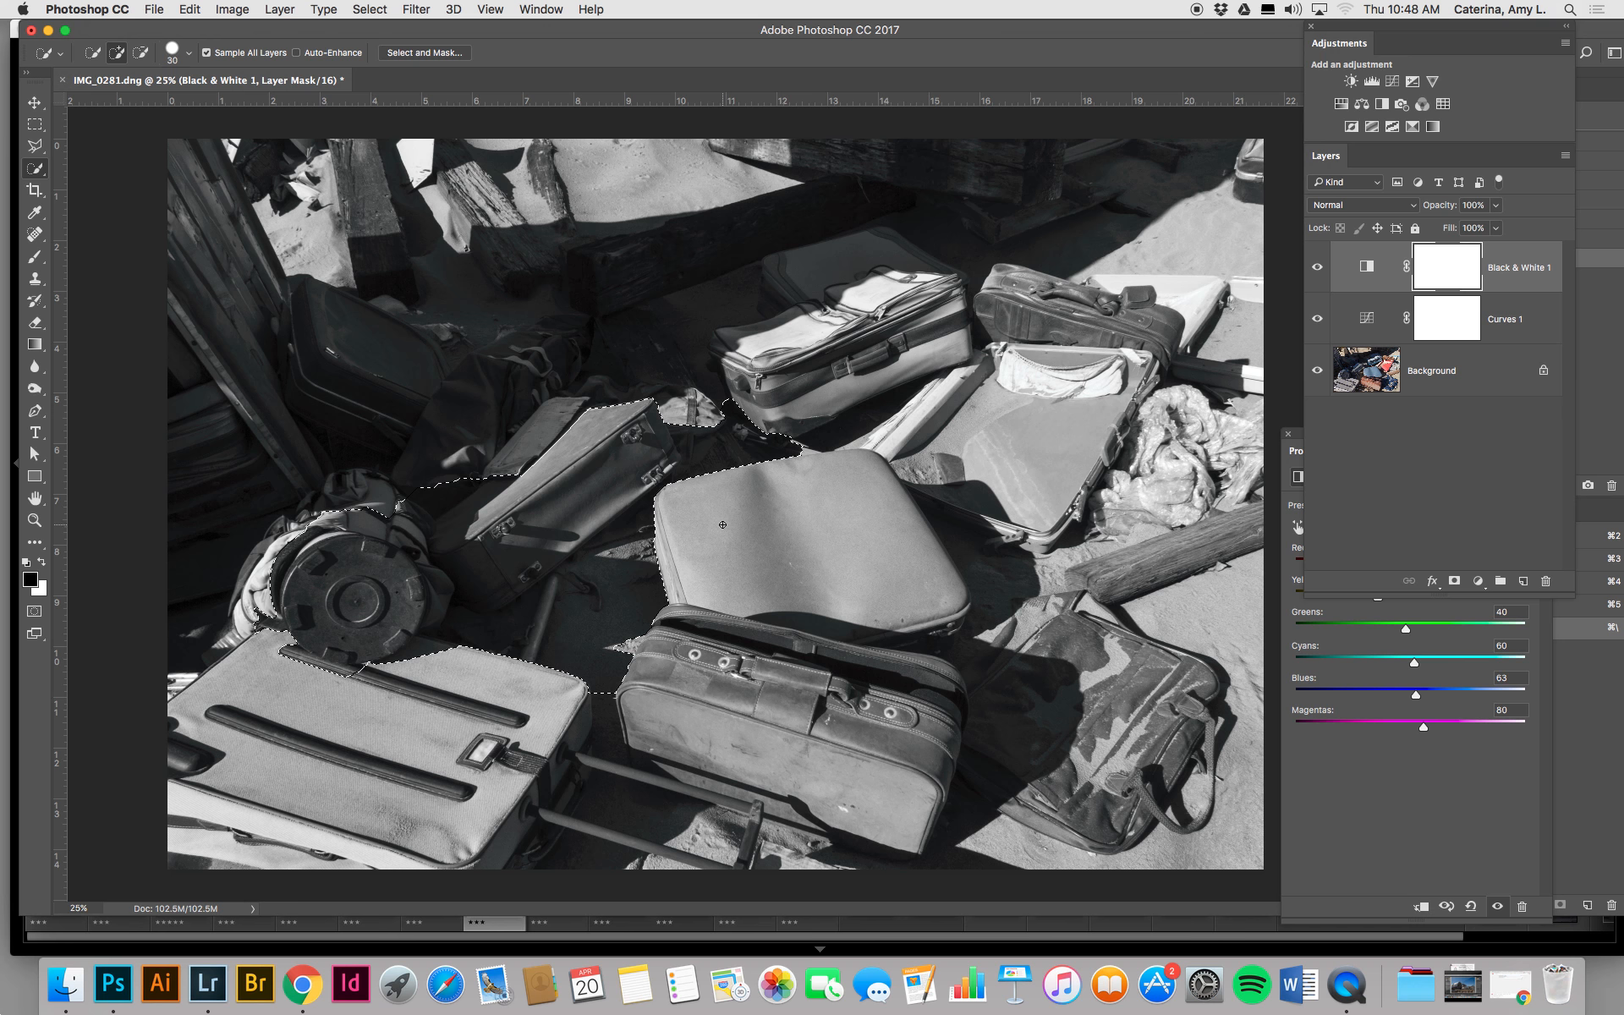
{"action": "key", "text": "super+d"}
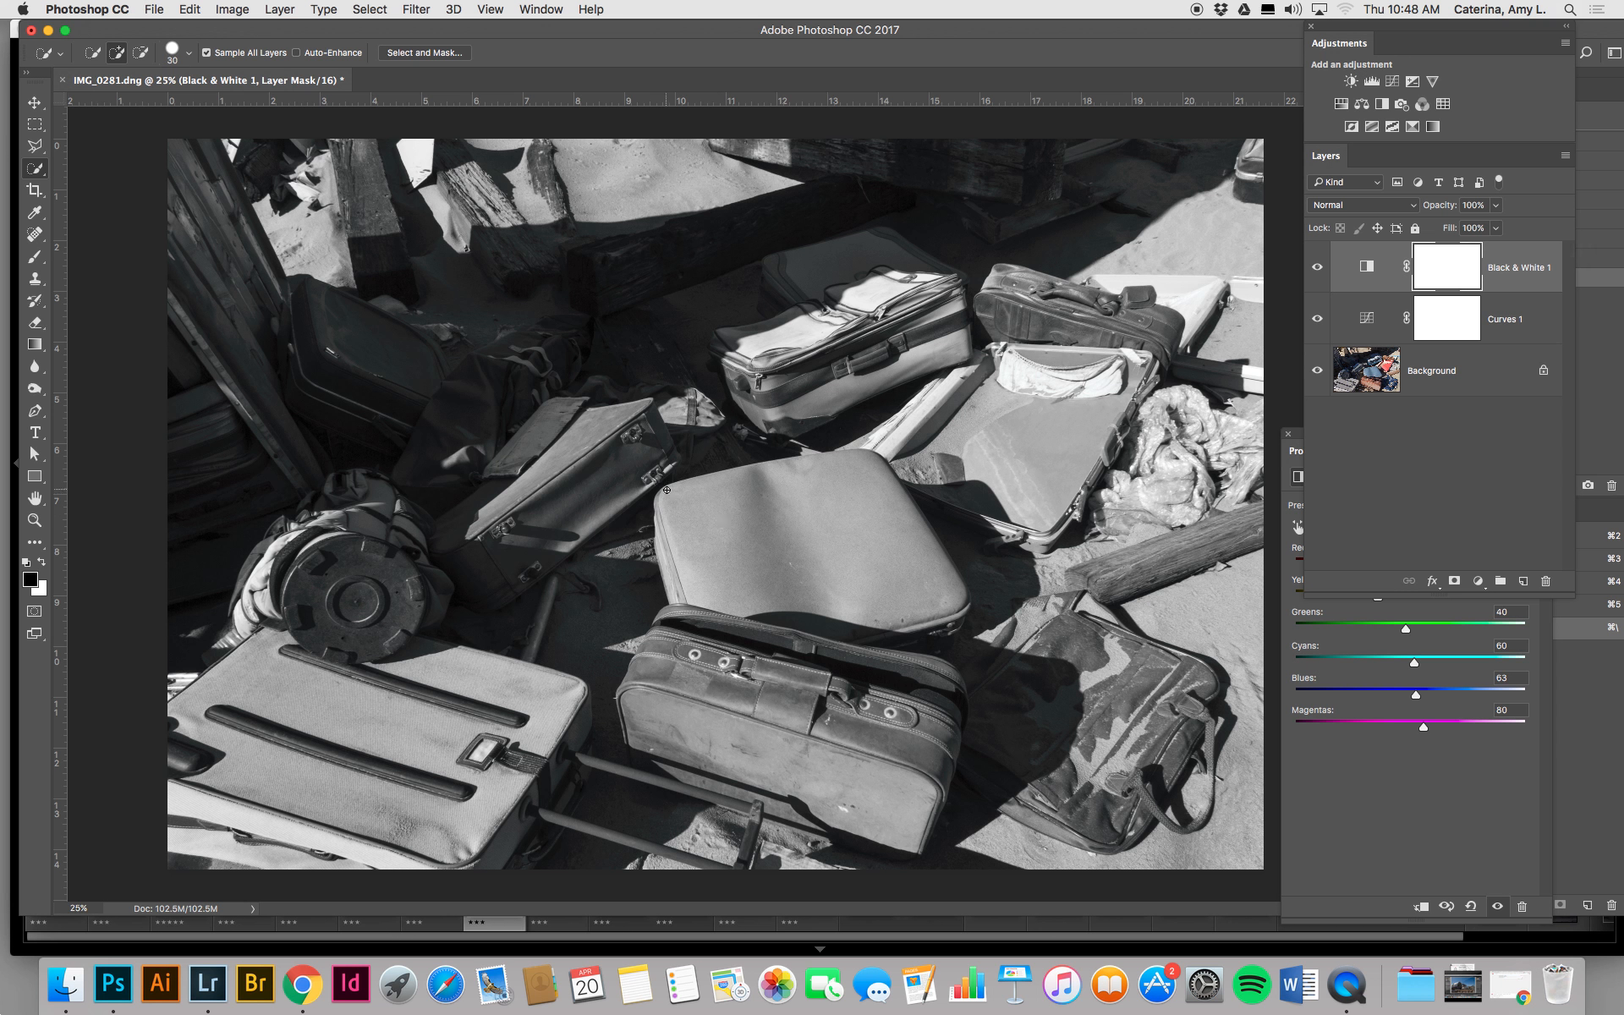
{"action": "left_click_drag", "start_coordinate": [668, 490], "coordinate": [746, 523]}
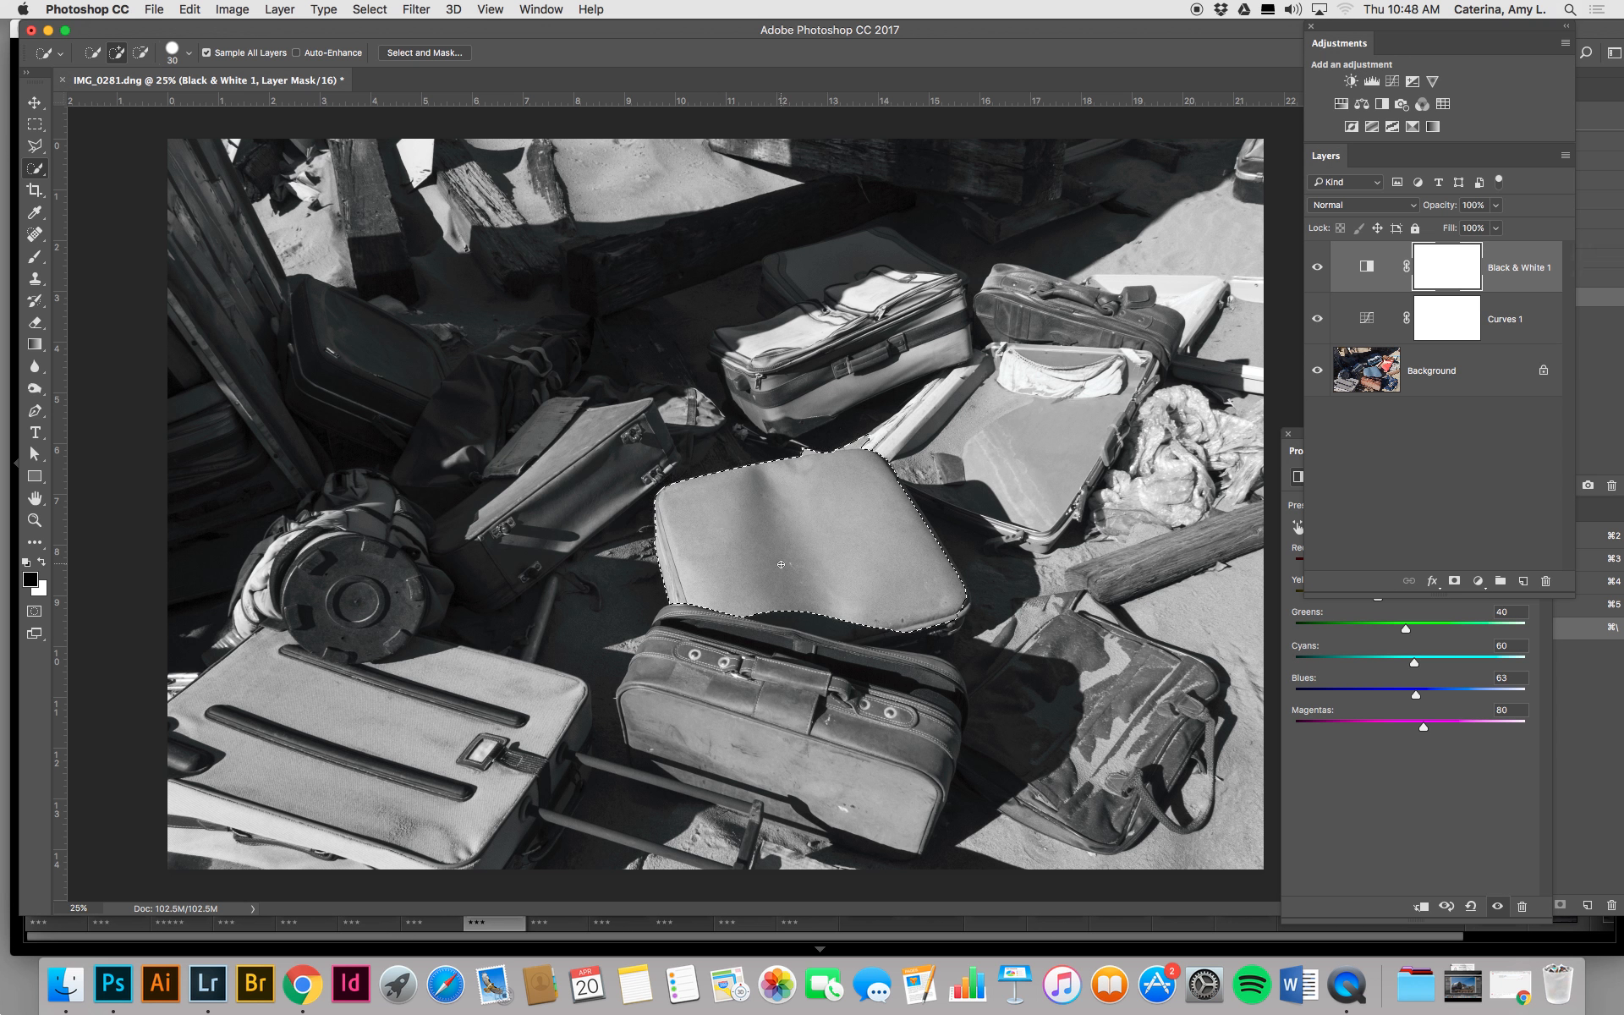
Extend the selection along the central suitcase's lower edge and clean up its outline by subtracting and adding small areas.
{"action": "mouse_move", "coordinate": [783, 610]}
{"action": "left_mouse_down"}
{"action": "mouse_move", "coordinate": [911, 636]}
{"action": "mouse_move", "coordinate": [954, 622]}
{"action": "mouse_move", "coordinate": [918, 636]}
{"action": "left_mouse_up"}
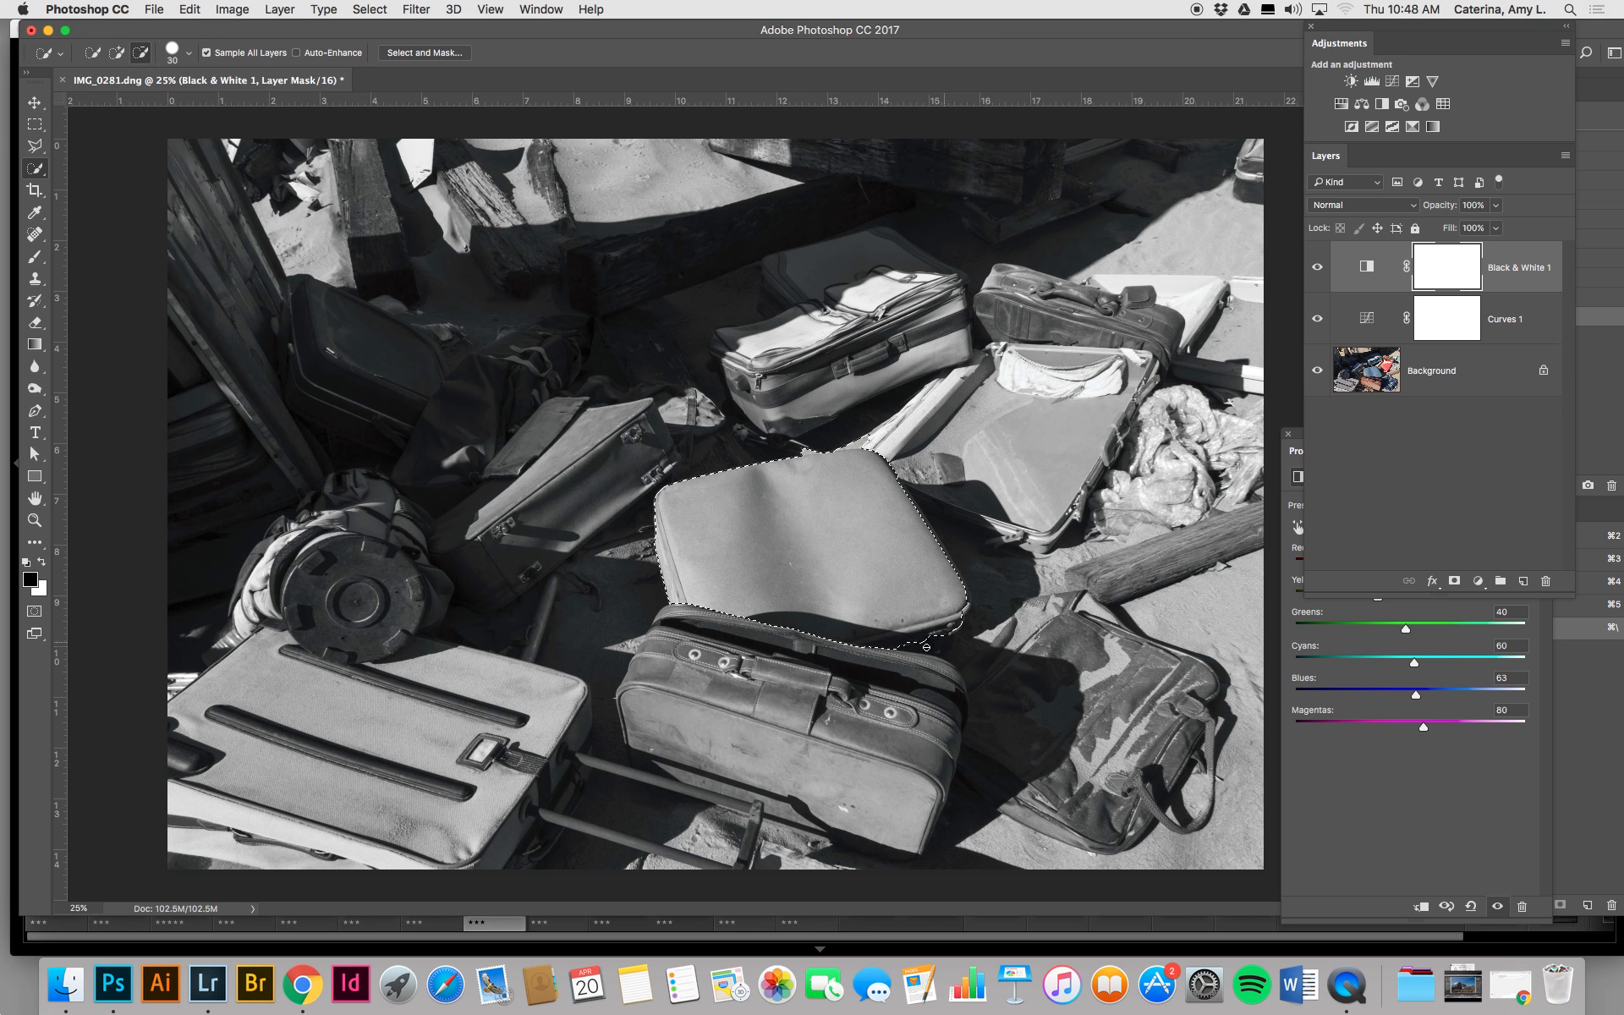
{"action": "left_click", "coordinate": [905, 656], "text": "alt"}
{"action": "key", "text": "alt"}
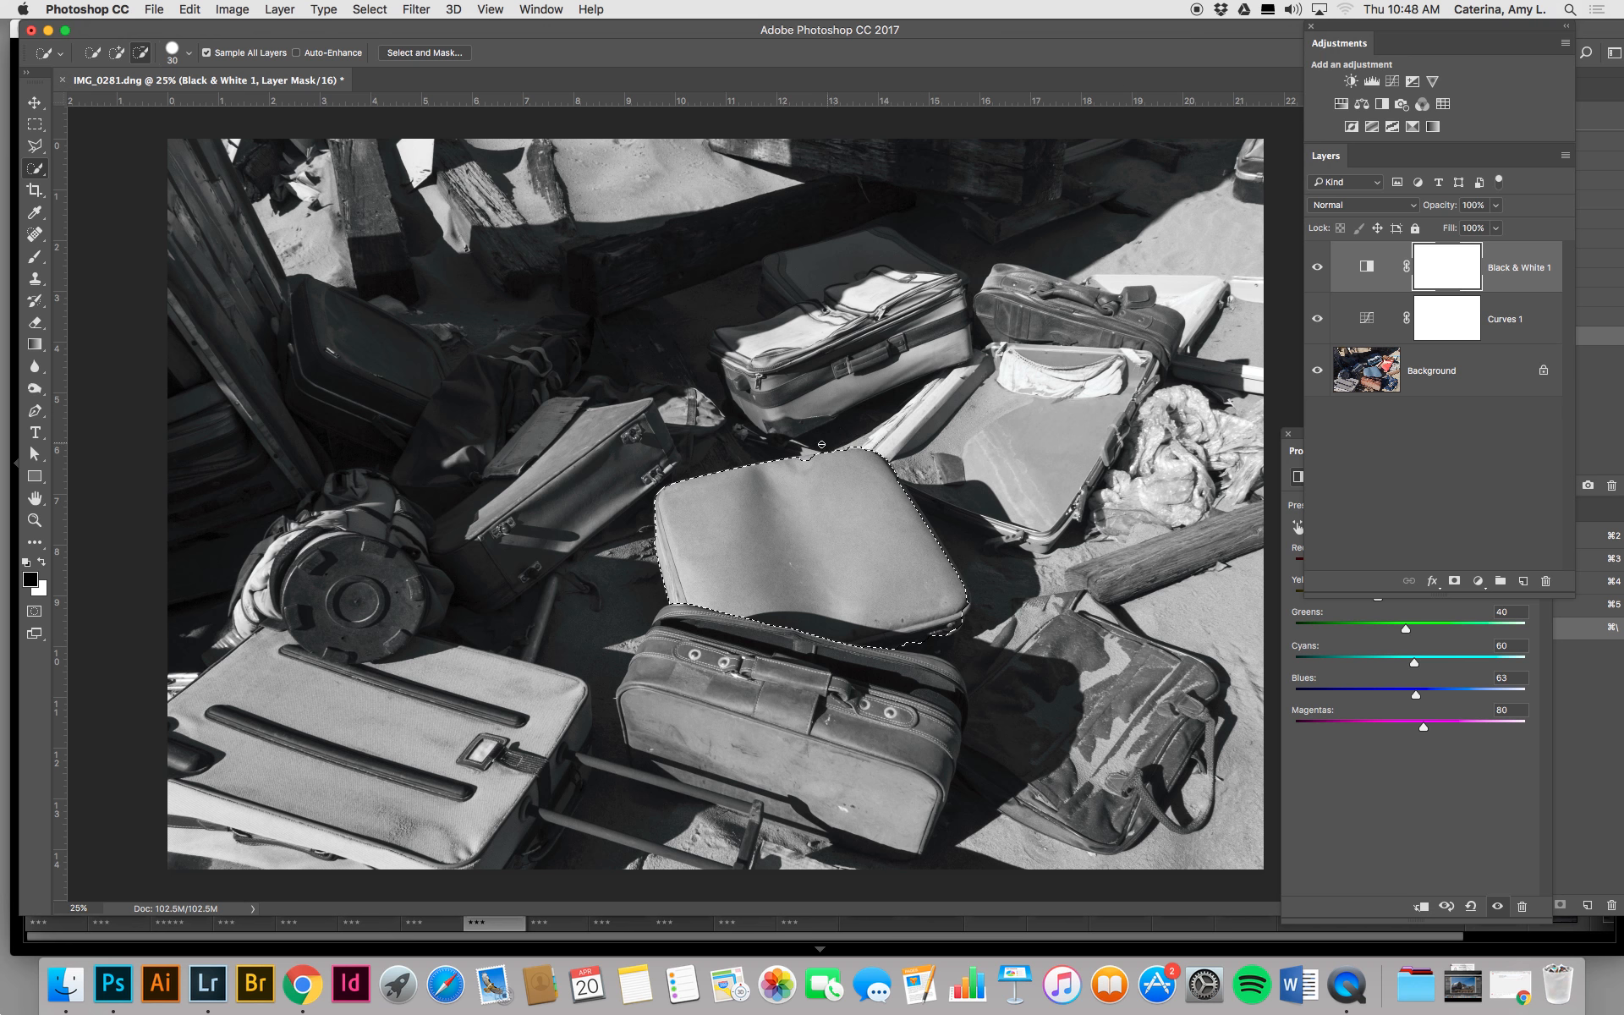
{"action": "left_click", "coordinate": [829, 454], "text": "alt"}
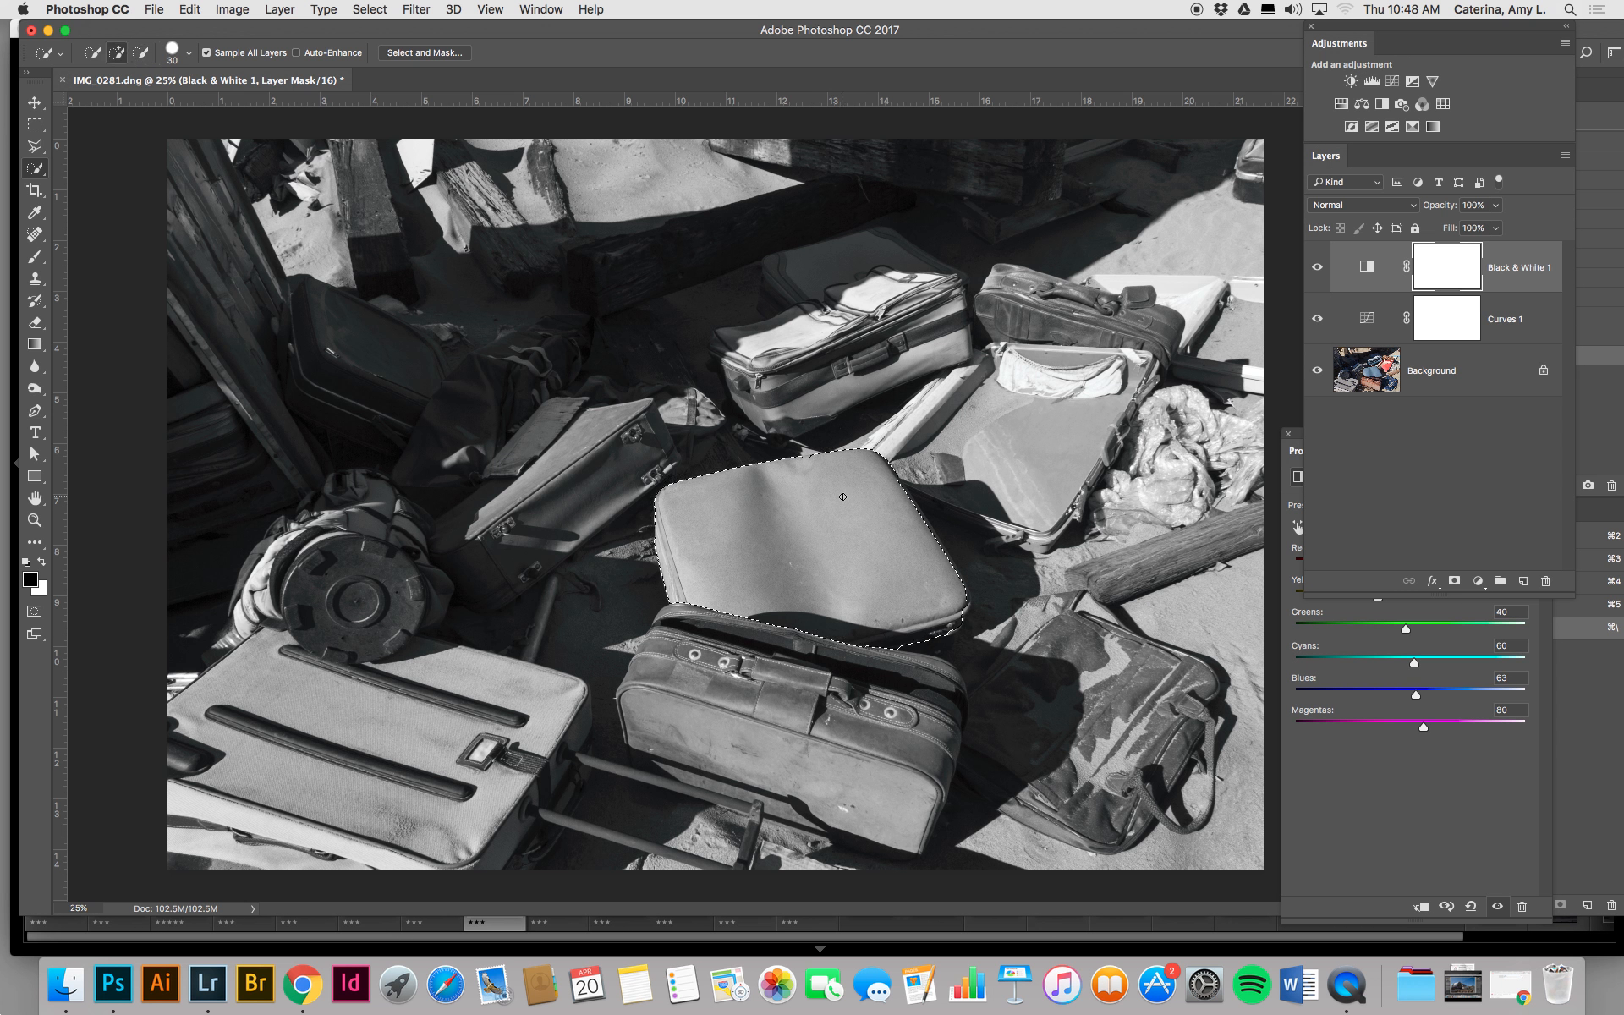
{"action": "left_click", "coordinate": [802, 457]}
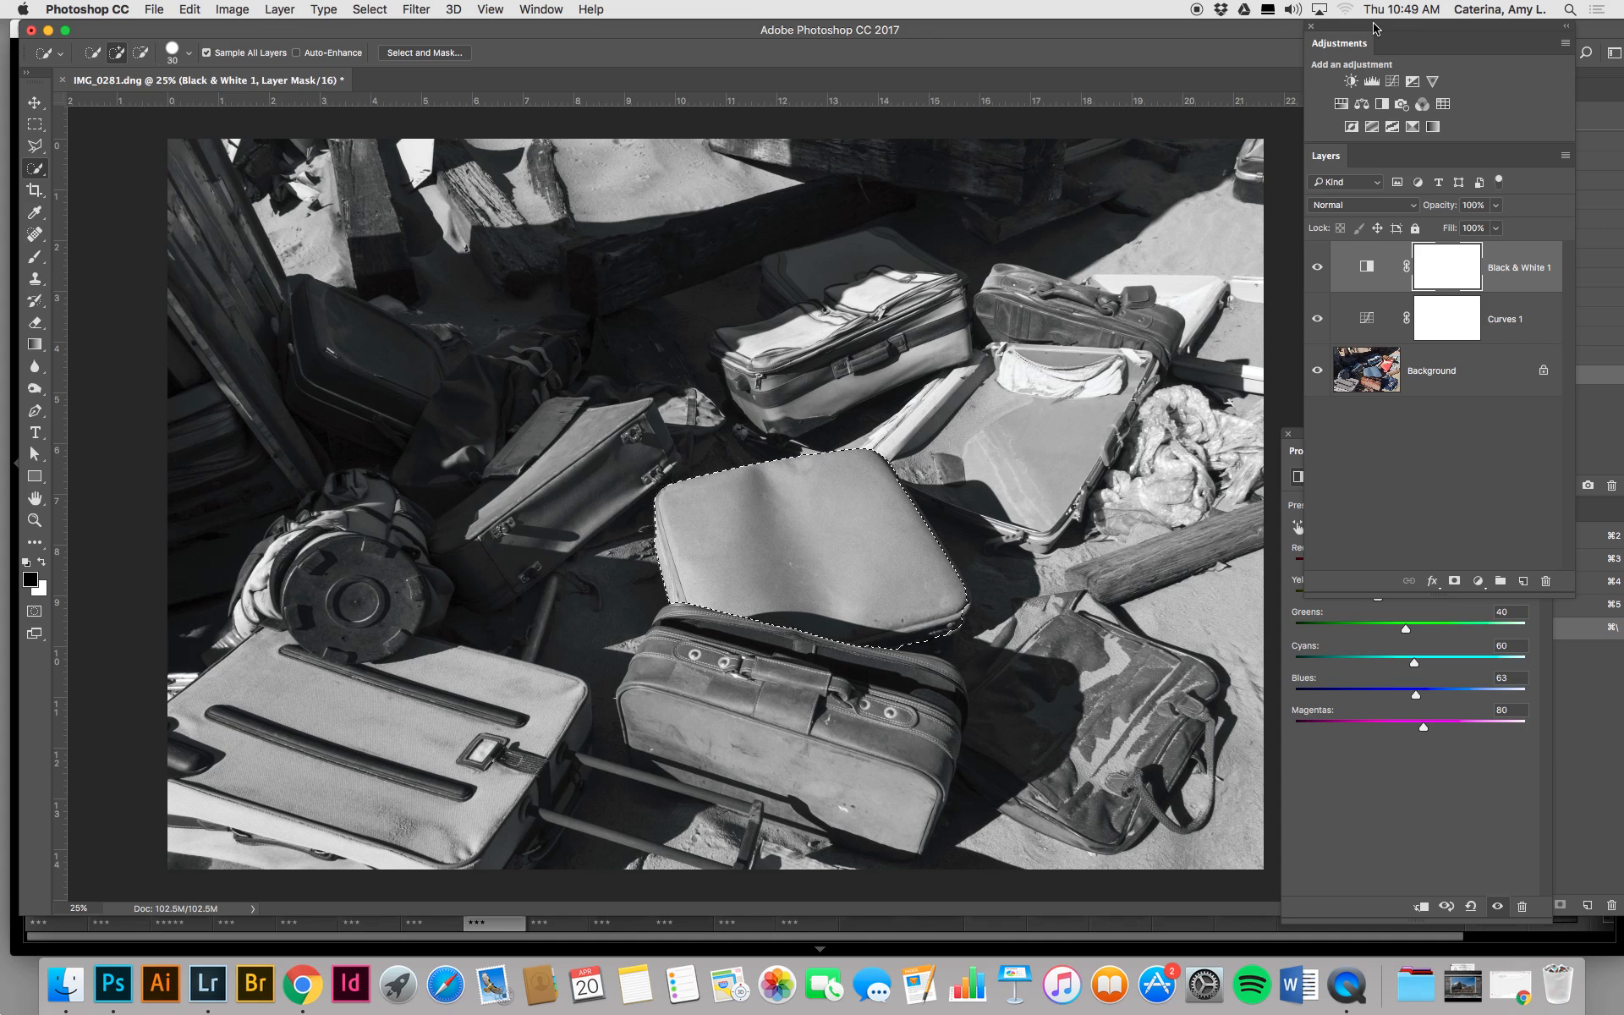
Add a Curves layer masked to the selected suitcase and darken it with curve points at input 218, output 172 and input 88, output 33.
{"action": "left_click", "coordinate": [1393, 82]}
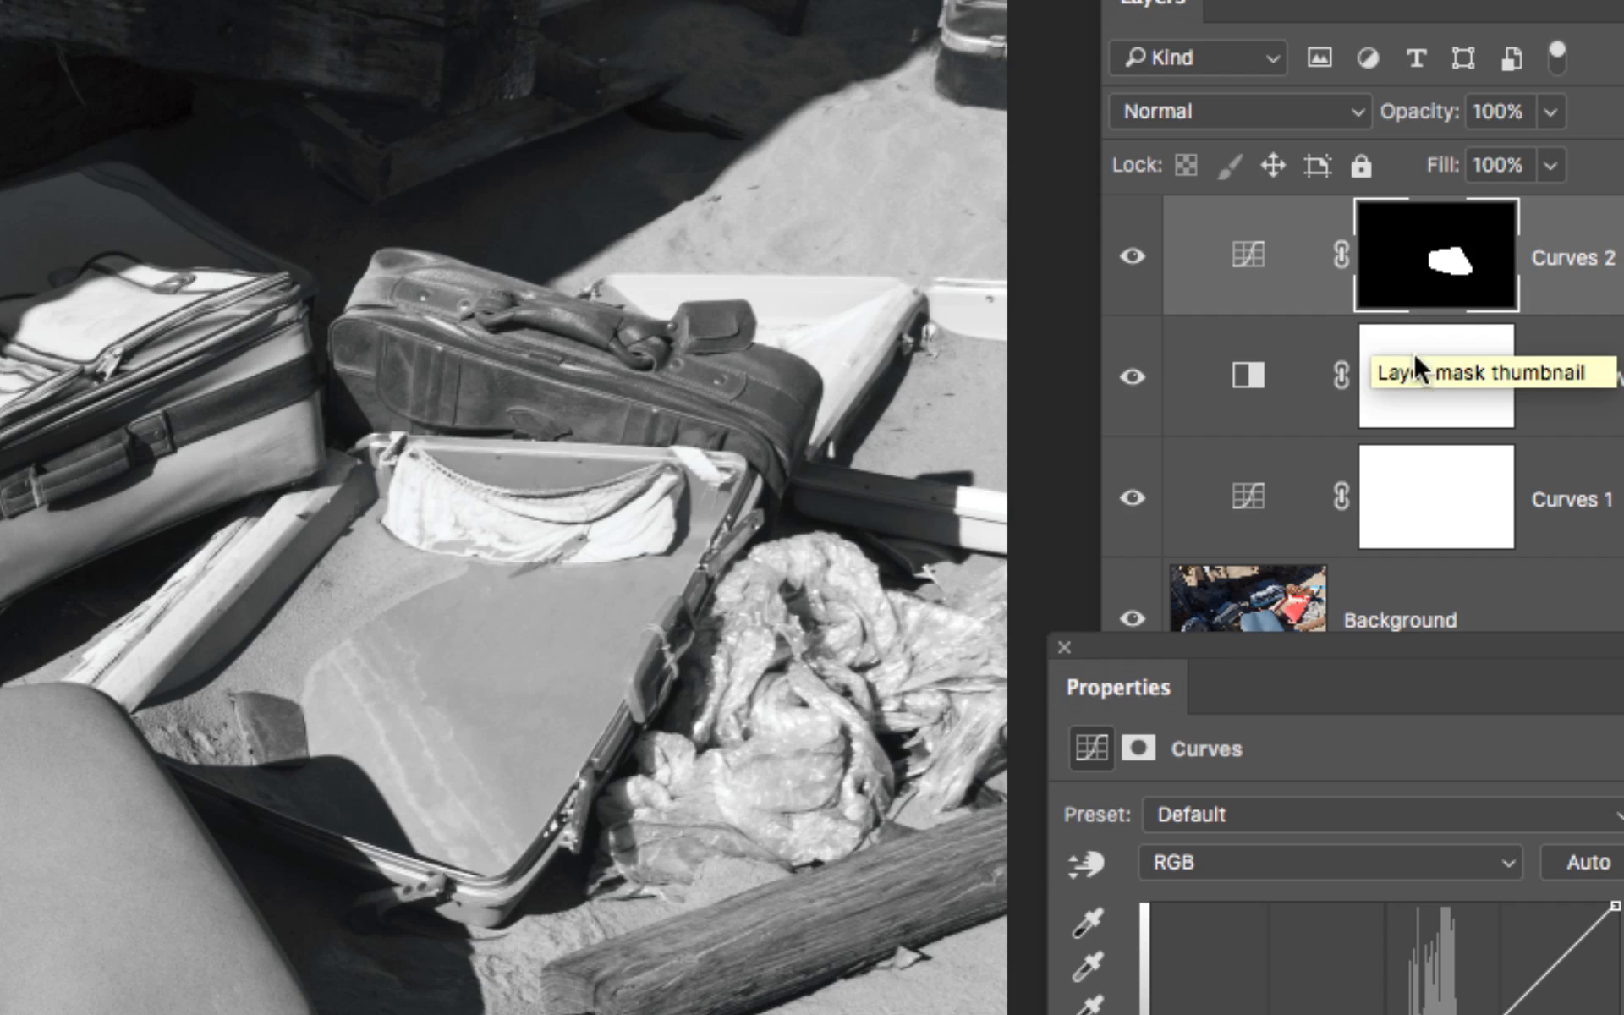
{"action": "left_click_drag", "start_coordinate": [1202, 652], "coordinate": [1179, 633]}
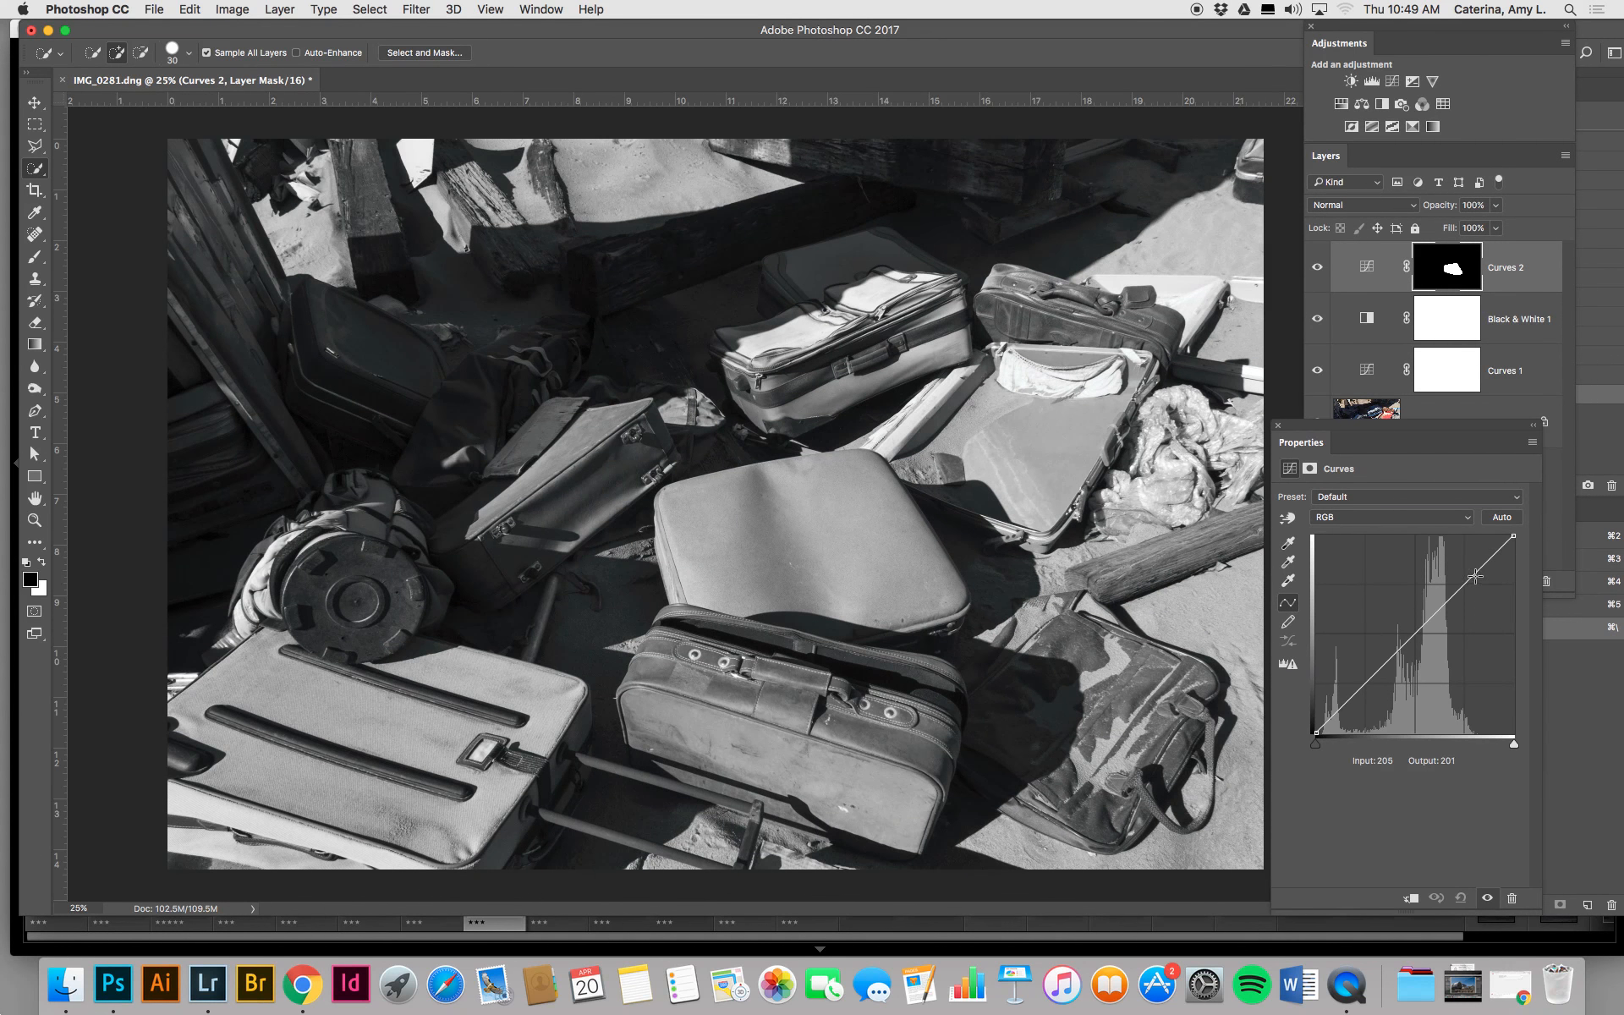
{"action": "left_click_drag", "start_coordinate": [1475, 576], "coordinate": [1485, 600]}
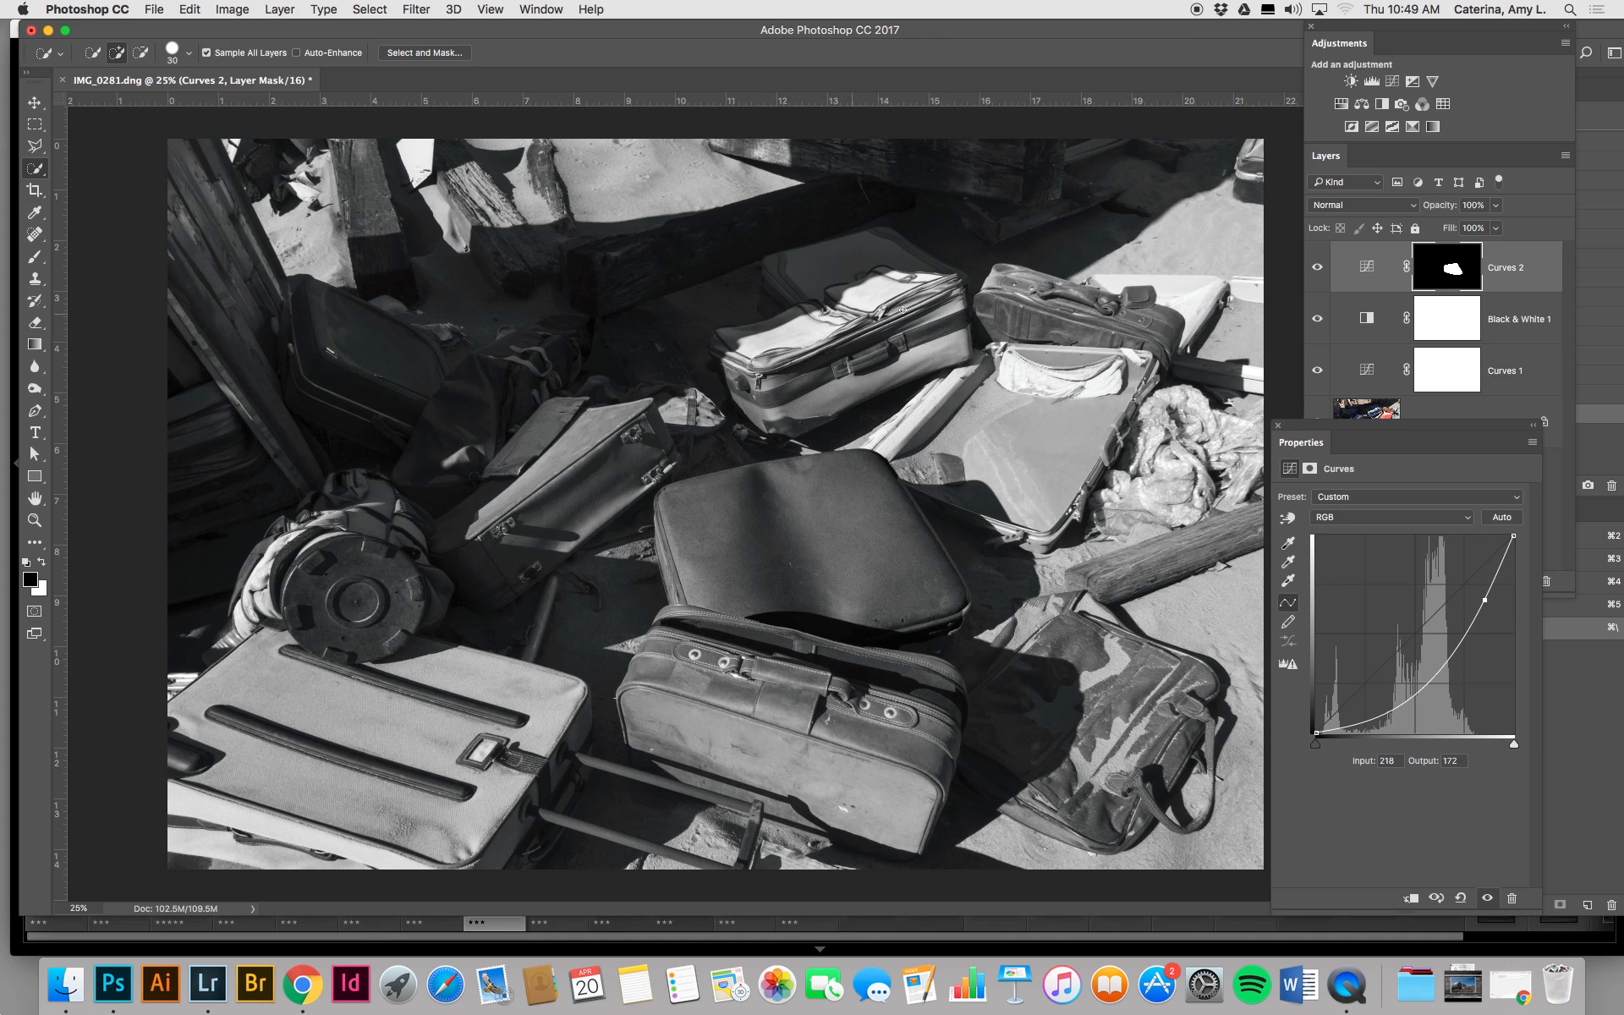
{"action": "mouse_move", "coordinate": [1385, 718]}
{"action": "left_mouse_down"}
{"action": "mouse_move", "coordinate": [1382, 694]}
{"action": "mouse_move", "coordinate": [1384, 708]}
{"action": "left_mouse_up"}
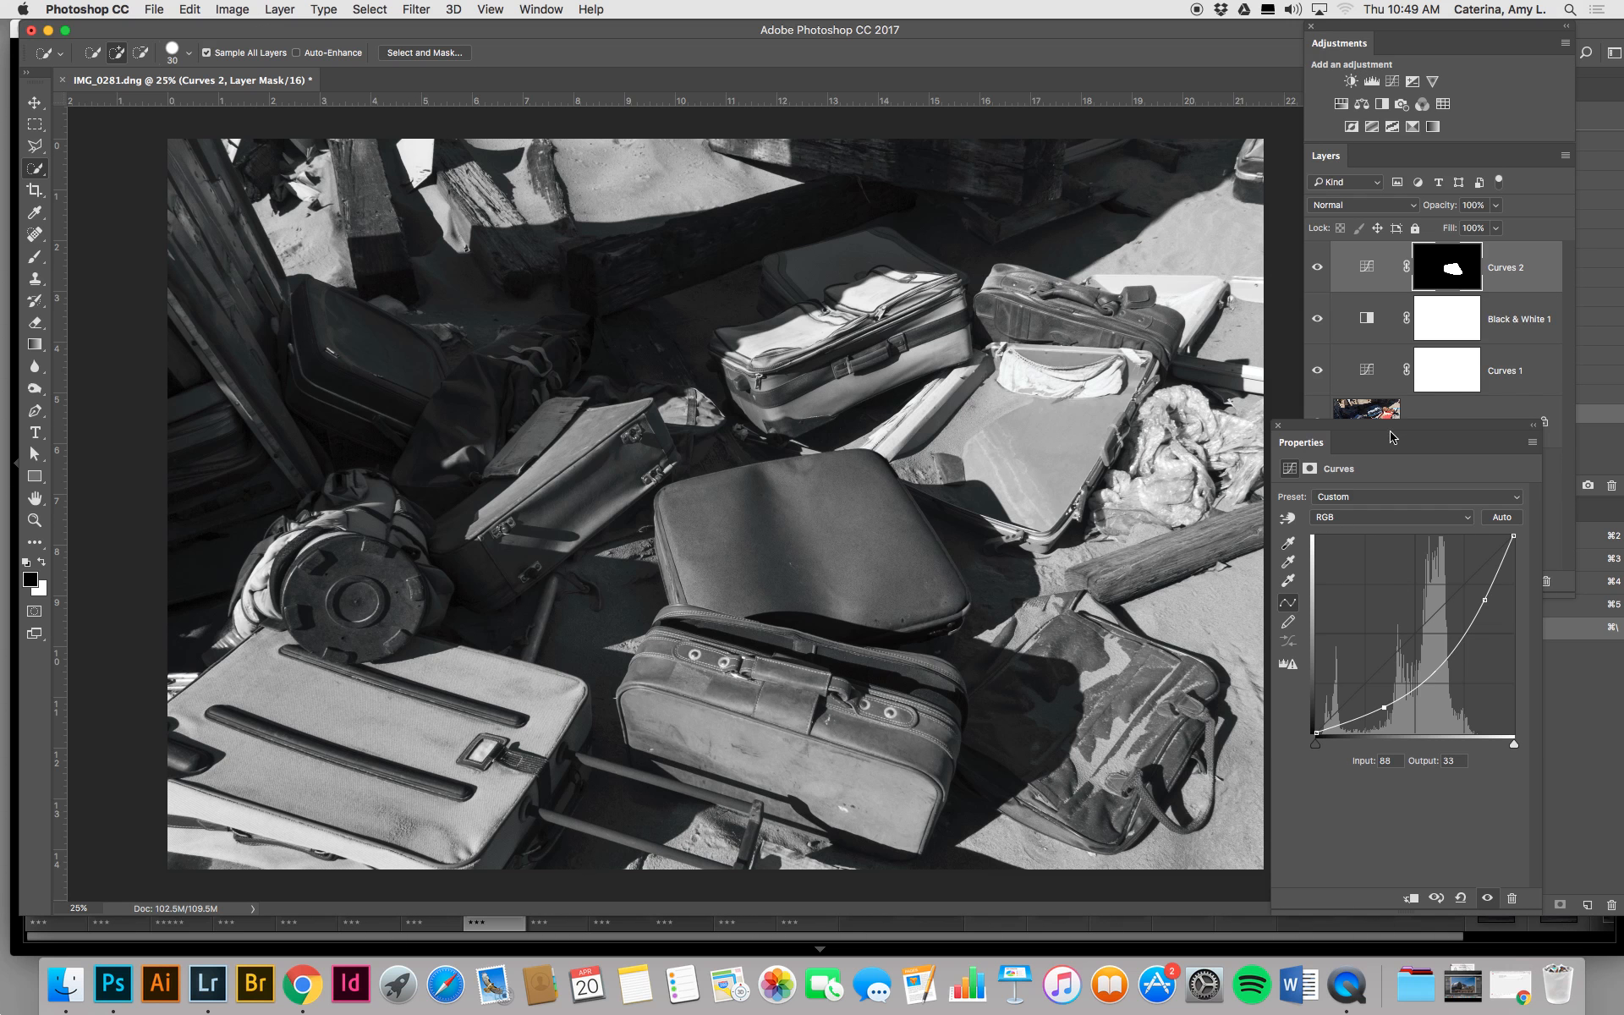
Hide the masked Curves layer and add a second one above it, darkening the central suitcase's tone on the image from input 153 to output 103.
{"action": "left_click_drag", "start_coordinate": [1391, 431], "coordinate": [1436, 489]}
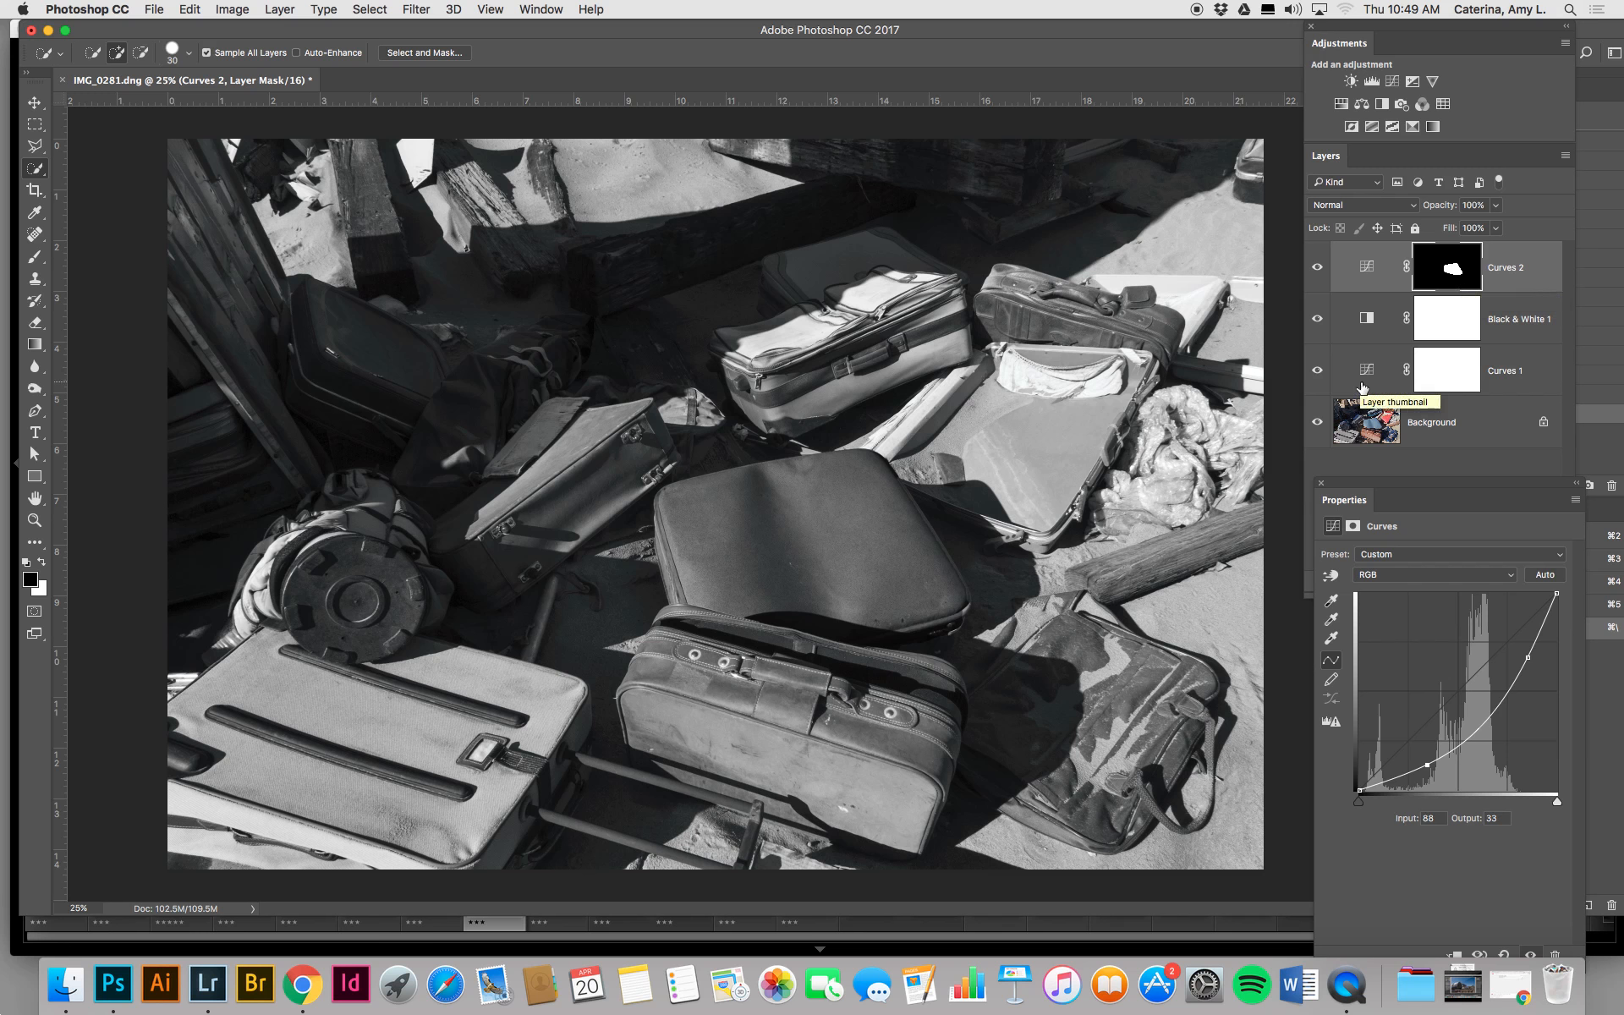
{"action": "left_click", "coordinate": [1316, 268]}
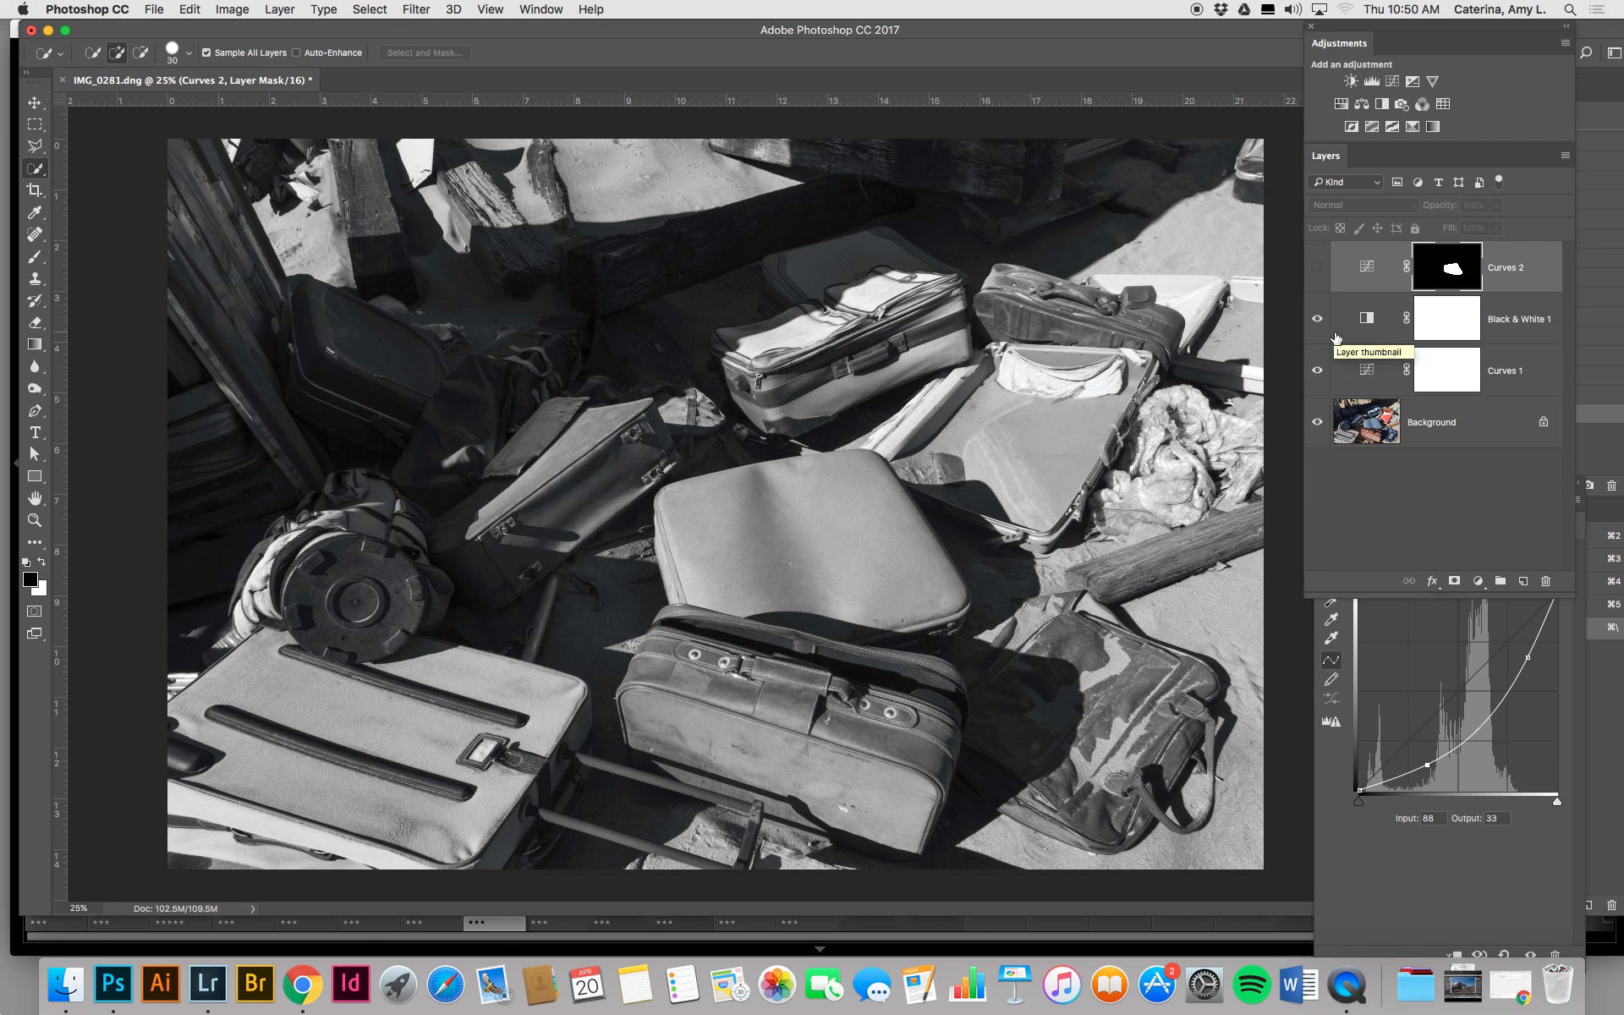
{"action": "left_click", "coordinate": [1393, 82]}
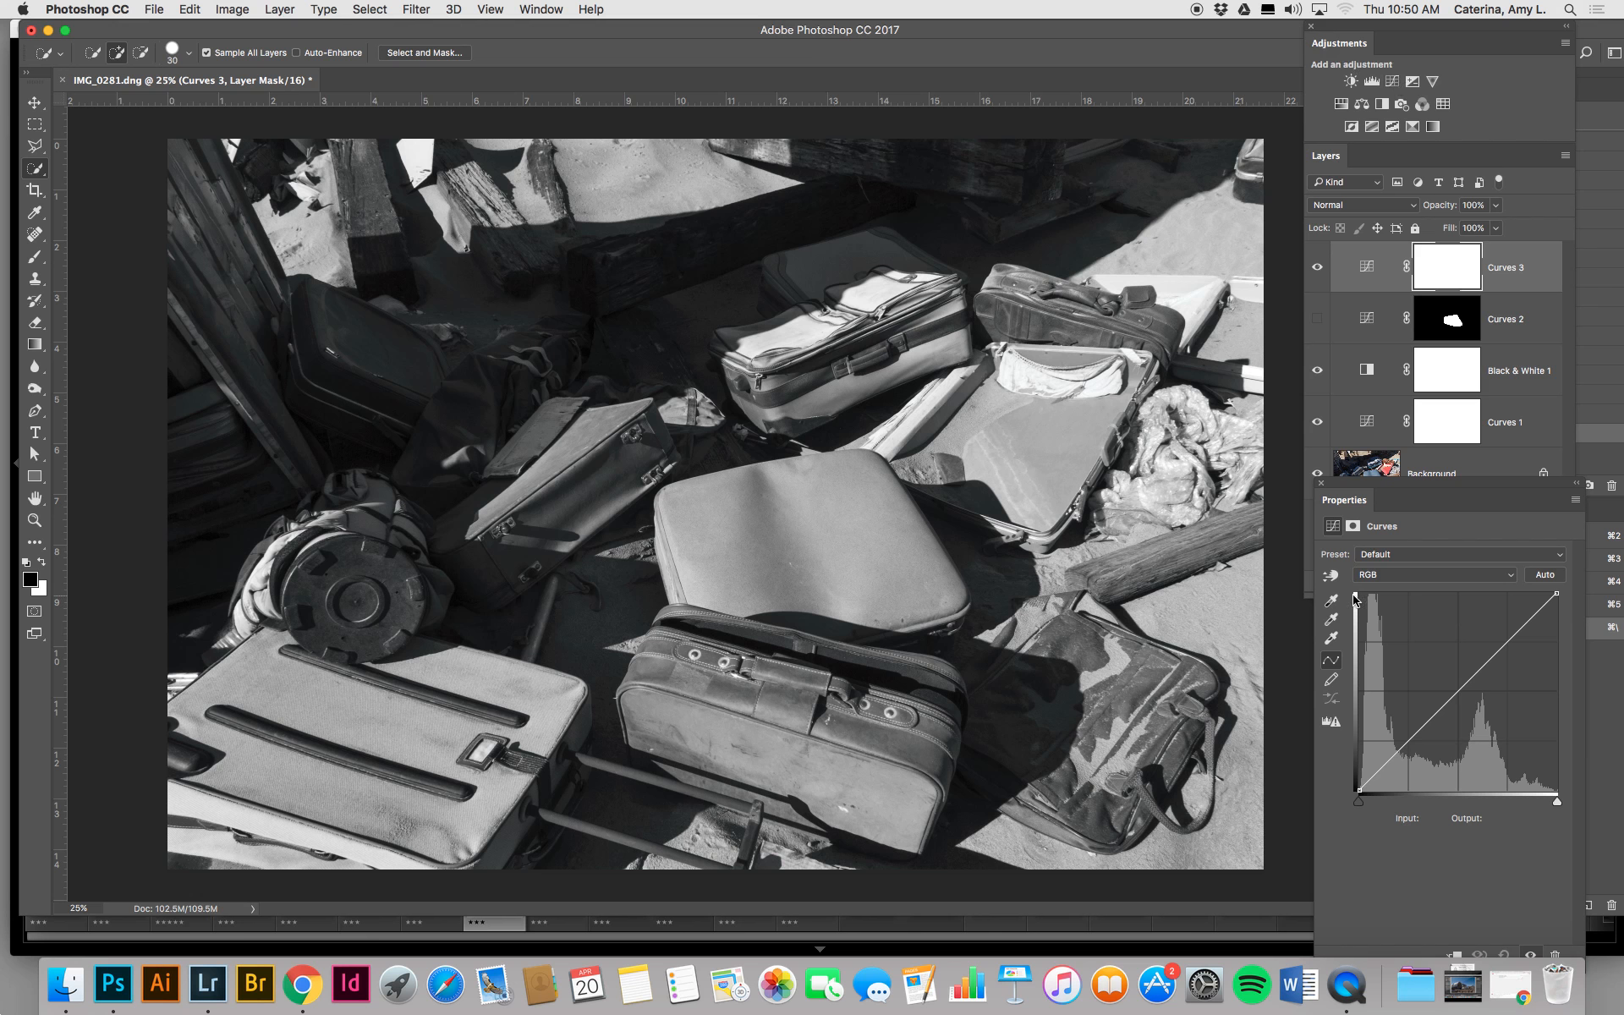
{"action": "left_click", "coordinate": [1331, 576]}
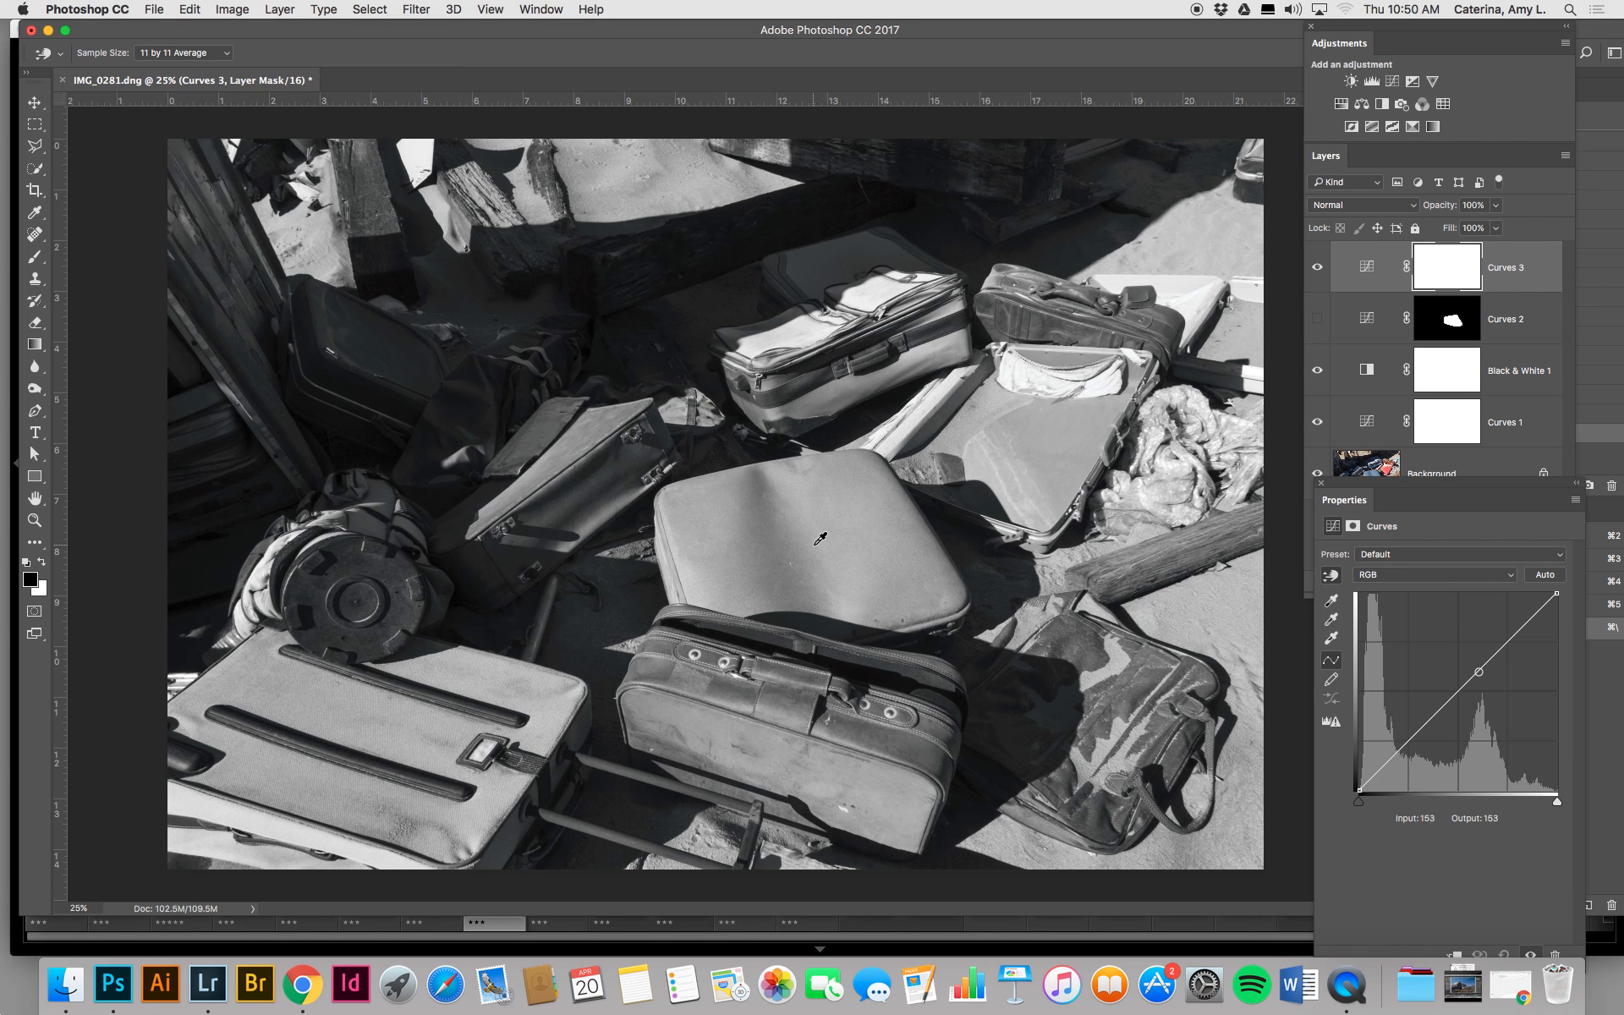
{"action": "left_click_drag", "start_coordinate": [819, 540], "coordinate": [817, 588]}
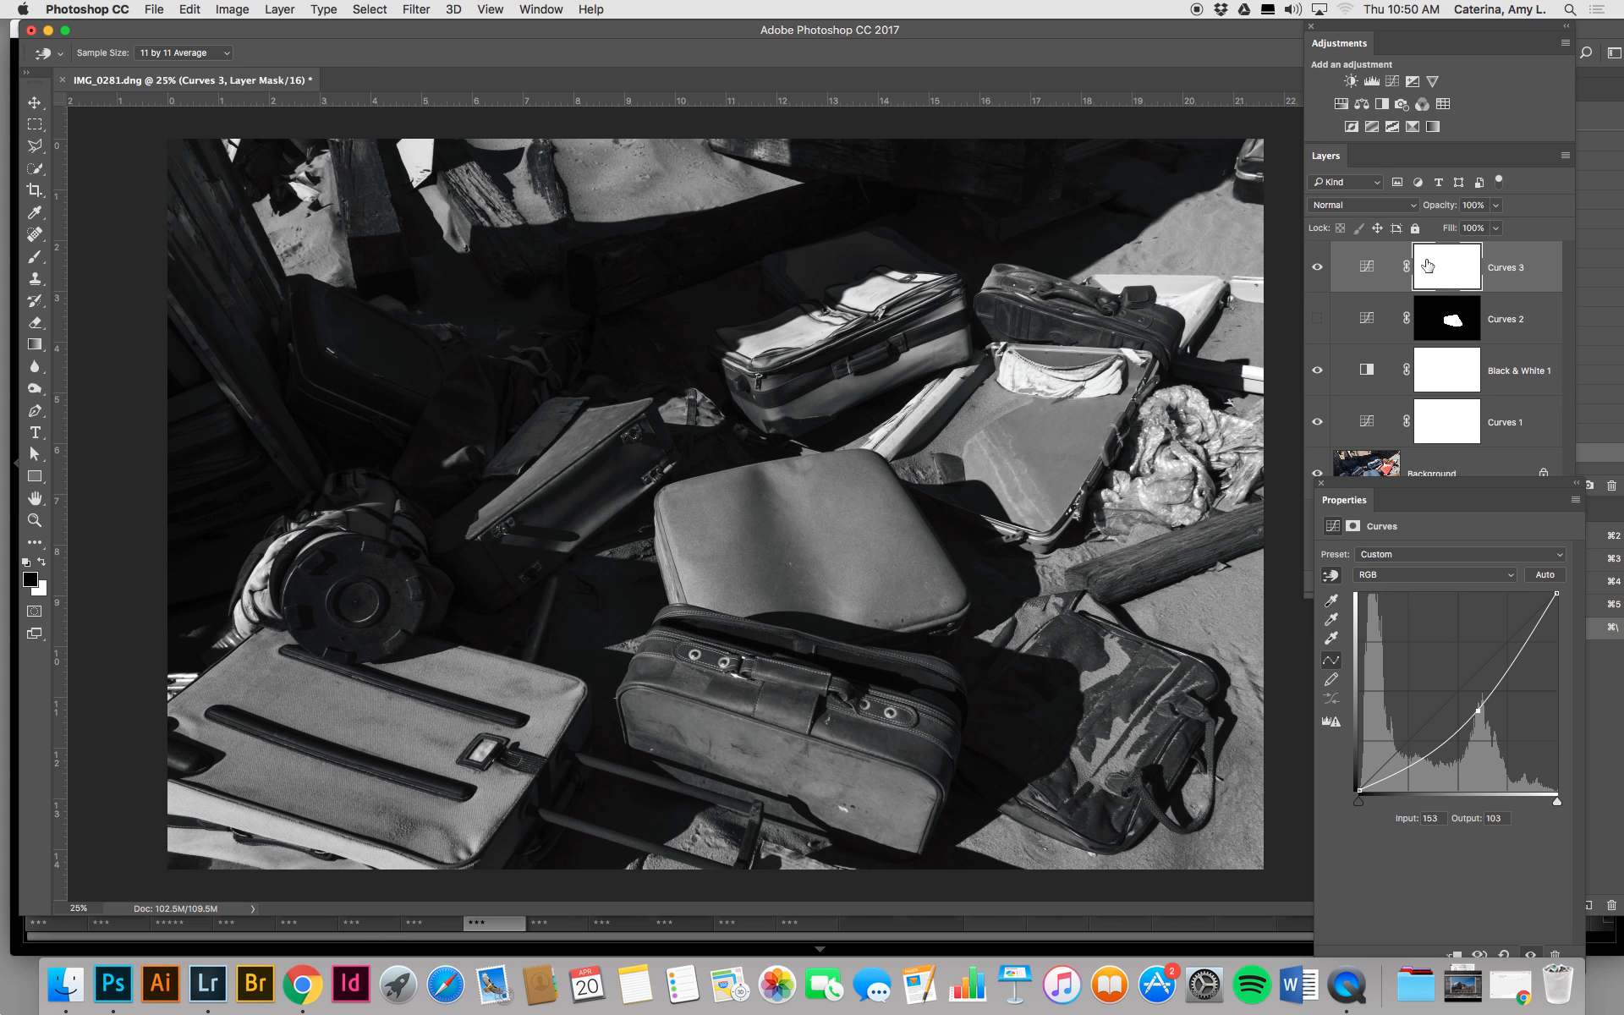
Show the mask properties of the Curves 3 layer and attach the Properties panel beneath the Layers panel.
{"action": "left_click", "coordinate": [1376, 272]}
{"action": "left_click", "coordinate": [1376, 272]}
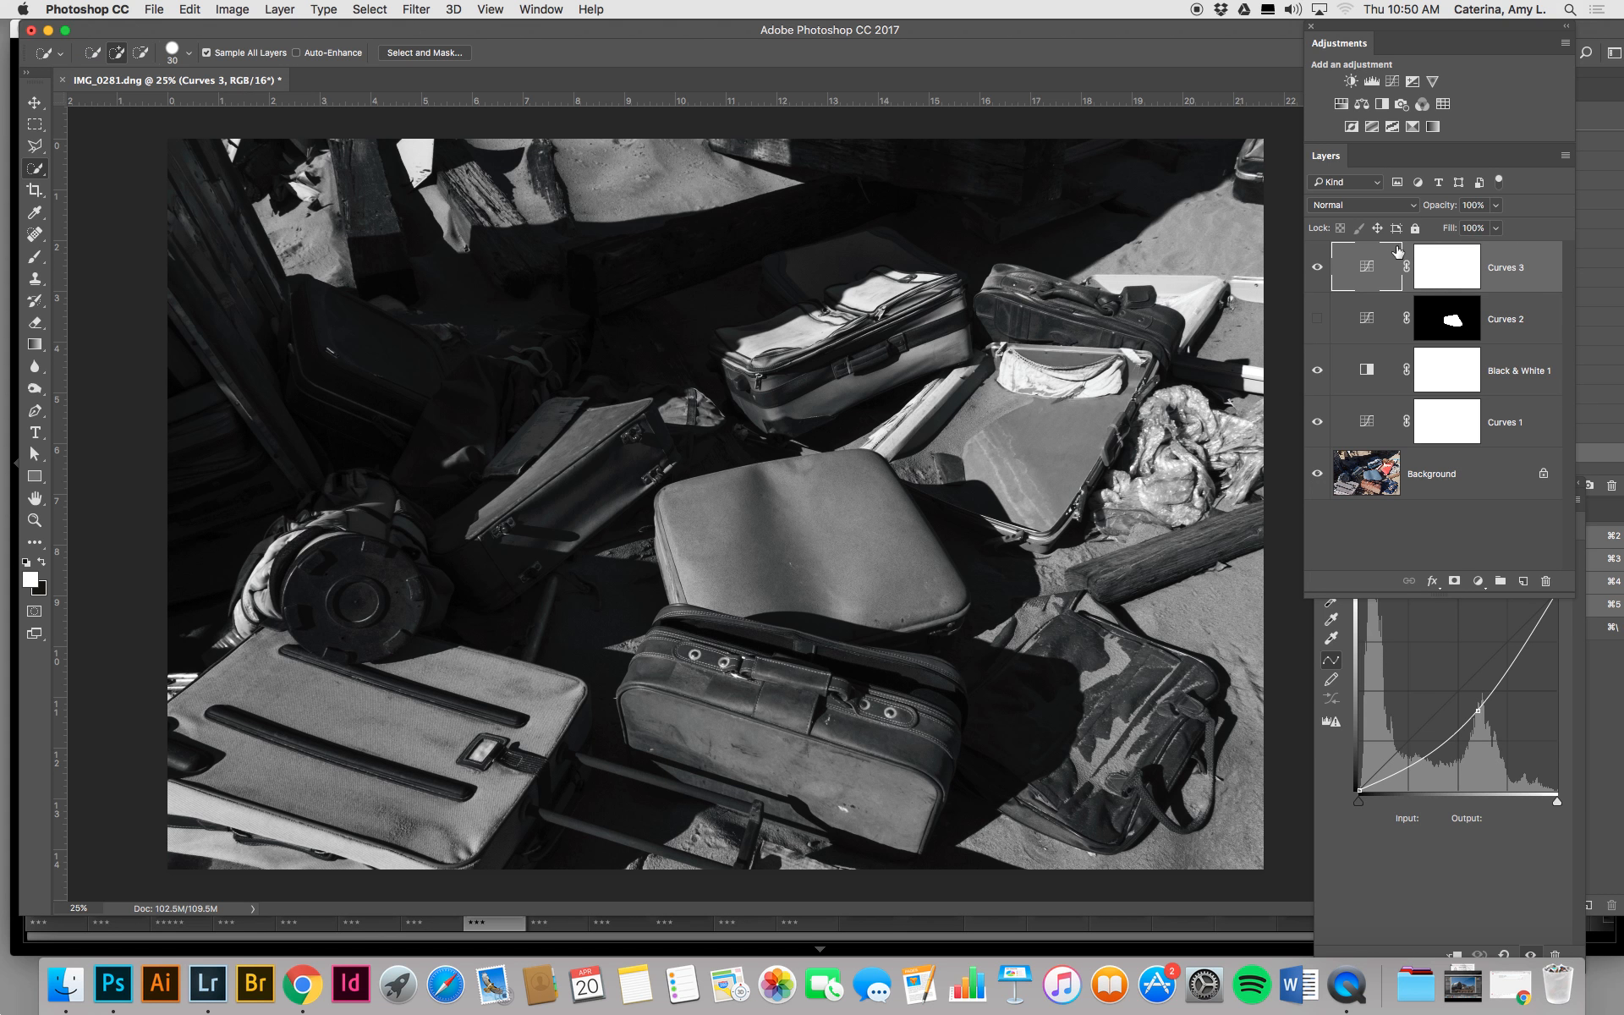
{"action": "left_click", "coordinate": [1460, 277]}
{"action": "left_click", "coordinate": [1418, 762]}
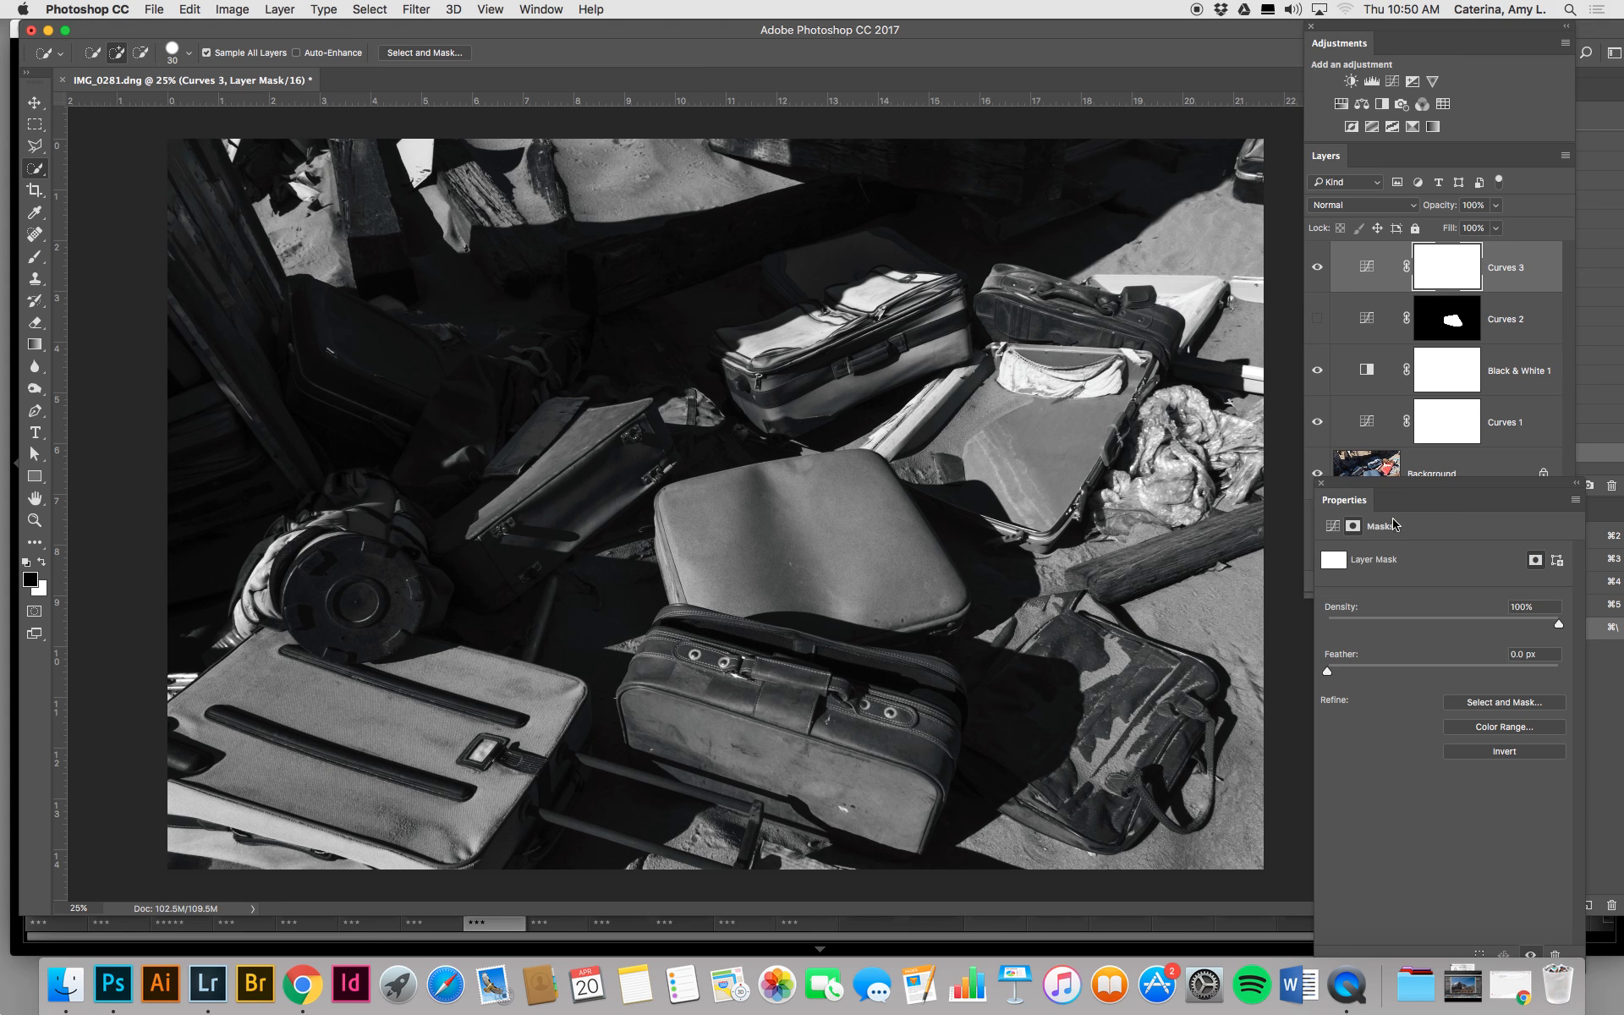
{"action": "left_click_drag", "start_coordinate": [1384, 489], "coordinate": [1384, 628]}
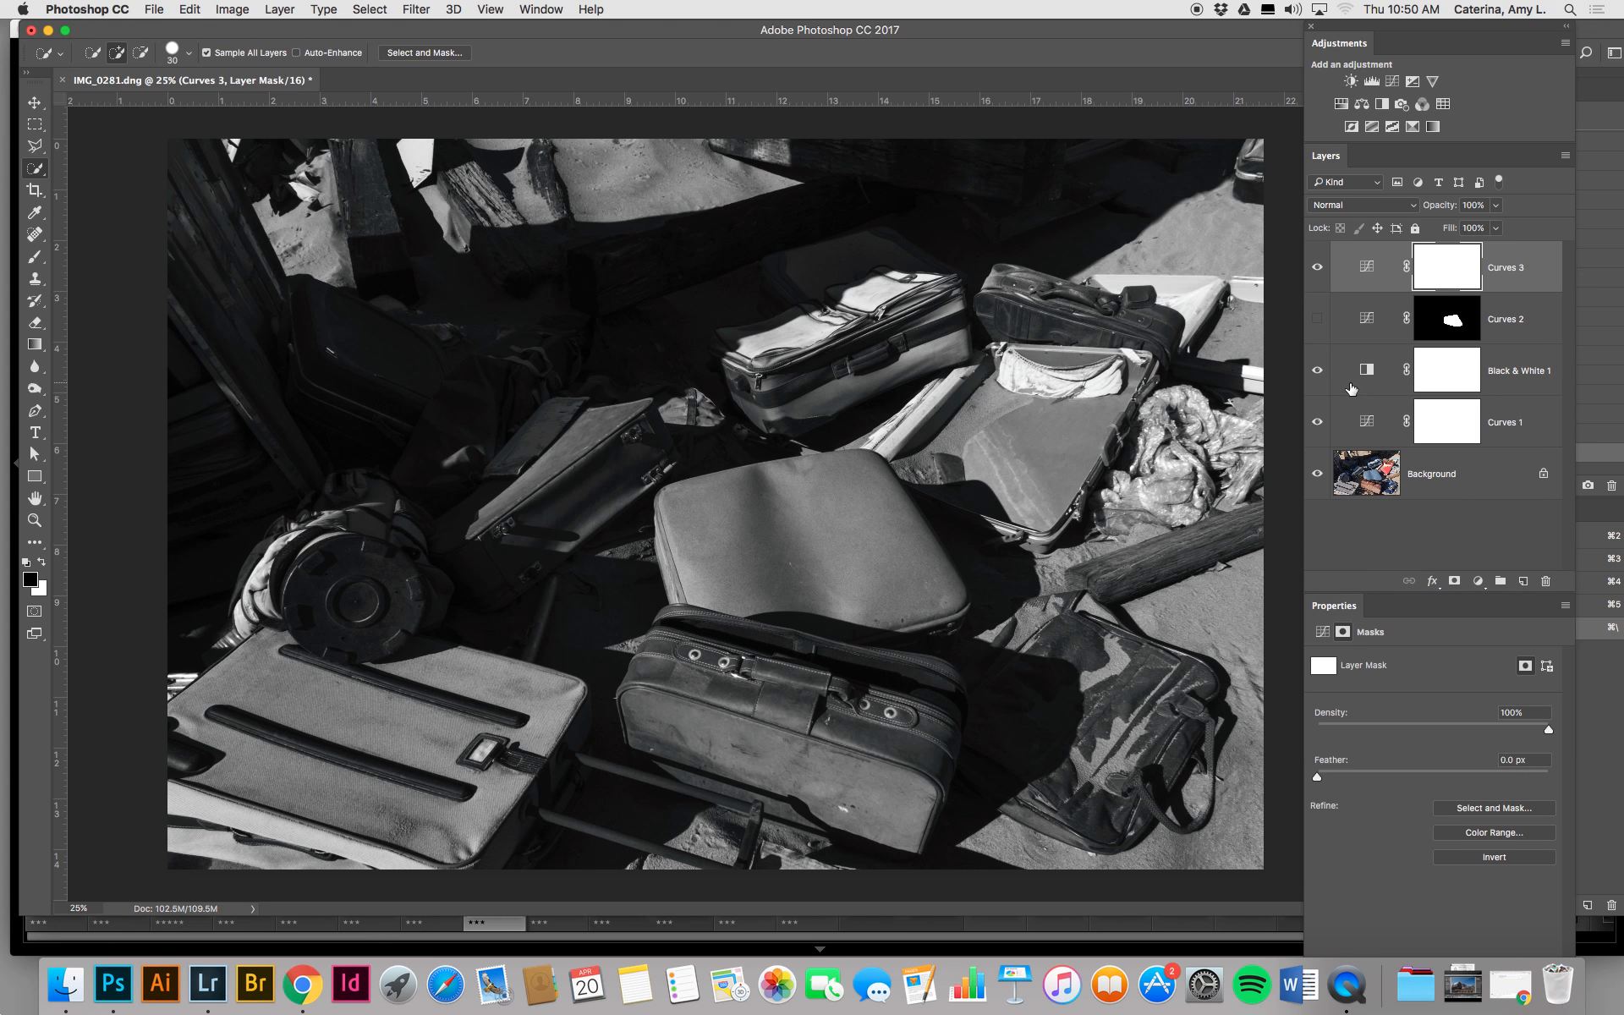
Switch from the Curves 3 layer's curve to its mask and invert the mask to black.
{"action": "left_click", "coordinate": [1366, 273]}
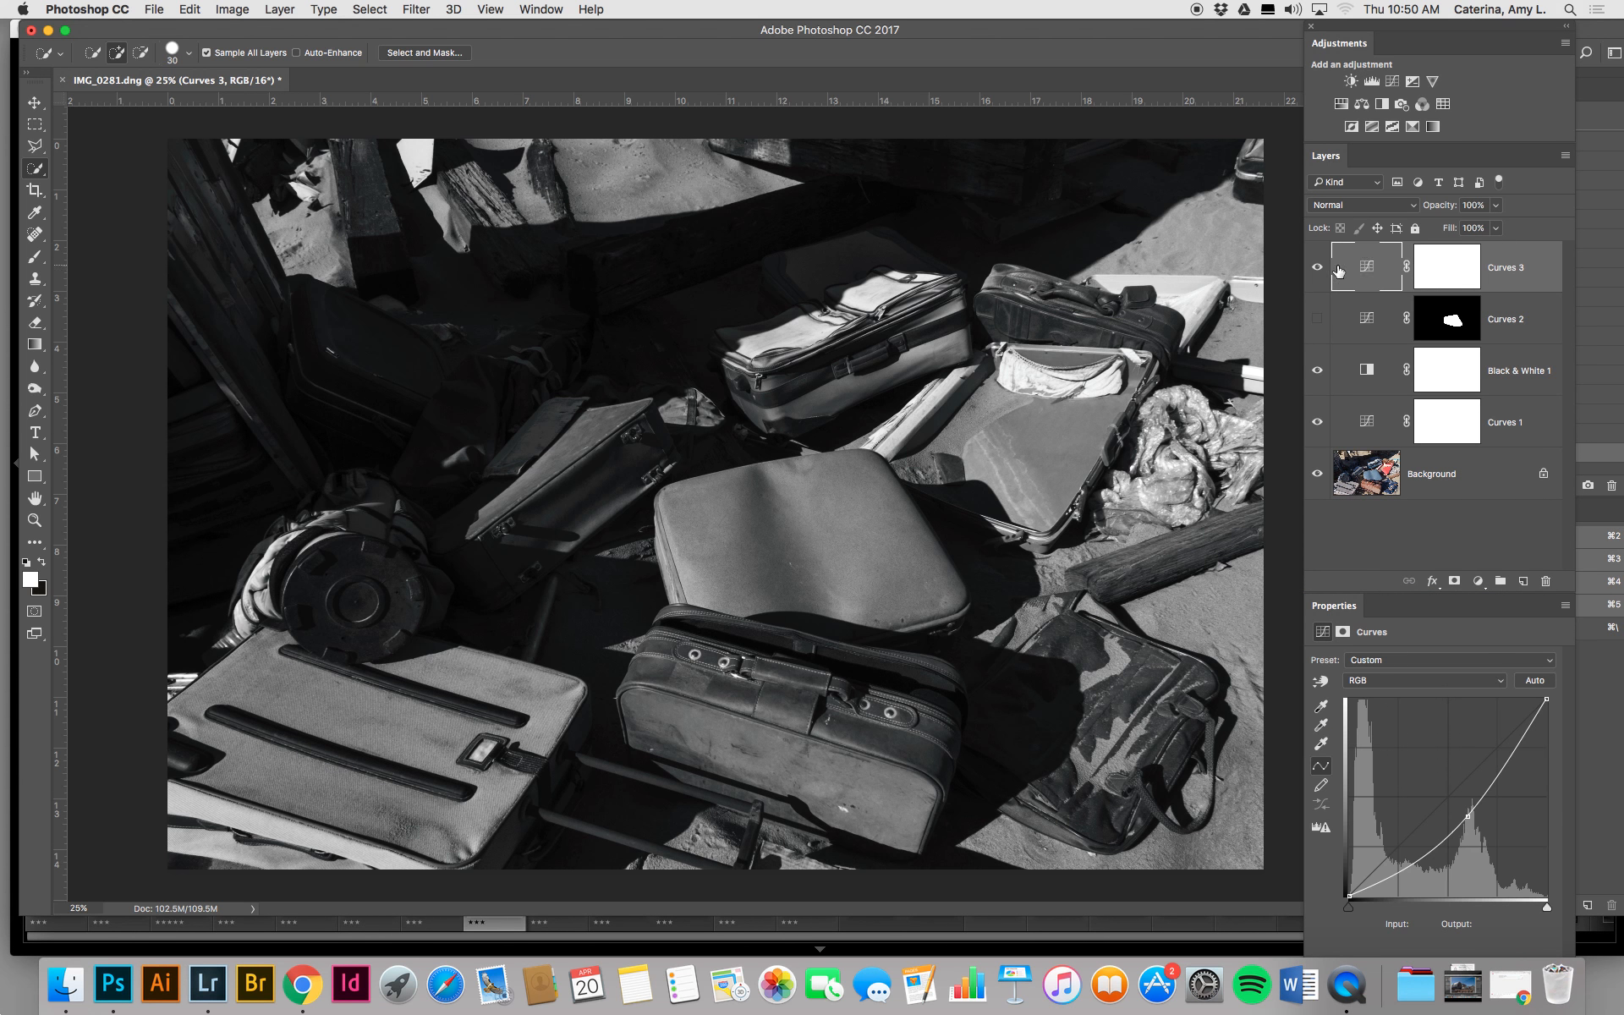
{"action": "left_click", "coordinate": [1459, 267]}
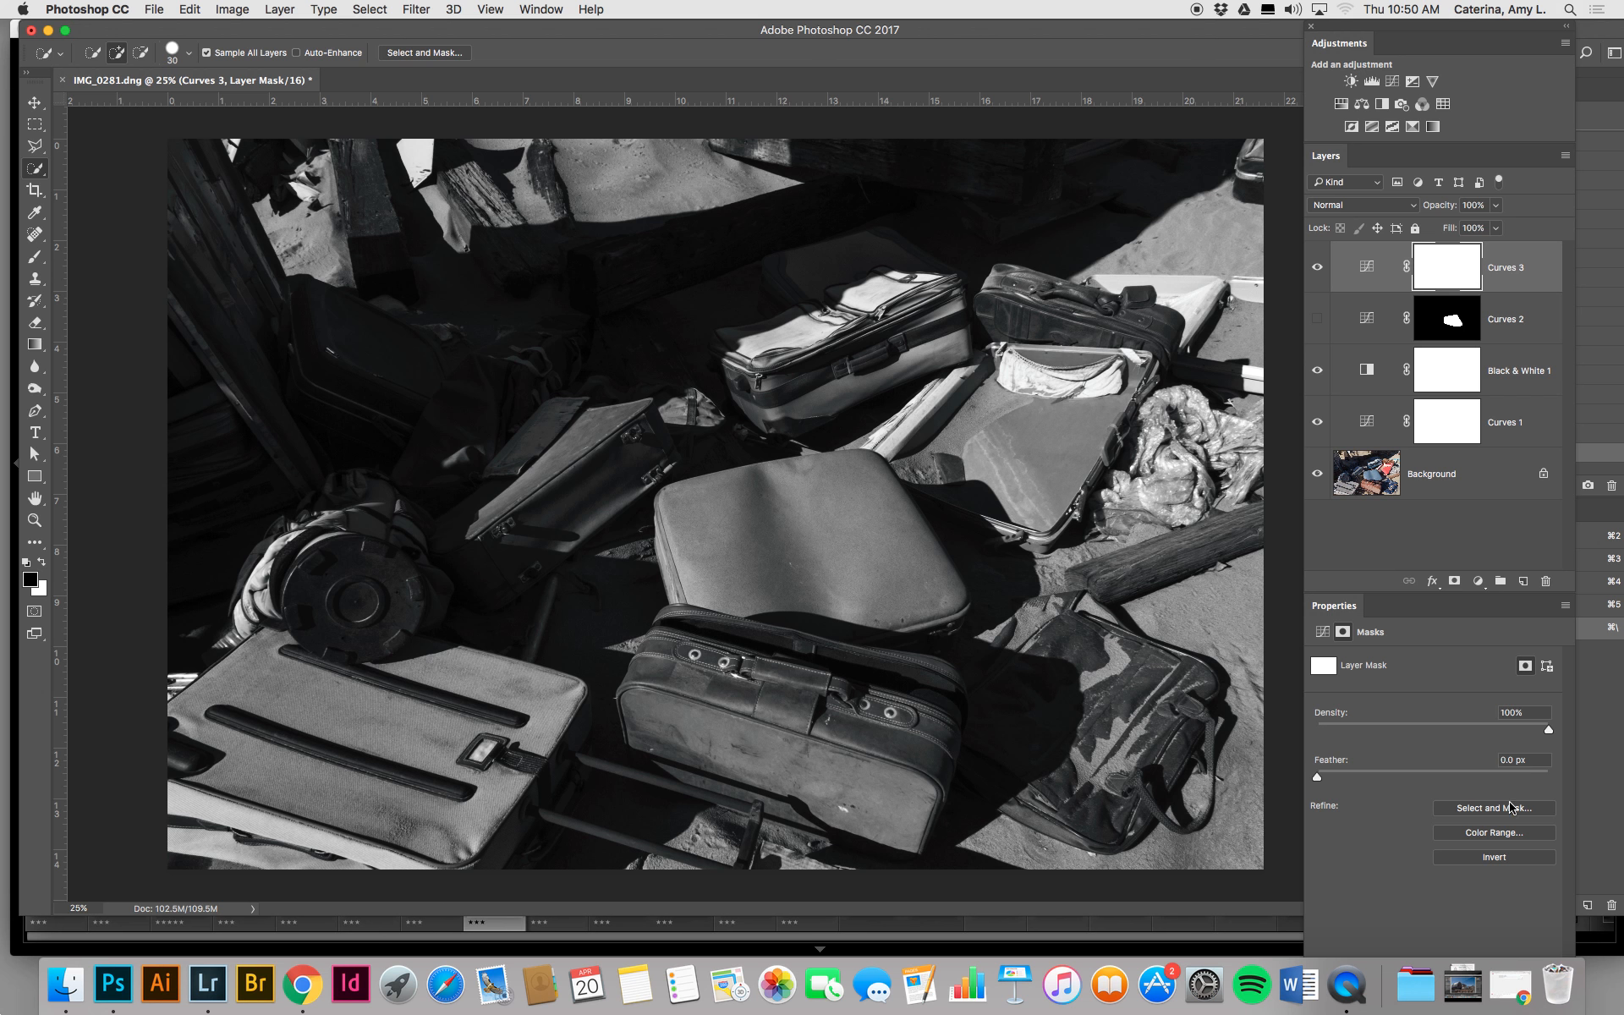
{"action": "left_click", "coordinate": [1494, 861]}
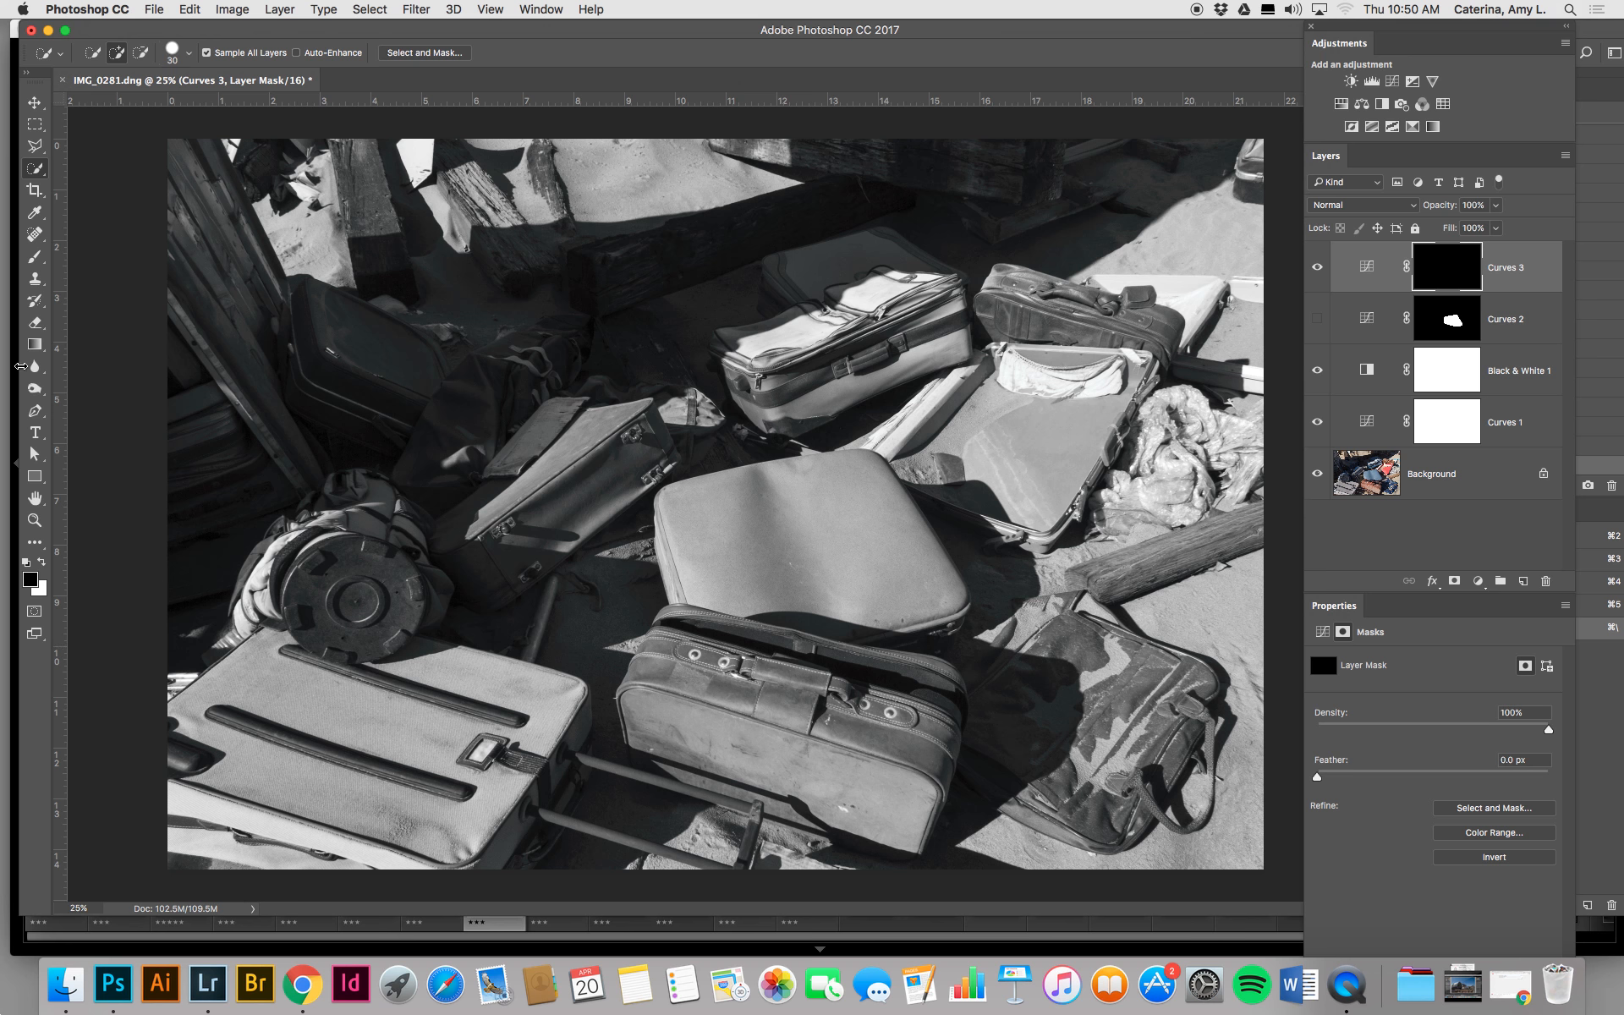
Paint the central suitcase in white on the Curves 3 mask with a size 200 brush to darken only that suitcase.
{"action": "key", "text": "b"}
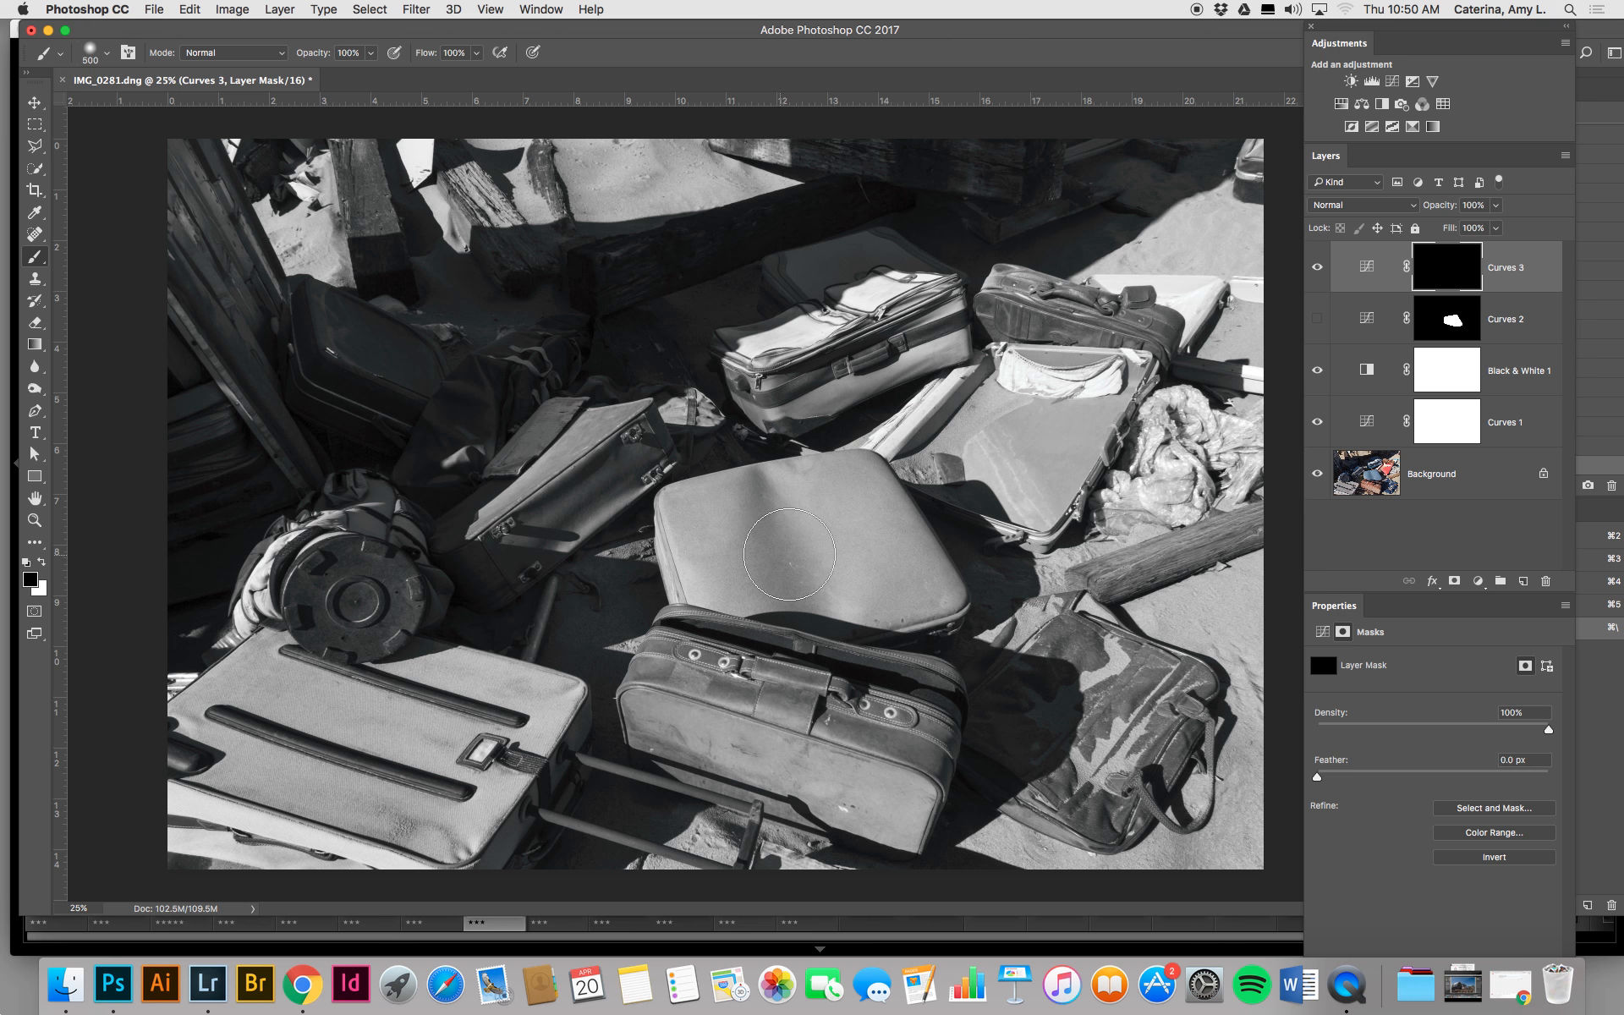
{"action": "key", "text": "bracketleft"}
{"action": "key", "text": "bracketleft"}
{"action": "key", "text": "bracketleft"}
{"action": "key", "text": "bracketleft"}
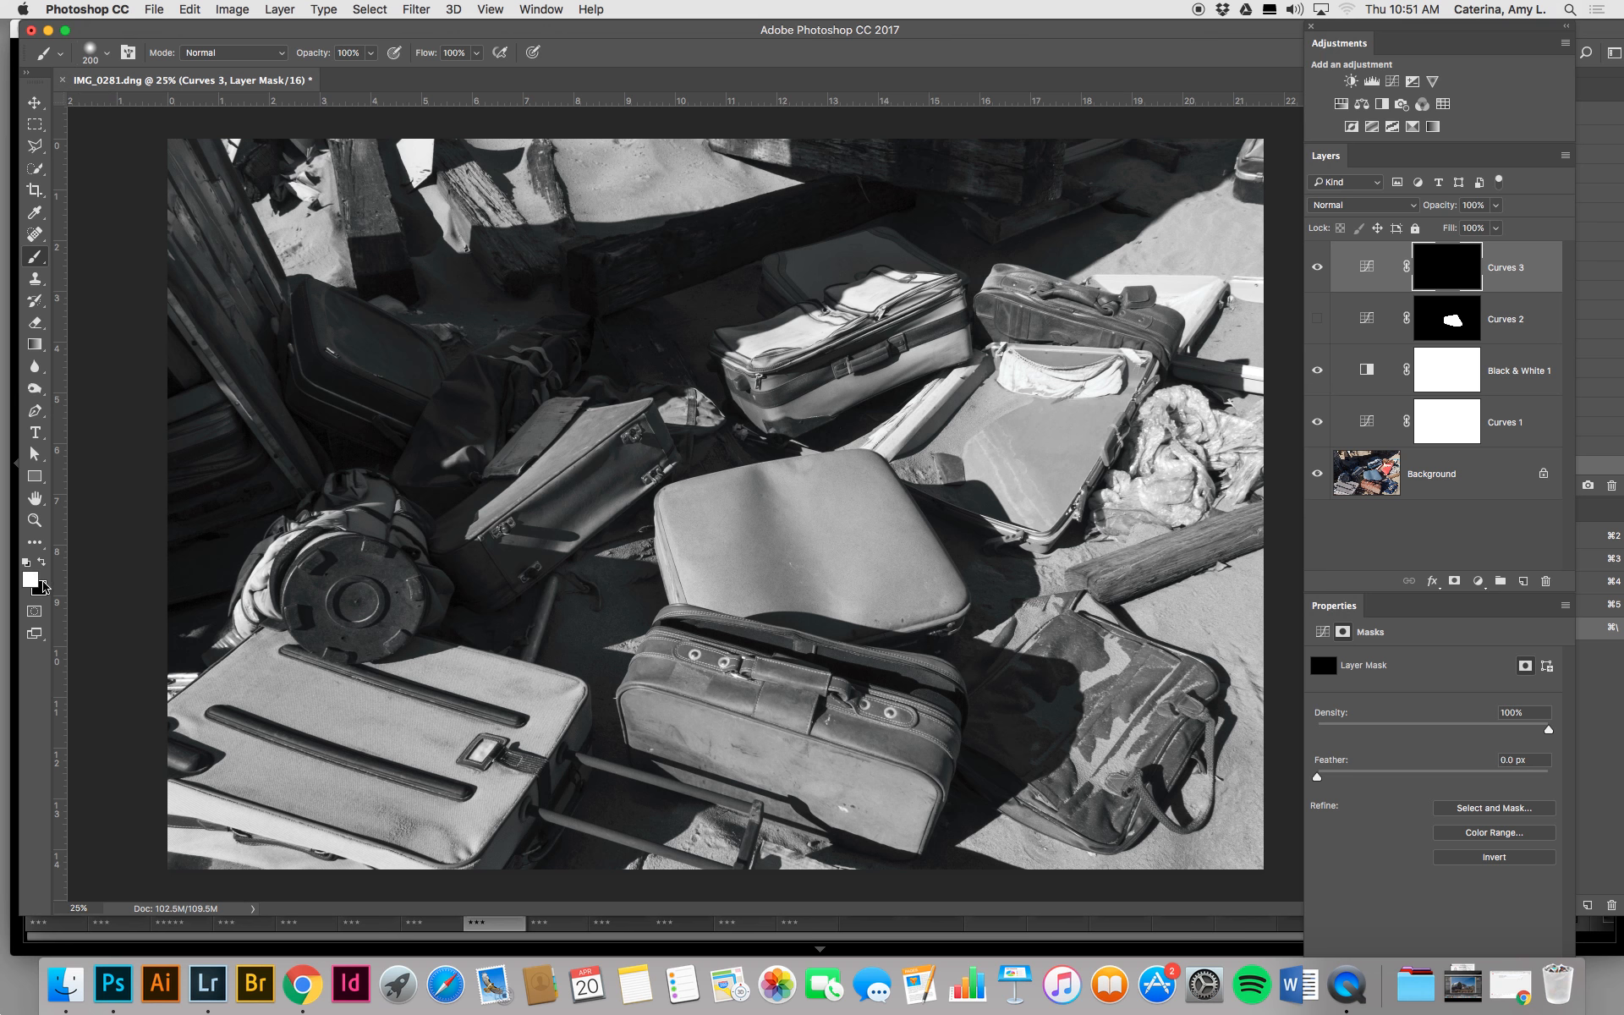
{"action": "mouse_move", "coordinate": [791, 538]}
{"action": "left_mouse_down"}
{"action": "mouse_move", "coordinate": [726, 515]}
{"action": "mouse_move", "coordinate": [728, 496]}
{"action": "mouse_move", "coordinate": [771, 487]}
{"action": "mouse_move", "coordinate": [663, 505]}
{"action": "mouse_move", "coordinate": [685, 583]}
{"action": "mouse_move", "coordinate": [808, 610]}
{"action": "mouse_move", "coordinate": [957, 608]}
{"action": "mouse_move", "coordinate": [865, 465]}
{"action": "mouse_move", "coordinate": [726, 486]}
{"action": "mouse_move", "coordinate": [698, 519]}
{"action": "mouse_move", "coordinate": [695, 572]}
{"action": "mouse_move", "coordinate": [675, 543]}
{"action": "mouse_move", "coordinate": [805, 553]}
{"action": "mouse_move", "coordinate": [834, 576]}
{"action": "mouse_move", "coordinate": [772, 582]}
{"action": "mouse_move", "coordinate": [729, 561]}
{"action": "mouse_move", "coordinate": [907, 583]}
{"action": "mouse_move", "coordinate": [835, 575]}
{"action": "mouse_move", "coordinate": [831, 484]}
{"action": "mouse_move", "coordinate": [874, 530]}
{"action": "mouse_move", "coordinate": [778, 543]}
{"action": "mouse_move", "coordinate": [727, 591]}
{"action": "mouse_move", "coordinate": [894, 597]}
{"action": "left_mouse_up"}
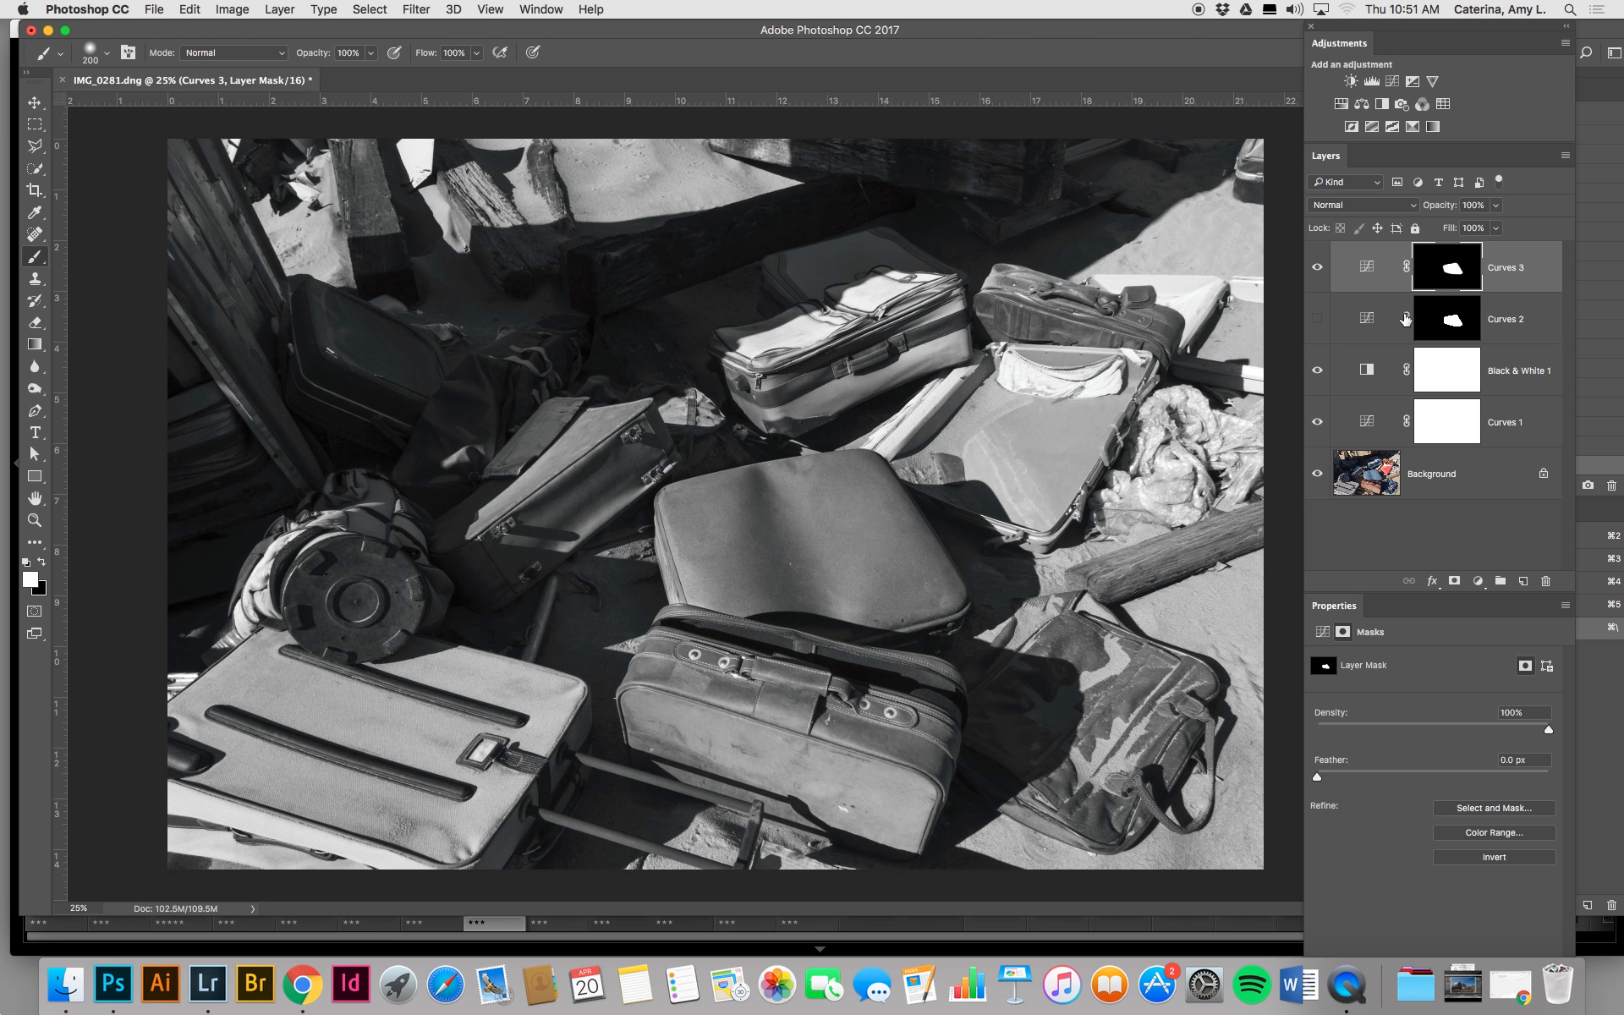
Disable the Curves 3 layer mask to compare its effect on the whole image, and enable it again.
{"action": "right_click", "coordinate": [1443, 269]}
{"action": "left_click", "coordinate": [1411, 282]}
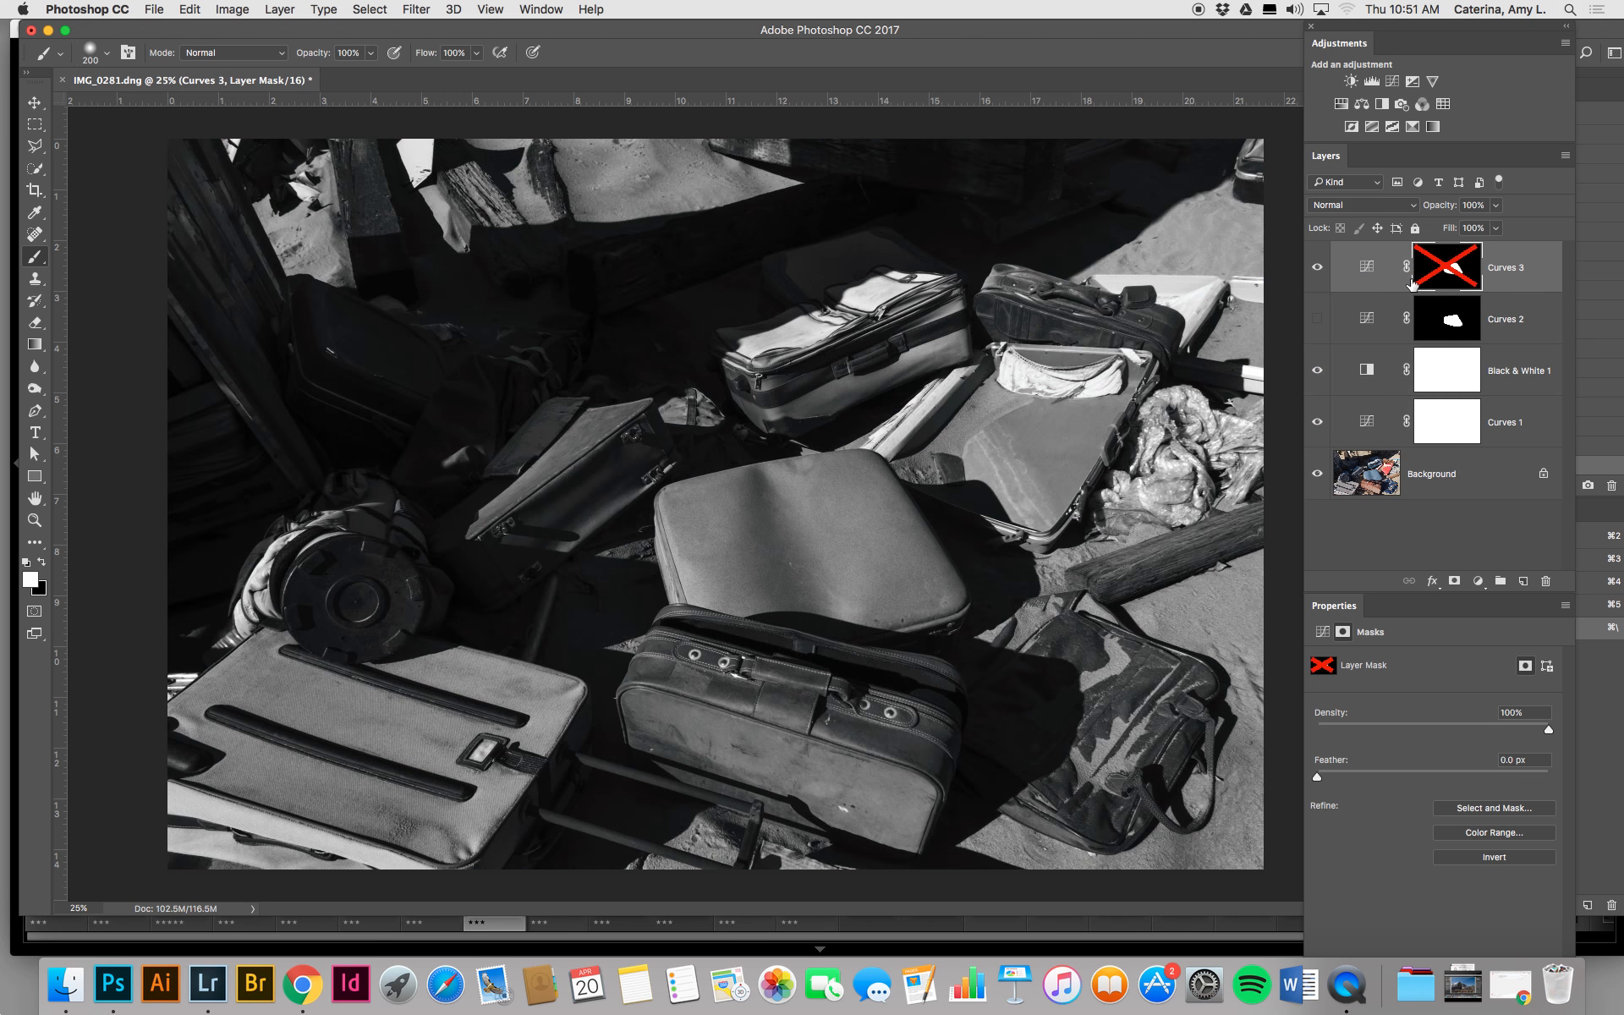
{"action": "right_click", "coordinate": [1455, 278]}
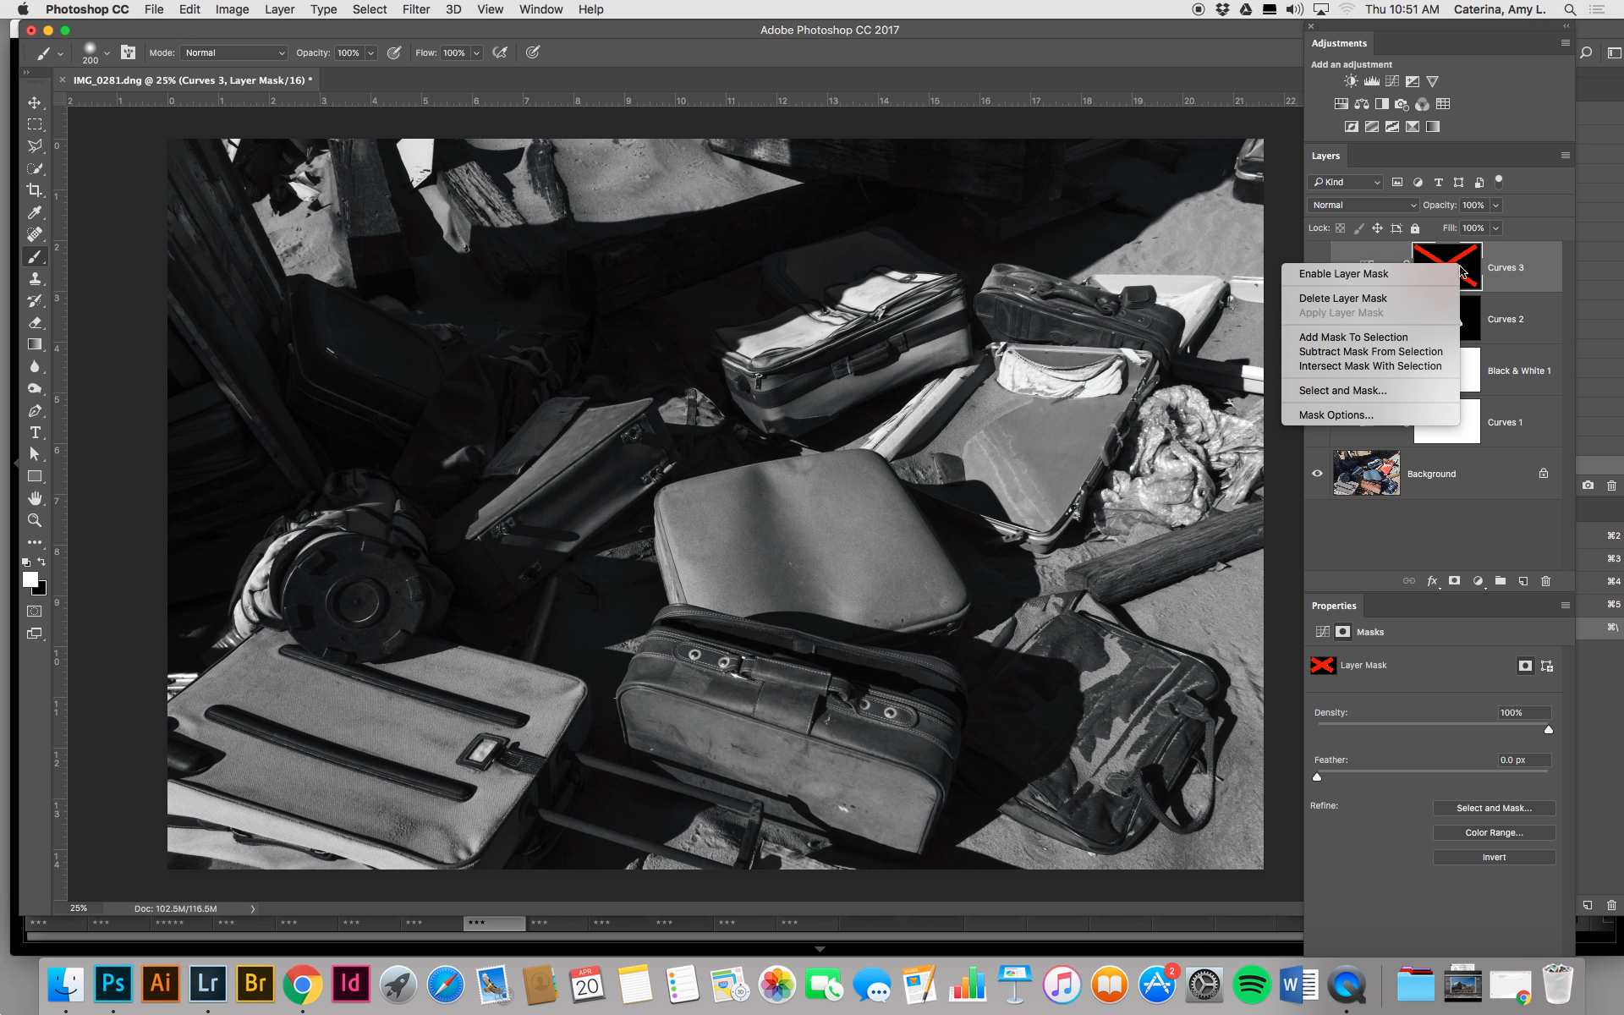
{"action": "left_click", "coordinate": [1435, 274]}
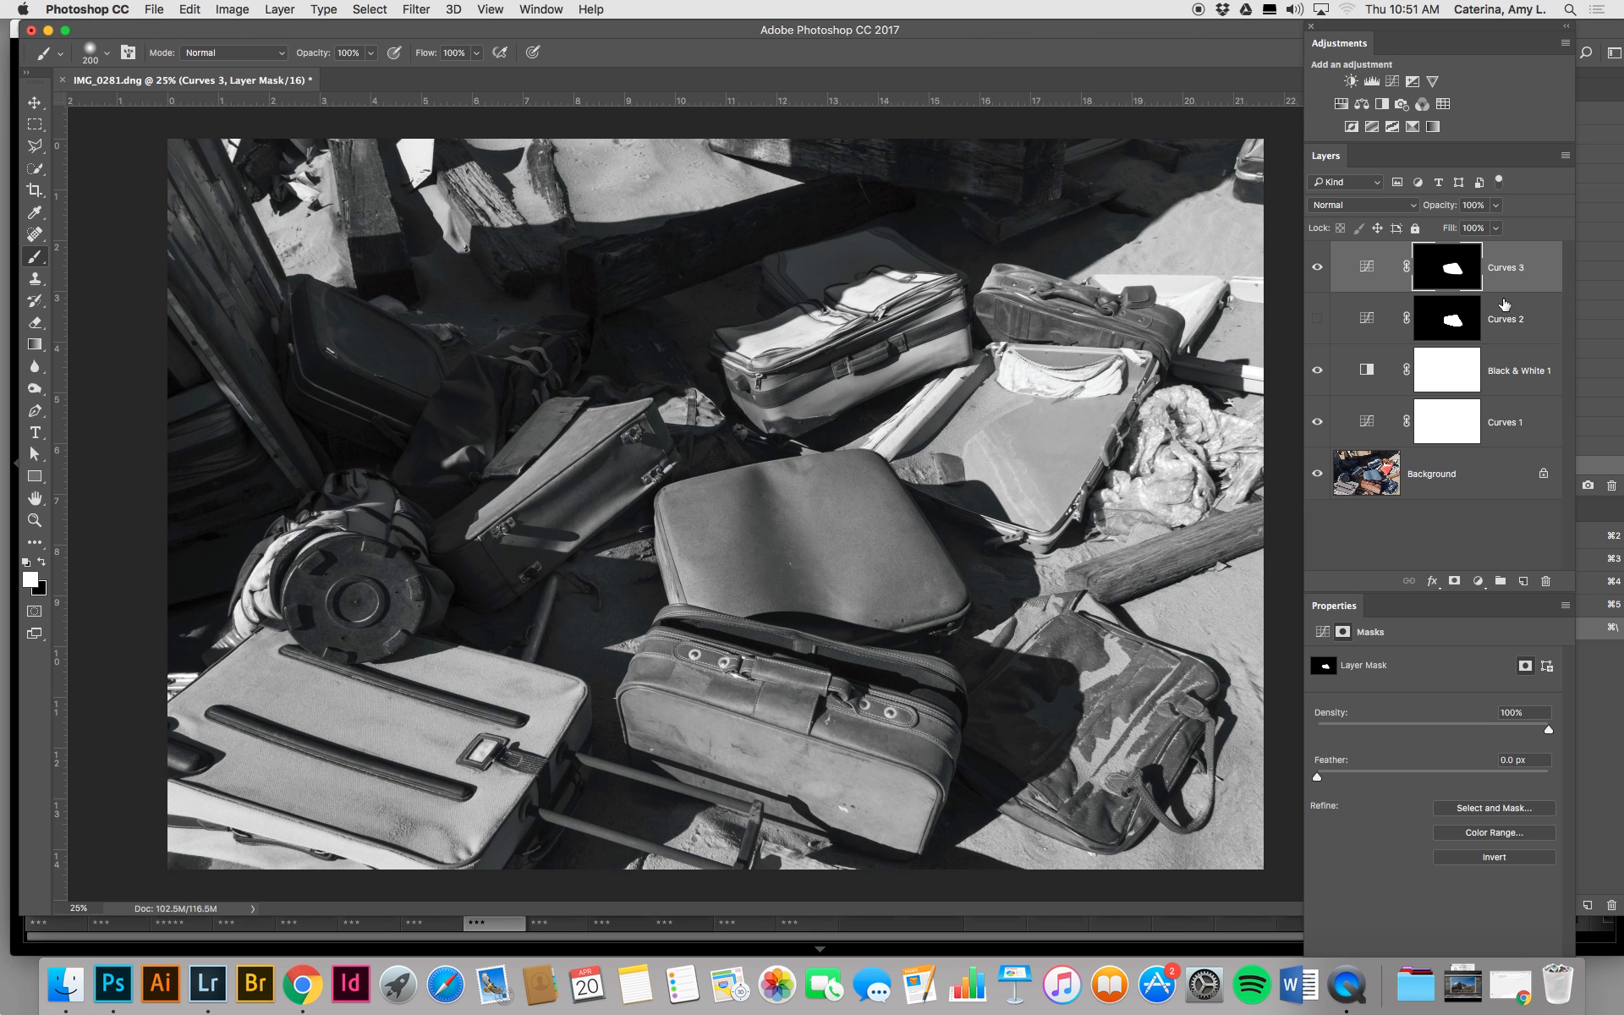
Compare the Curves 2 and Curves 3 effects by toggling their visibility, leaving Curves 3 shown with its mask active and Curves 2 hidden.
{"action": "left_click", "coordinate": [1522, 325]}
{"action": "left_click", "coordinate": [1317, 285]}
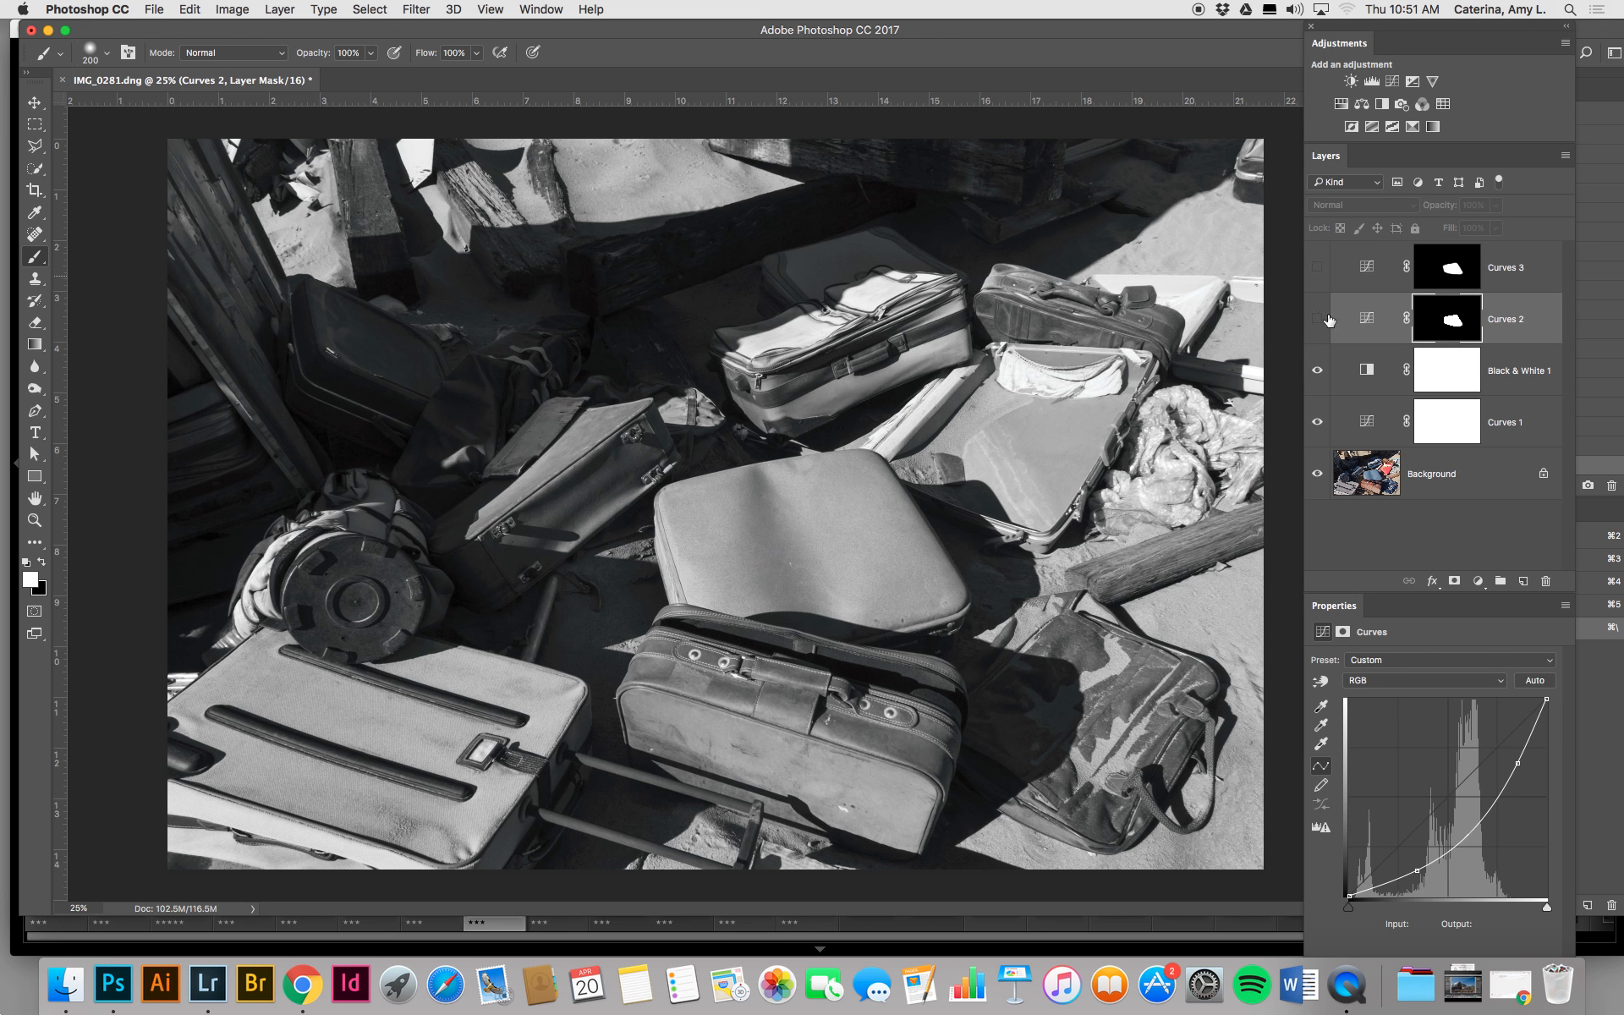
{"action": "left_click", "coordinate": [1318, 319]}
{"action": "left_click", "coordinate": [1317, 319]}
{"action": "left_click", "coordinate": [1317, 319]}
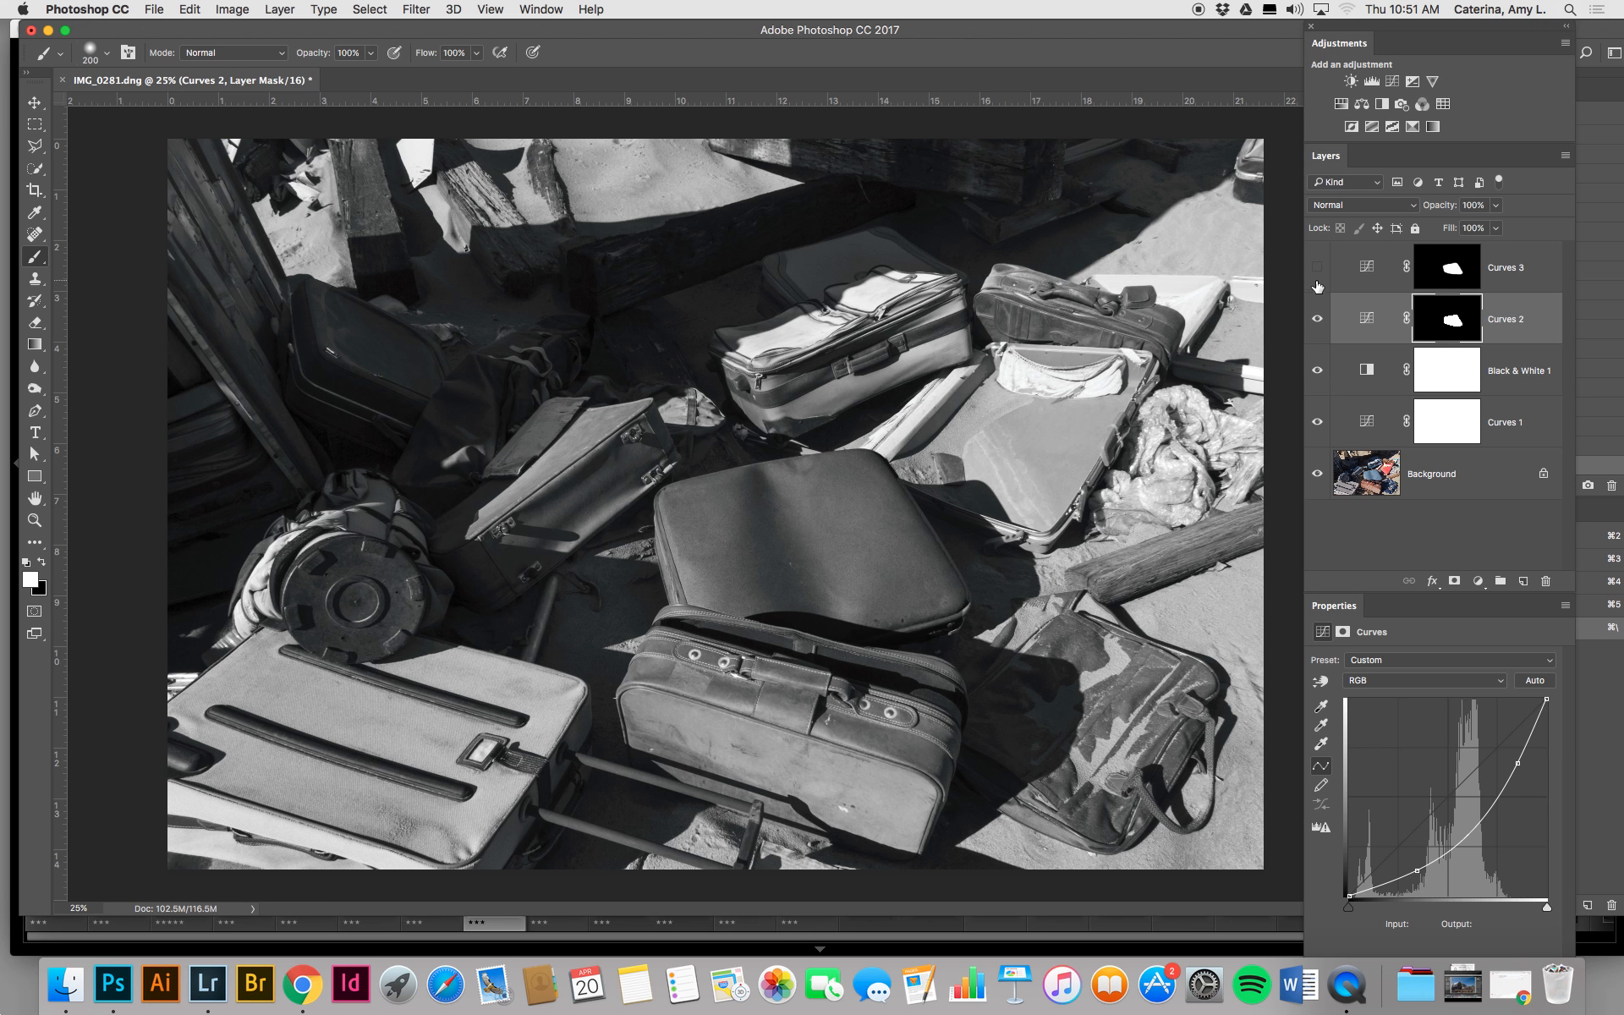
{"action": "left_click", "coordinate": [1317, 319]}
{"action": "left_click", "coordinate": [1317, 267]}
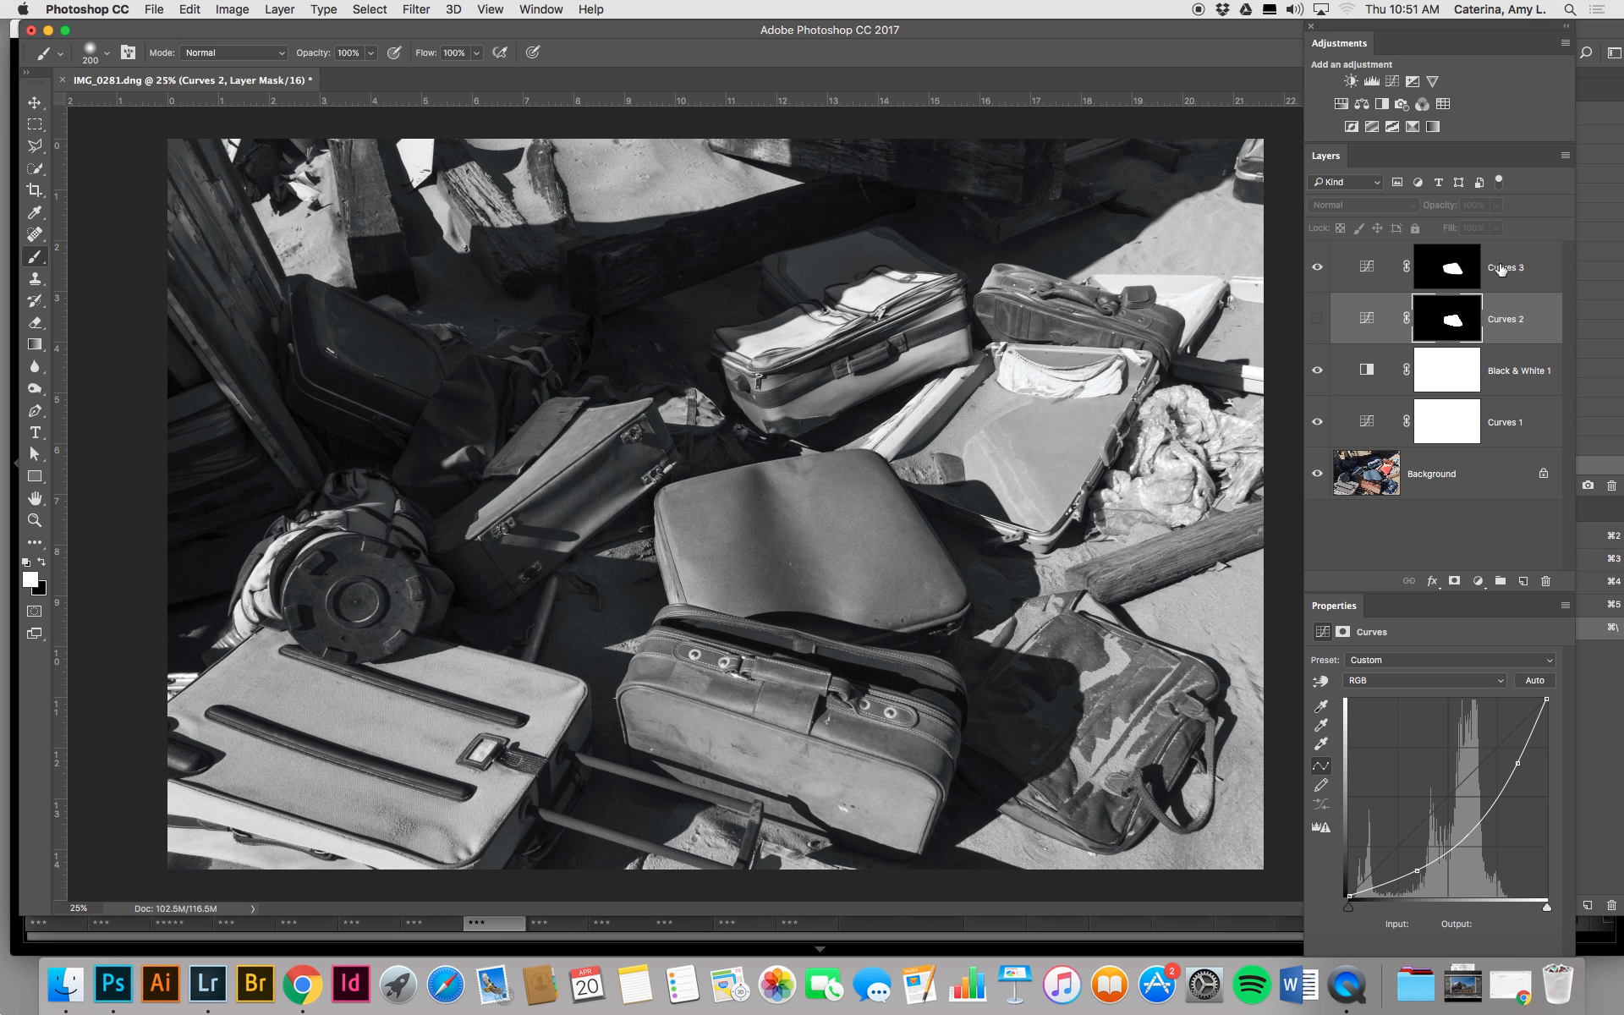
{"action": "left_click", "coordinate": [1444, 281]}
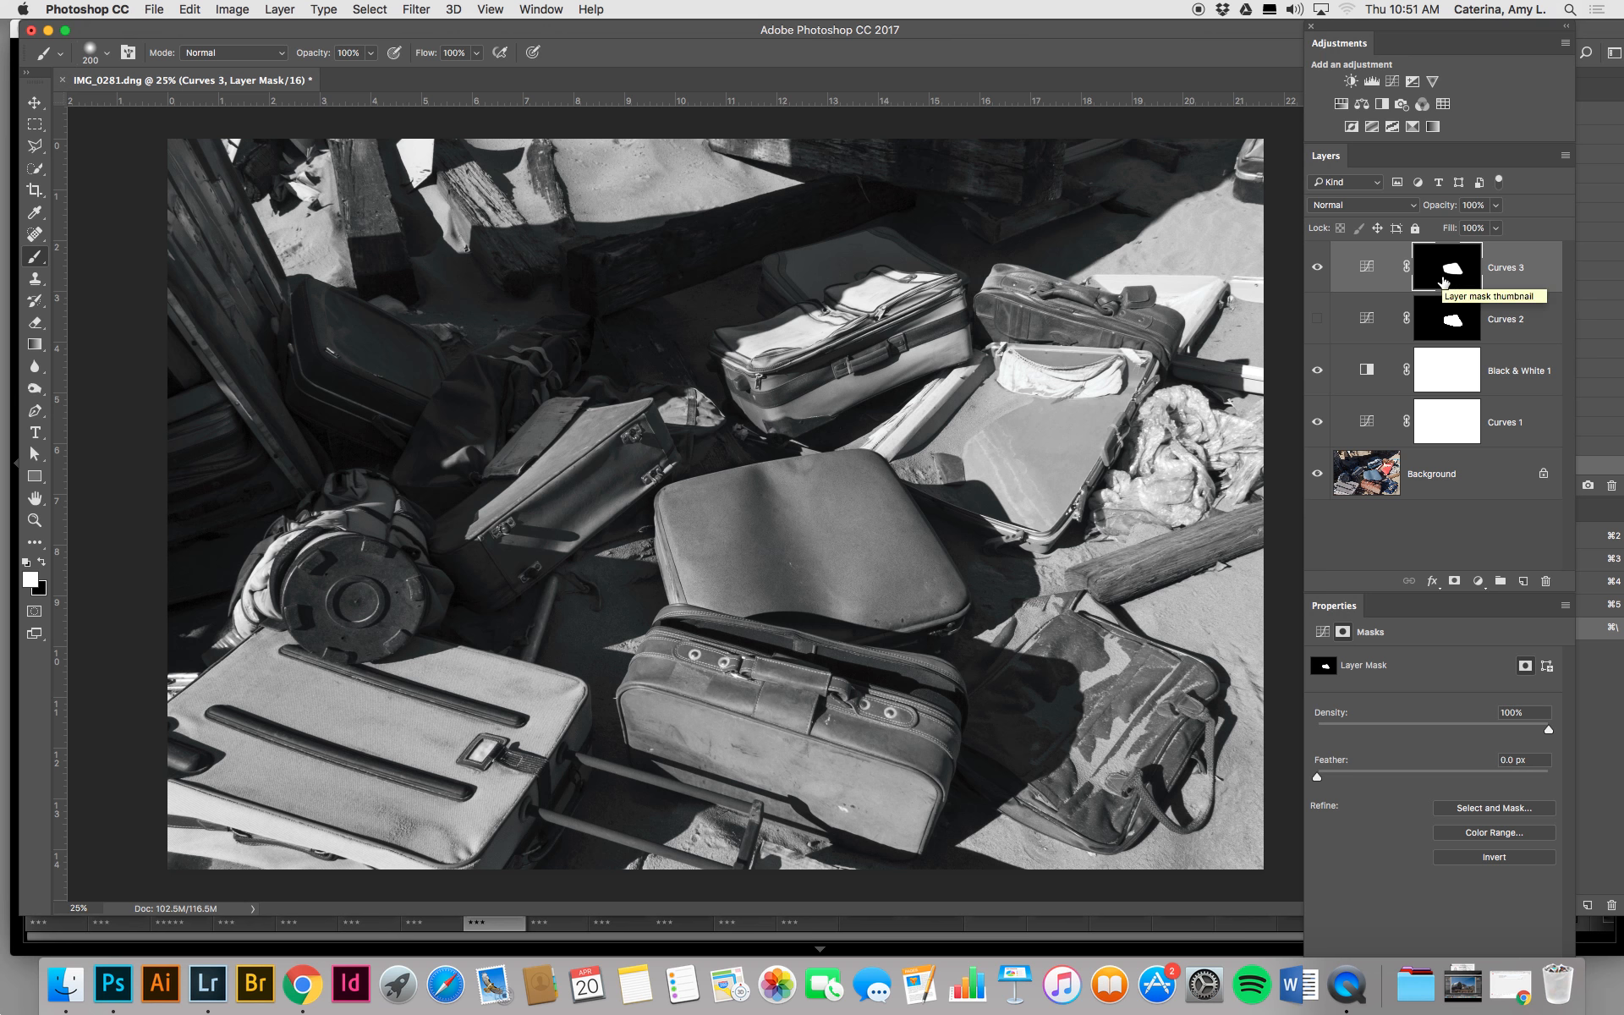